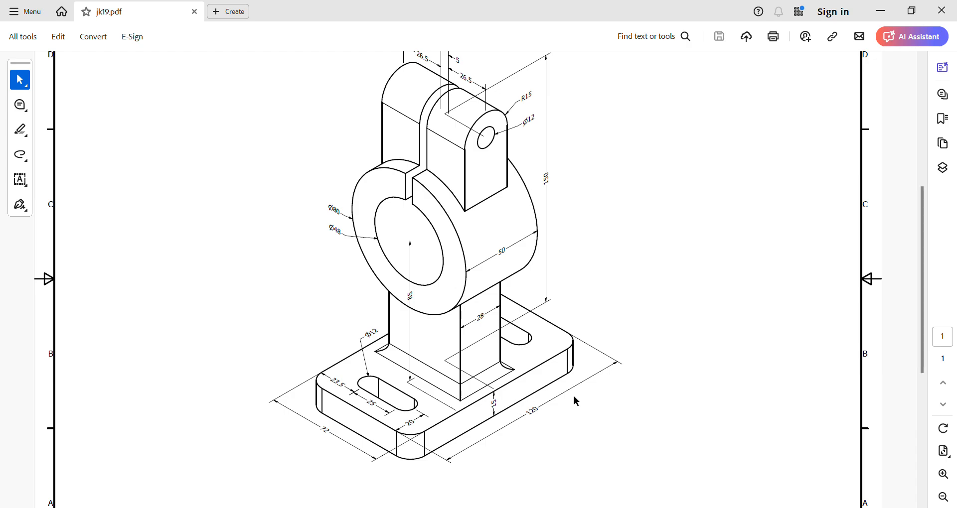
# Switch to SOLIDWORKS, create a new part document, and set its units to MMGS (millimeter, gram, second)
pyautogui.hotkey('alt', 'Tab')
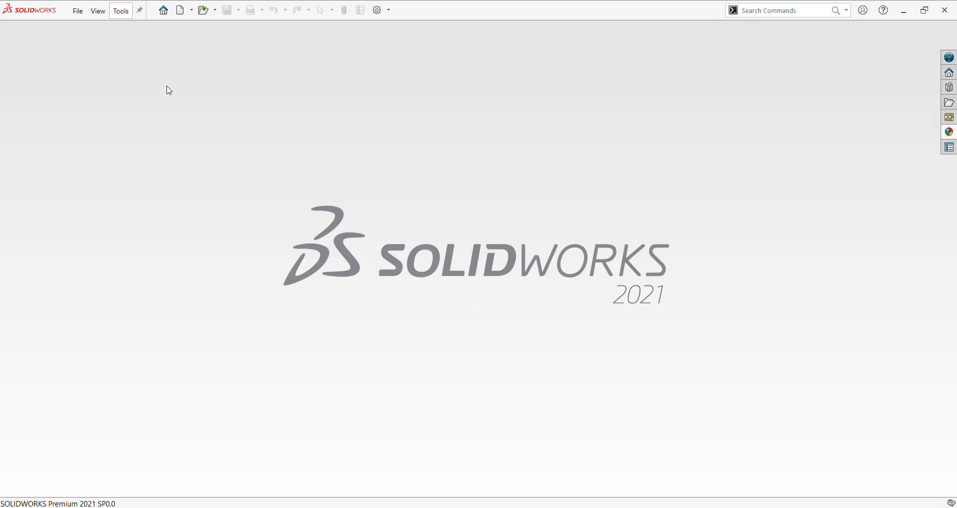
pyautogui.click(98, 11)
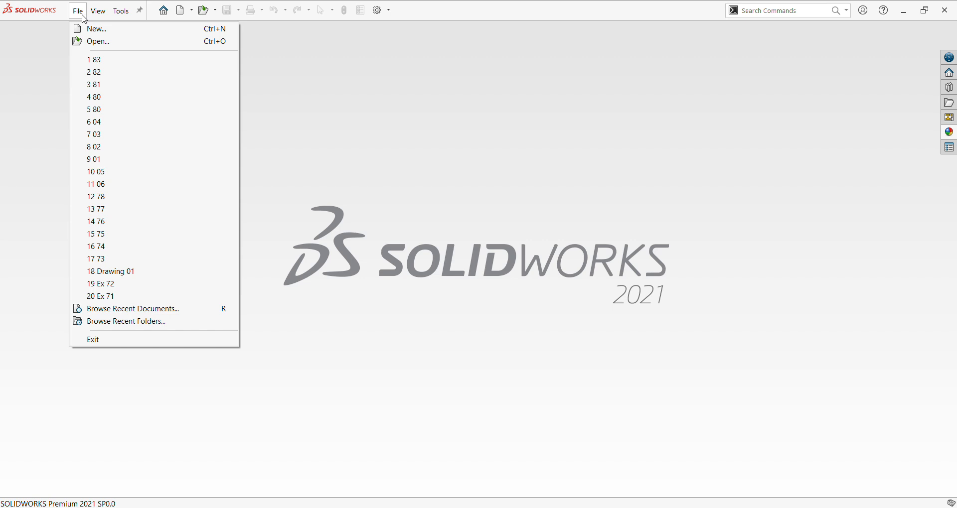
pyautogui.click(87, 31)
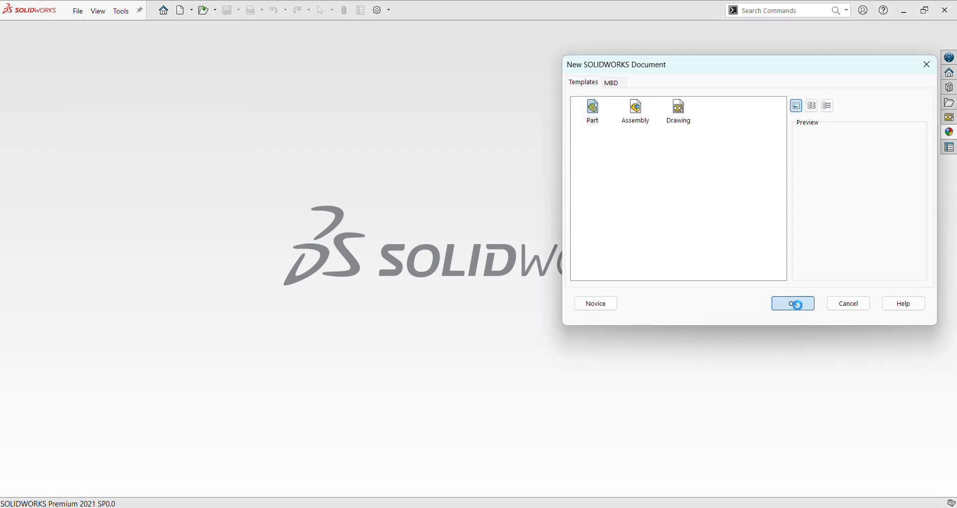
pyautogui.click(792, 301)
pyautogui.click(922, 503)
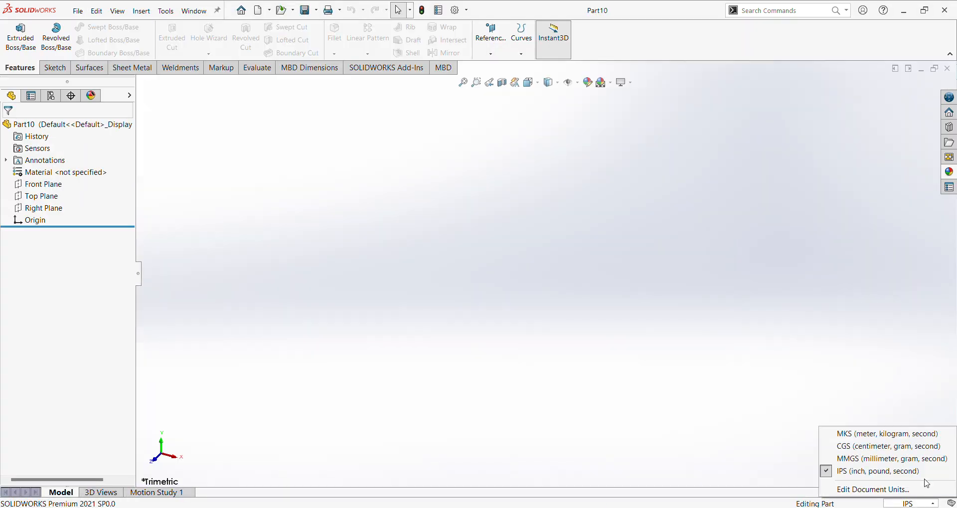
pyautogui.click(892, 459)
# Start an Extruded Boss/Base on the Top Plane and sketch a center rectangle about 99 mm long from the origin
pyautogui.click(21, 37)
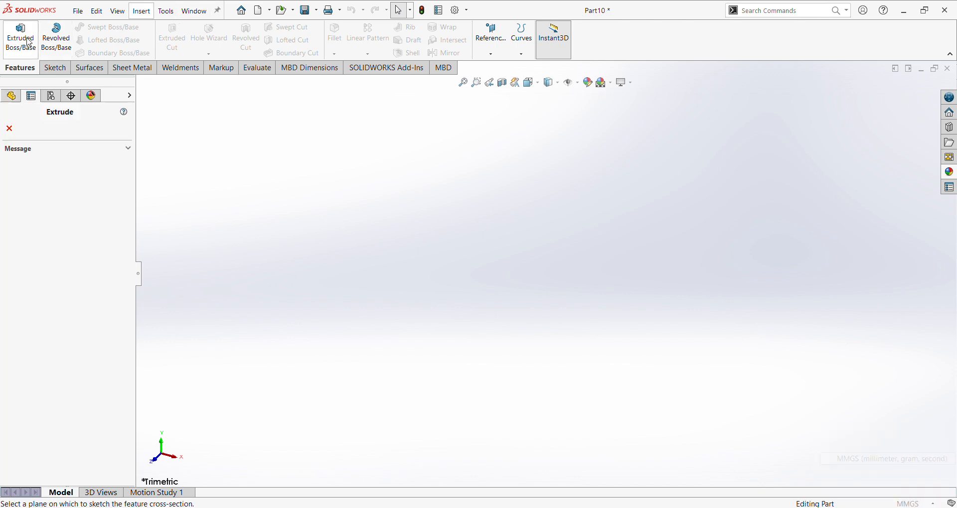
pyautogui.click(666, 350)
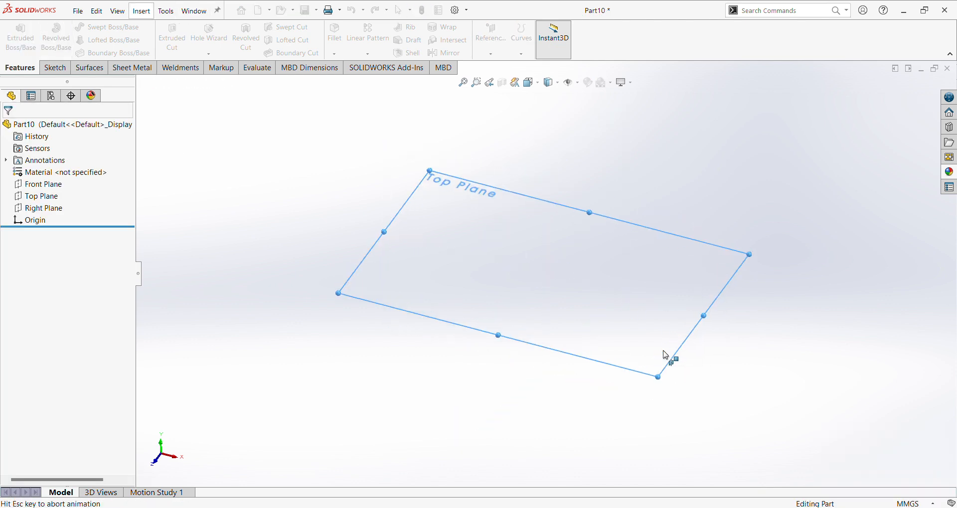
pyautogui.click(104, 40)
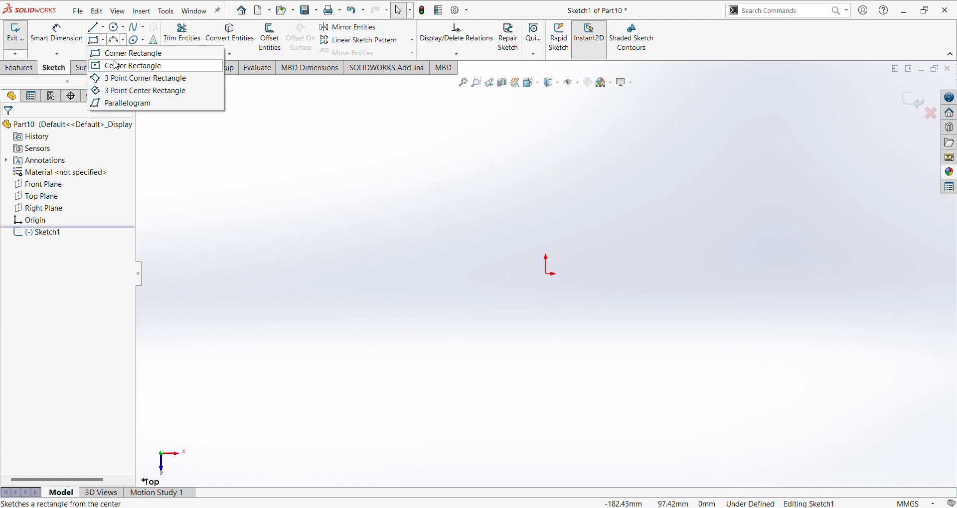
pyautogui.click(131, 66)
pyautogui.click(546, 273)
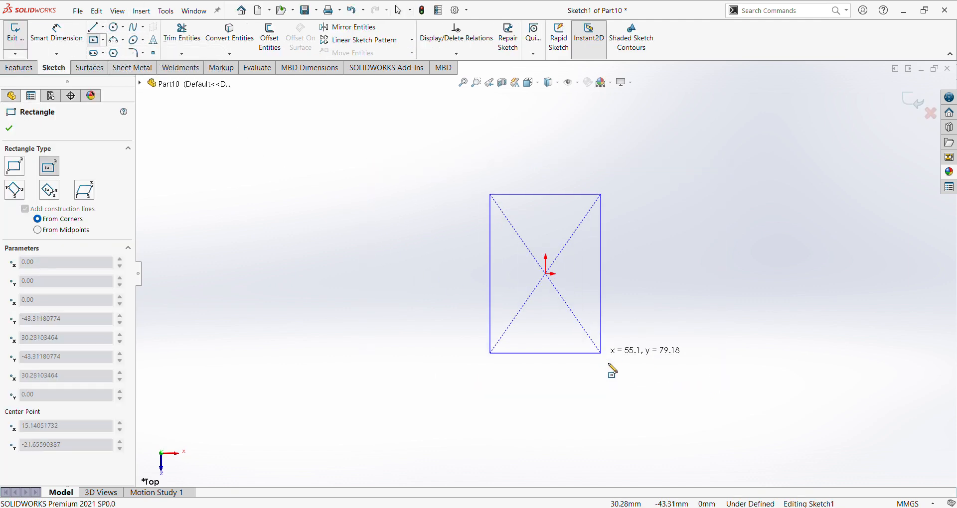
pyautogui.click(615, 373)
pyautogui.rightClick(676, 352)
pyautogui.press('Escape')
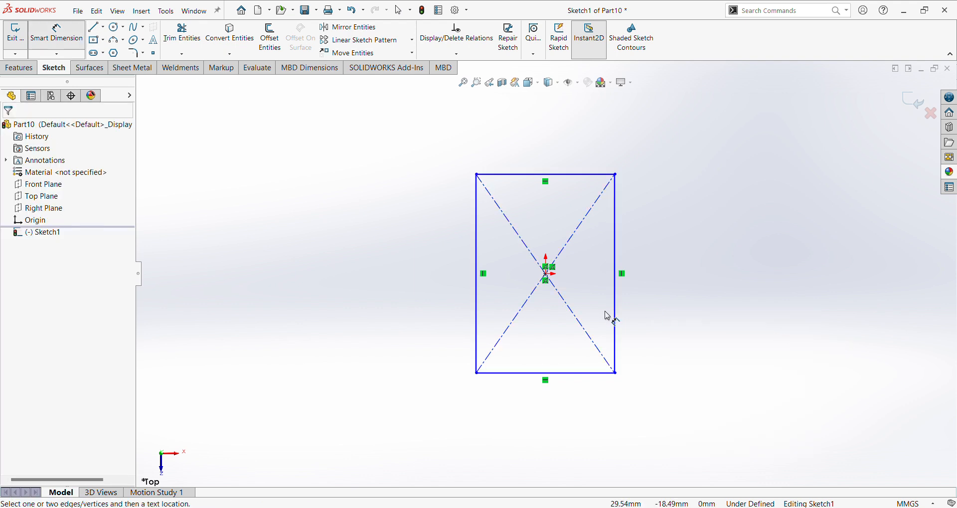
# Dimension the rectangle 120 mm long and 72 mm wide, and finish the sketch
pyautogui.click(615, 317)
pyautogui.click(660, 310)
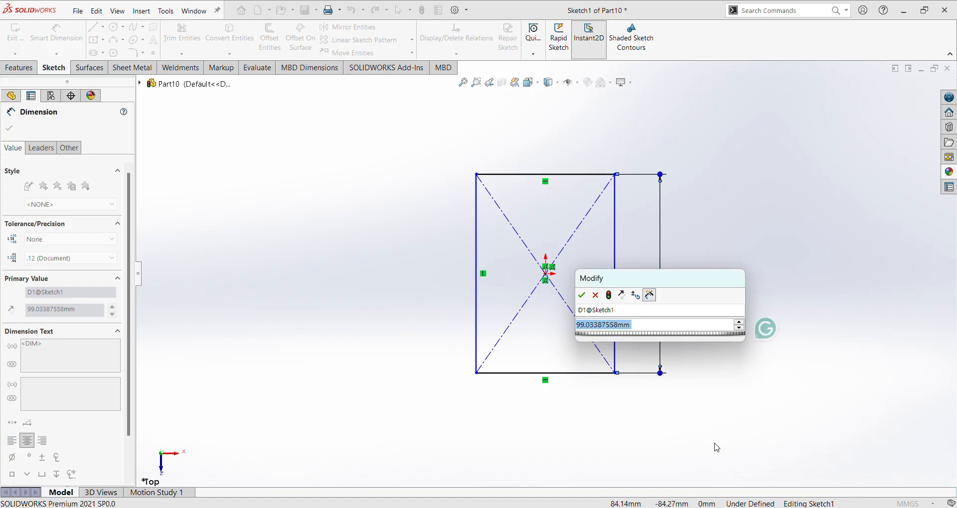
pyautogui.write('120')
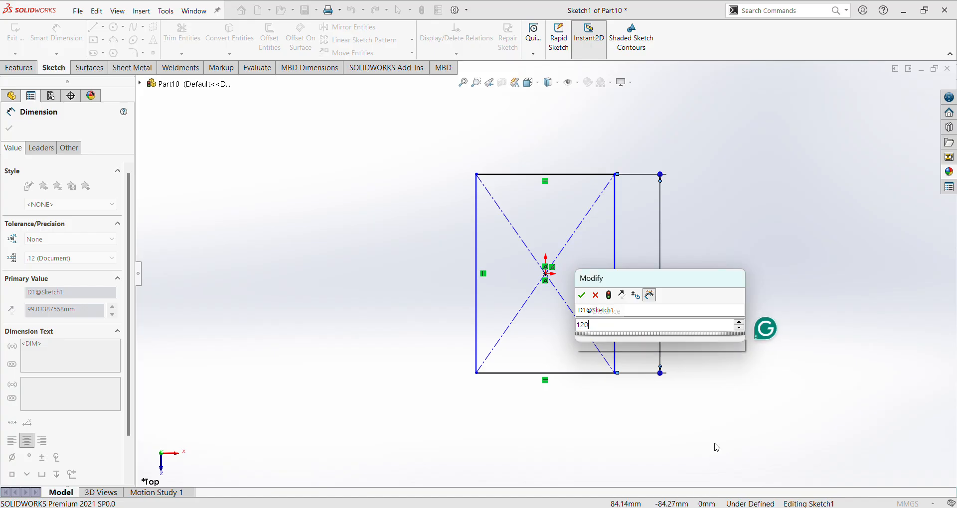
pyautogui.press('Return')
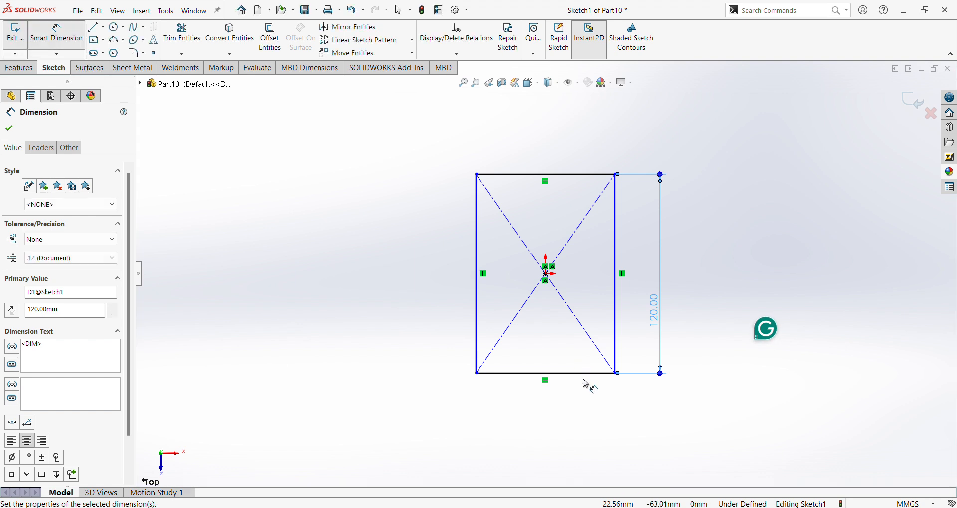
pyautogui.click(582, 374)
pyautogui.click(586, 413)
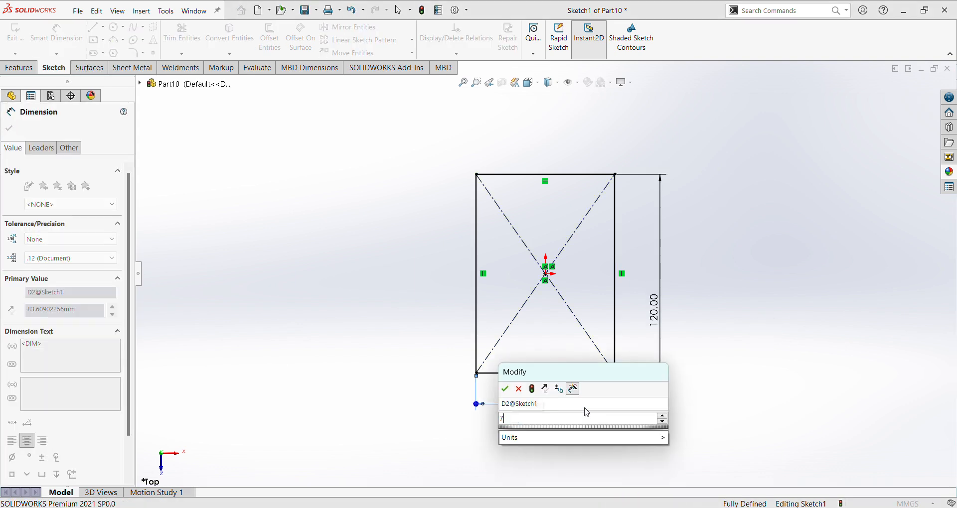
pyautogui.write('72')
pyautogui.press('Return')
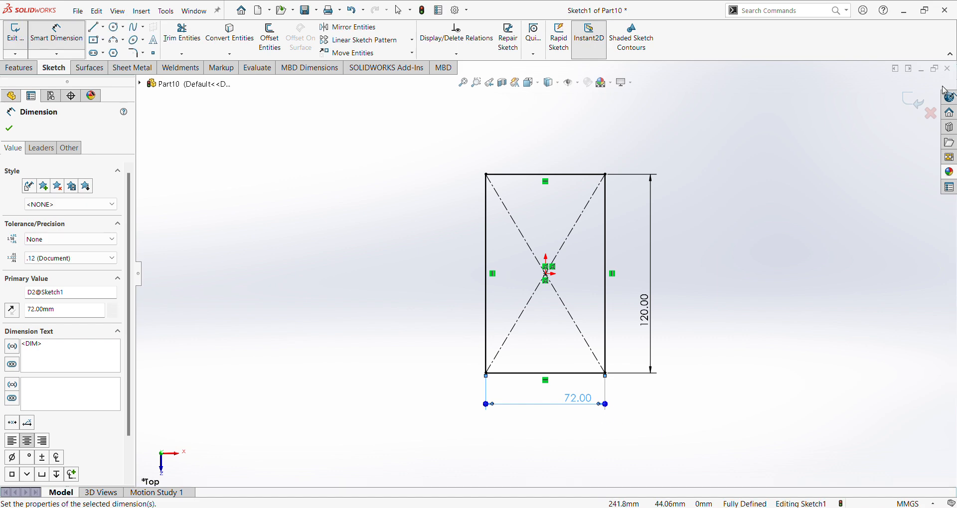
pyautogui.click(913, 98)
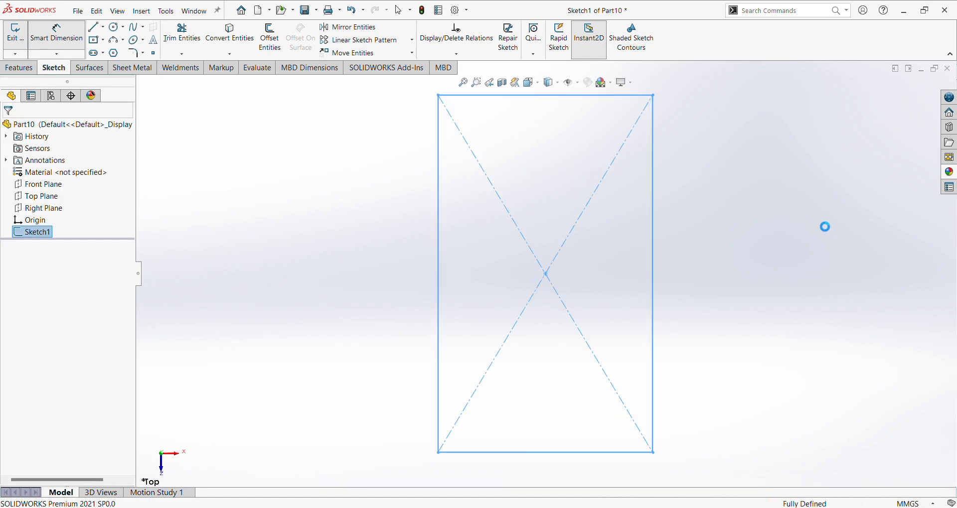
# Extrude the base rectangle 15 mm upward as a blind boss
pyautogui.hotkey('alt', 'Tab')
pyautogui.hotkey('alt', 'Tab')
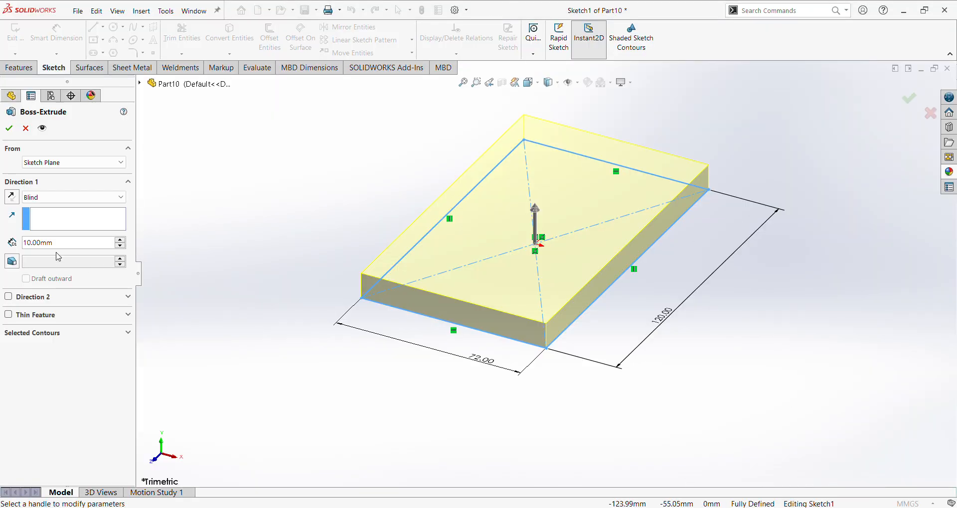
pyautogui.moveTo(534, 214)
pyautogui.mouseDown()
pyautogui.moveTo(536, 206)
pyautogui.moveTo(537, 215)
pyautogui.mouseUp()
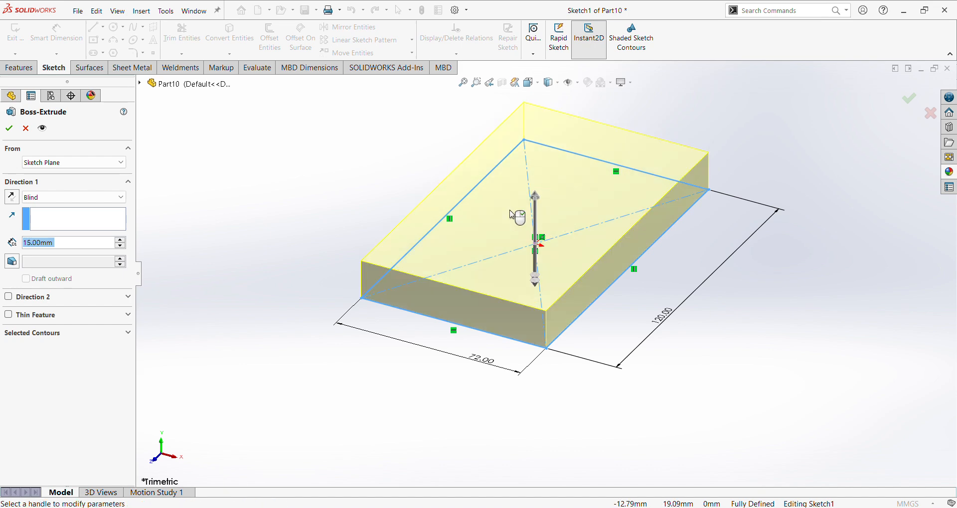
pyautogui.click(10, 129)
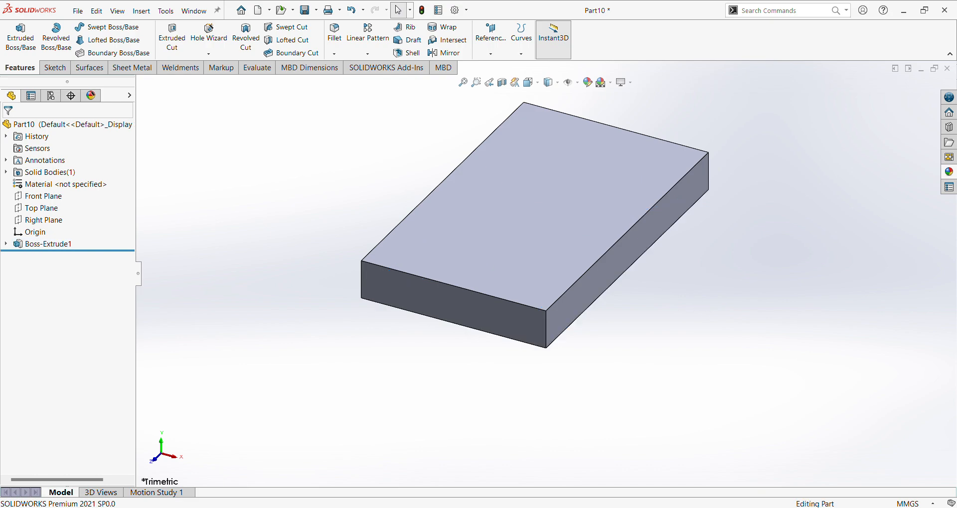
# On the Front Plane, sketch two concentric circles about 28 mm and 17 mm in diameter, centered about 65 mm directly above the origin
pyautogui.hotkey('alt', 'Tab')
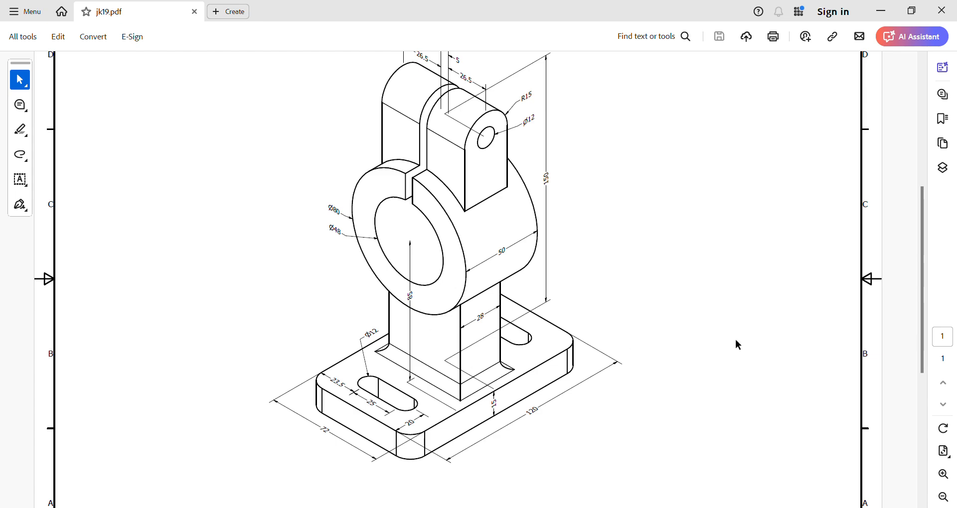
pyautogui.hotkey('alt', 'Tab')
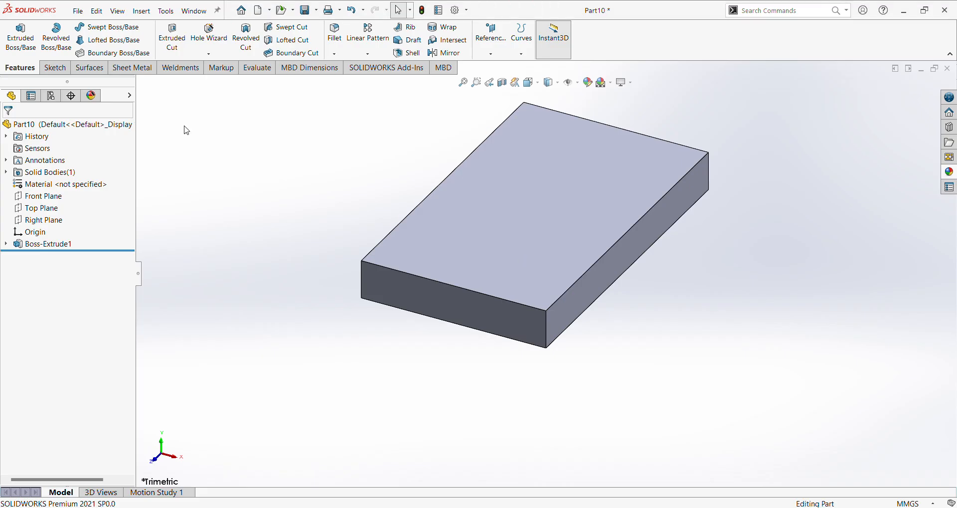
pyautogui.rightClick(44, 197)
pyautogui.click(52, 185)
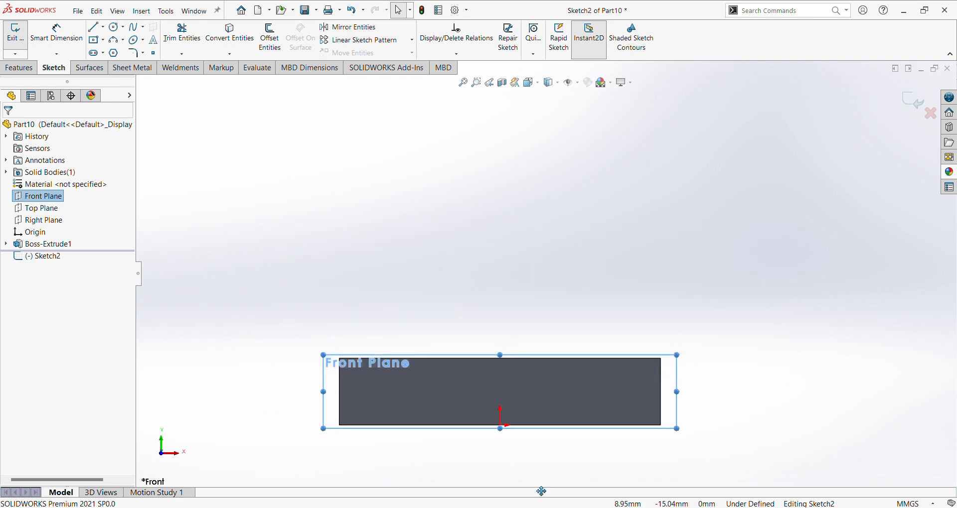
pyautogui.click(523, 263)
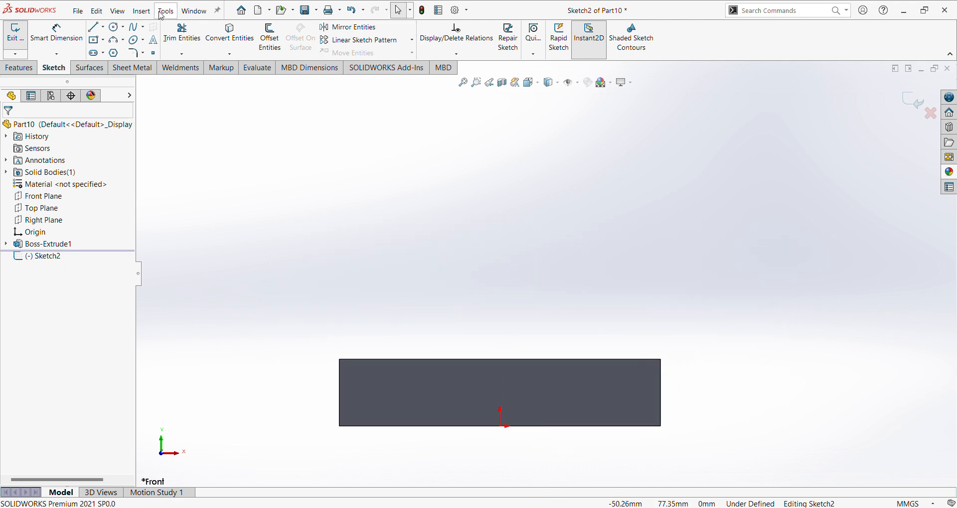
pyautogui.click(114, 27)
pyautogui.click(500, 137)
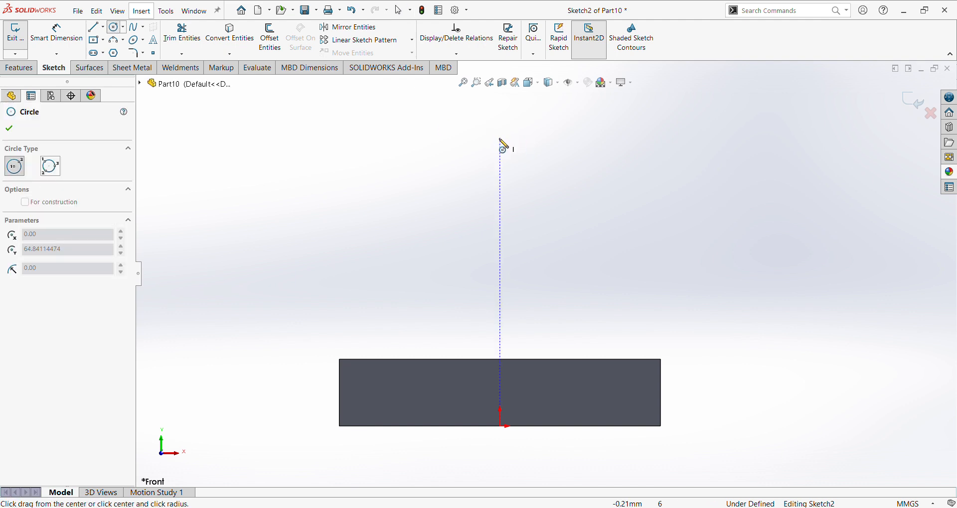
pyautogui.click(531, 192)
pyautogui.click(500, 137)
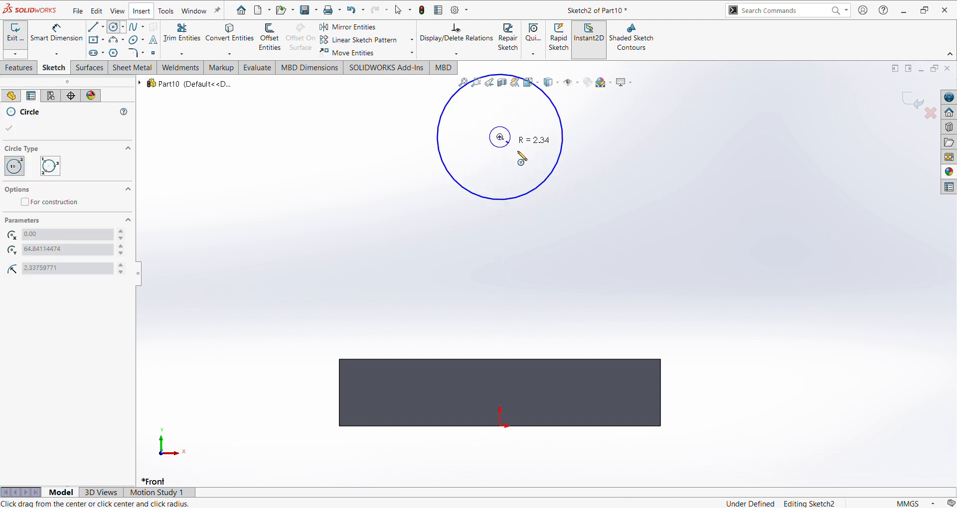
pyautogui.click(529, 158)
# Set the outer circle's diameter to 80 mm and the inner circle's diameter to 48 mm
pyautogui.rightClick(622, 194)
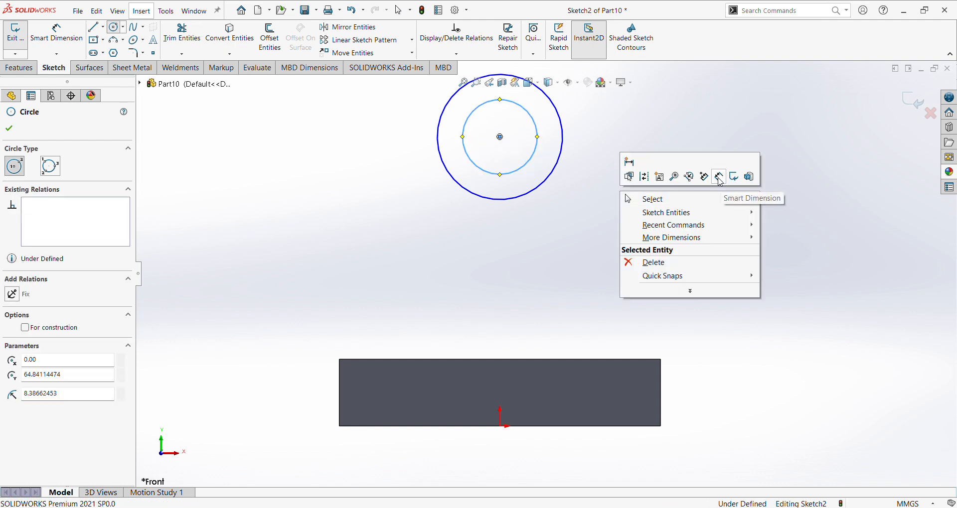
pyautogui.click(728, 175)
pyautogui.click(641, 168)
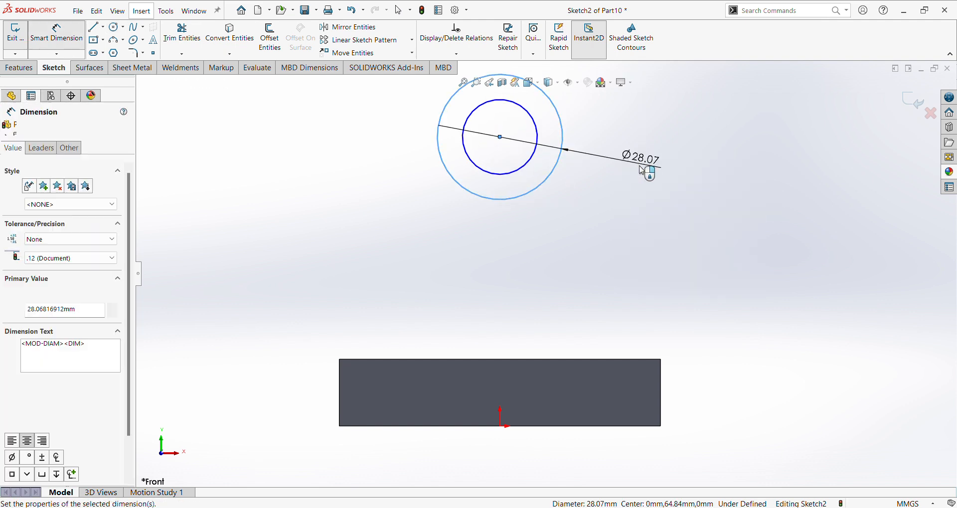
pyautogui.write('80')
pyautogui.press('Return')
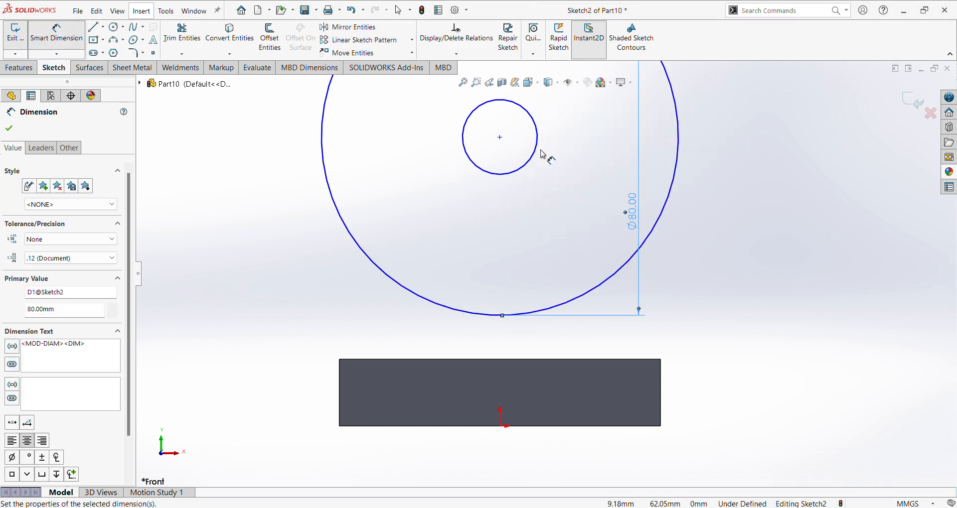
pyautogui.click(538, 149)
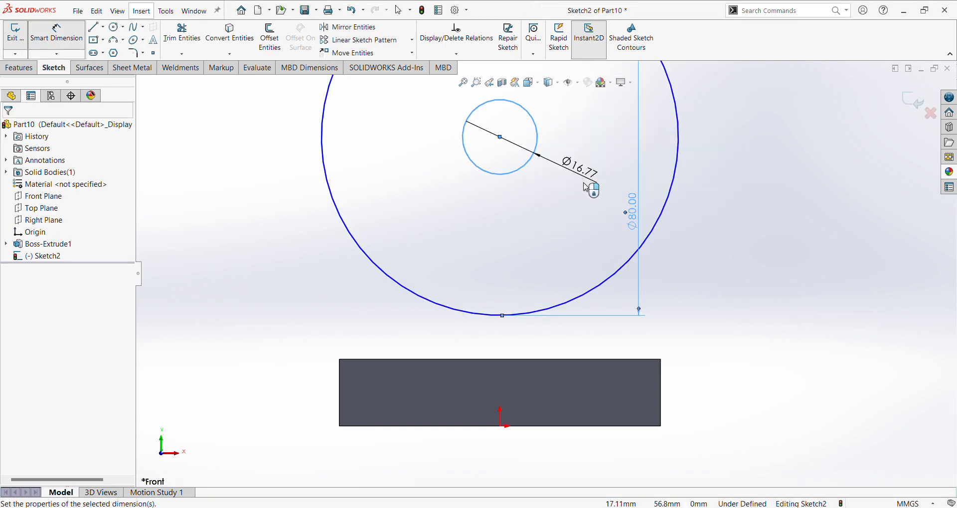
pyautogui.click(583, 184)
pyautogui.write('48')
pyautogui.press('Return')
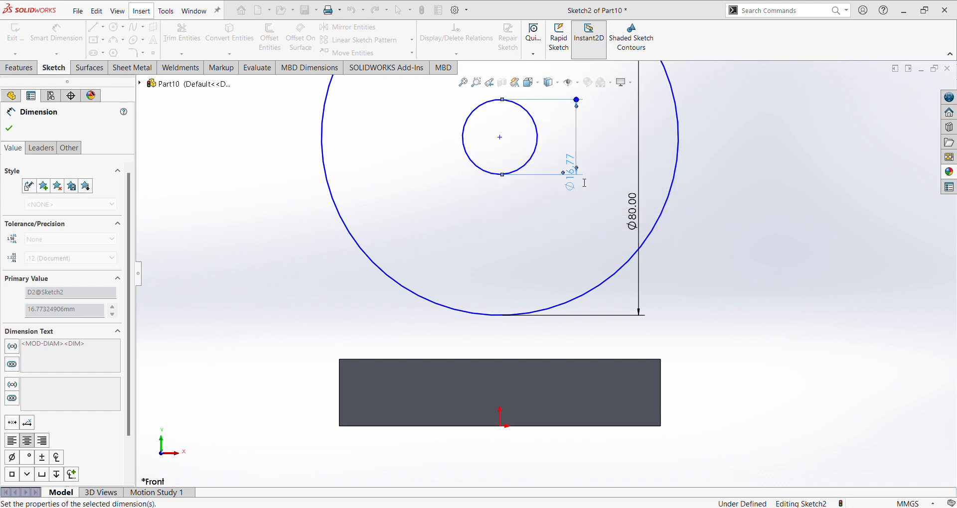
# Dimension the circles' common center 85 mm above the top edge of the base plate
pyautogui.hotkey('alt', 'Tab')
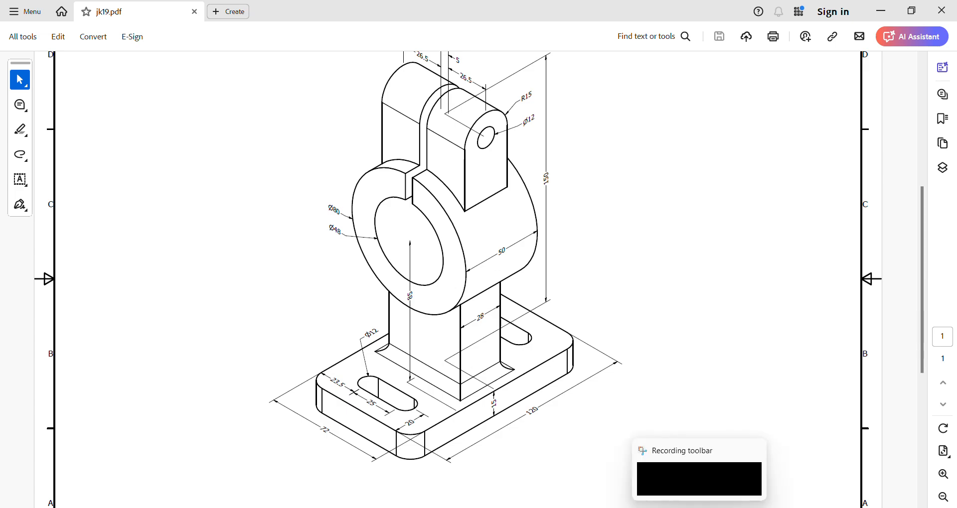
pyautogui.click(643, 506)
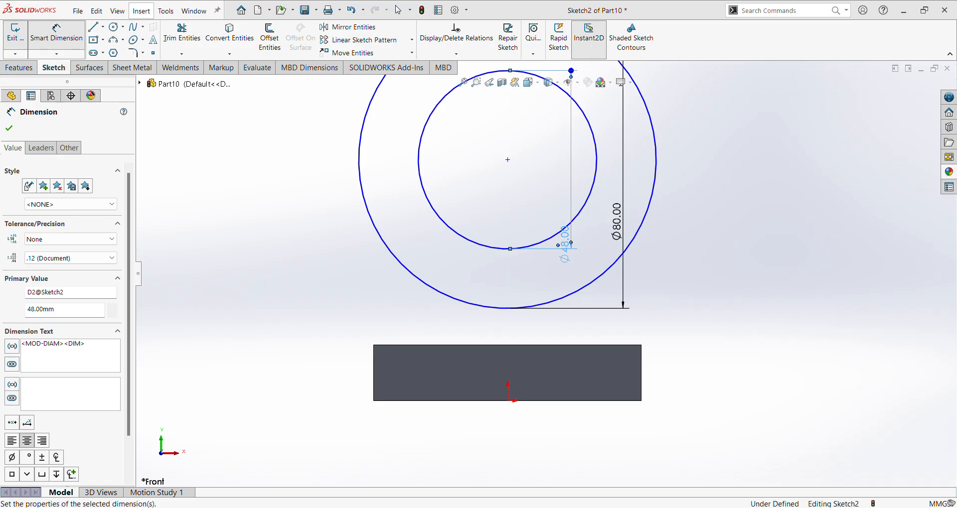
pyautogui.click(577, 345)
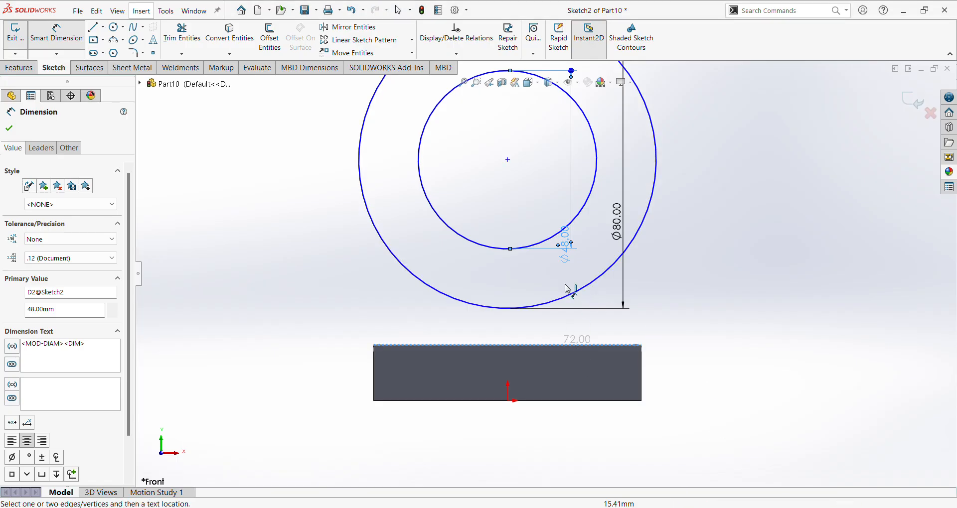
pyautogui.click(508, 159)
pyautogui.click(777, 258)
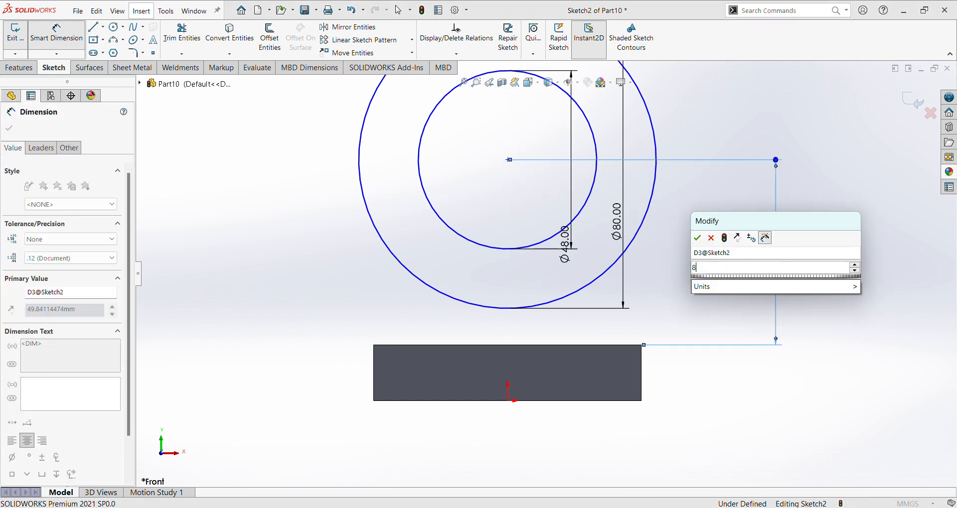
pyautogui.write('85')
pyautogui.press('Return')
pyautogui.scroll(4, 553, 318)
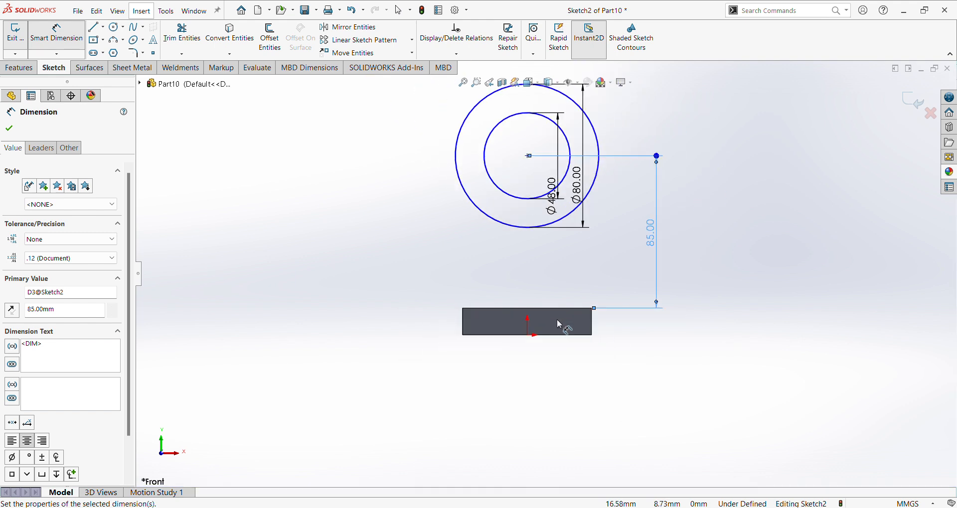
pyautogui.scroll(-2, 620, 170)
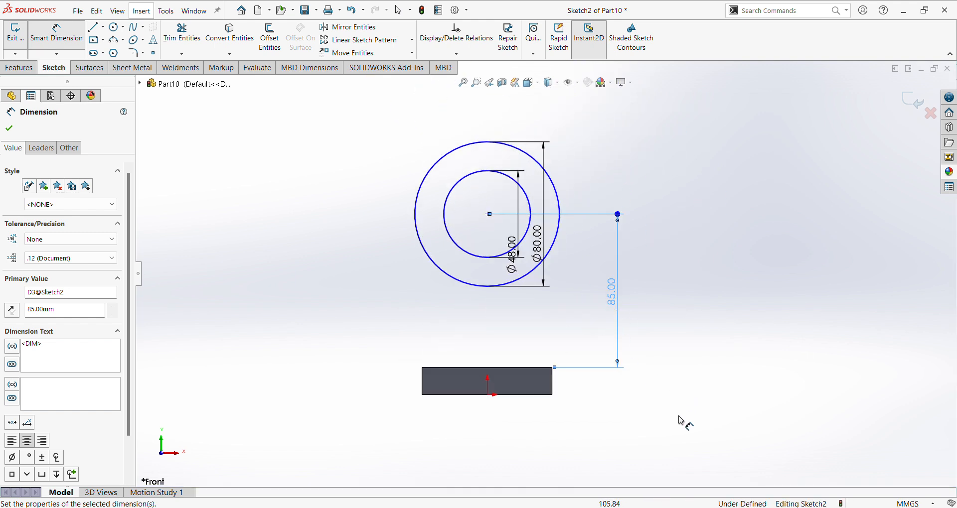
# Add a vertical relation between the circles' common center and the origin
pyautogui.press('Escape')
pyautogui.click(487, 214)
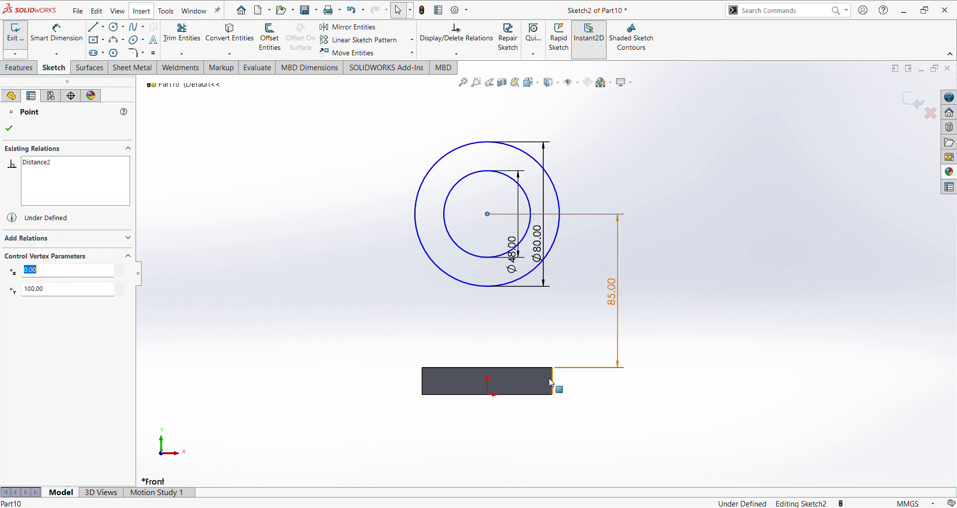
pyautogui.keyDown('ctrl'); pyautogui.click(487, 395); pyautogui.keyUp('ctrl')
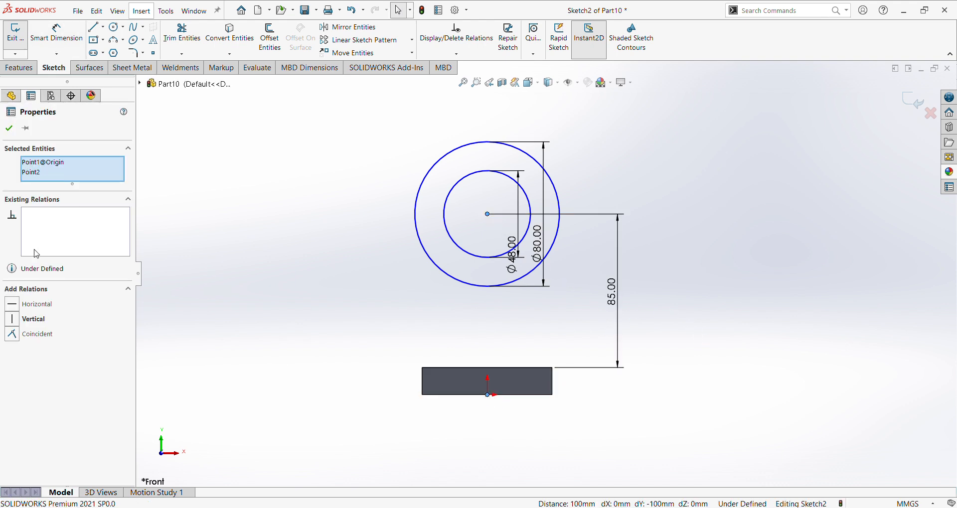
pyautogui.click(15, 319)
pyautogui.press('Escape')
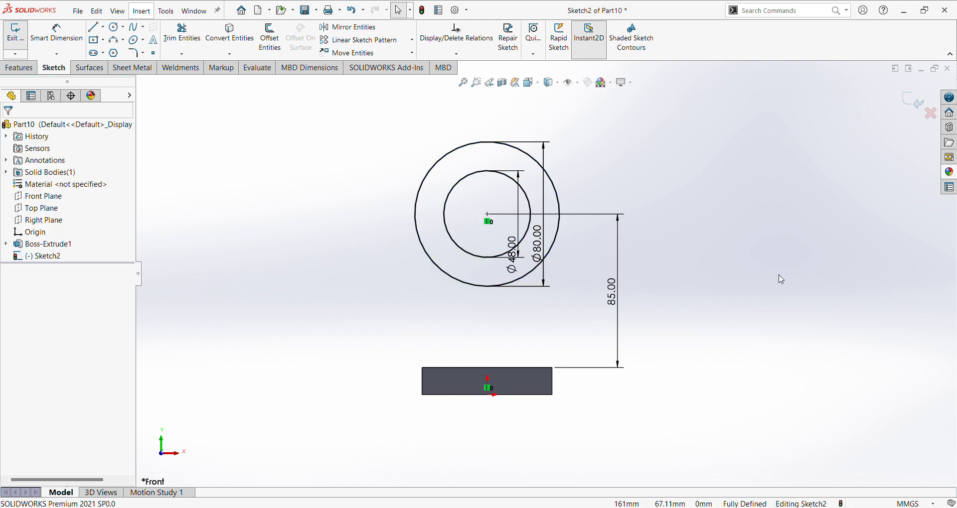
# Extrude the ring sketch 50 mm with the Mid Plane end condition
pyautogui.moveTo(781, 279); pyautogui.dragTo(741, 319, button='middle')
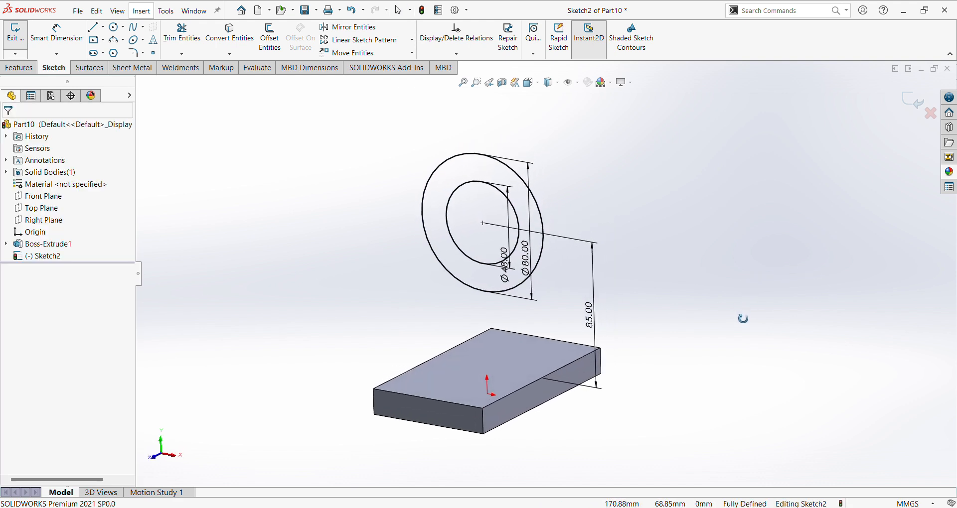
pyautogui.click(913, 104)
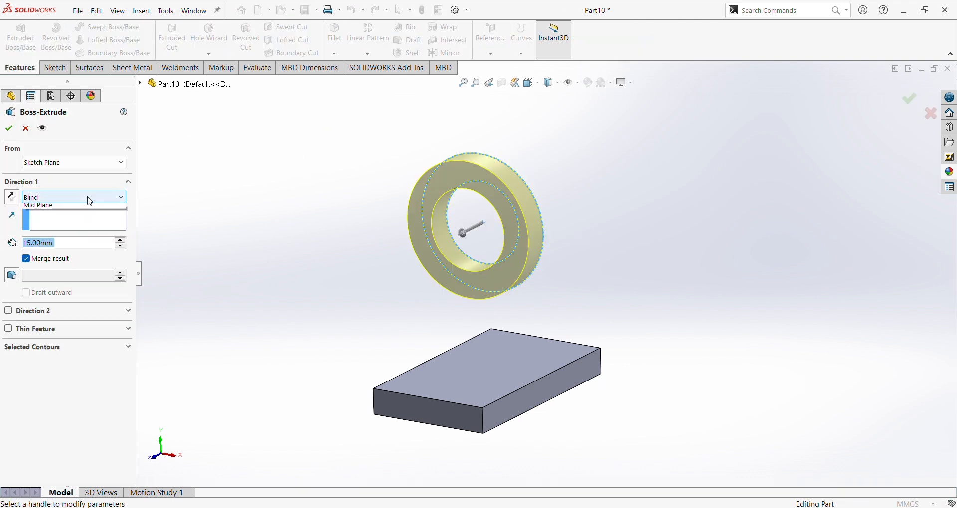
pyautogui.click(75, 198)
pyautogui.click(81, 267)
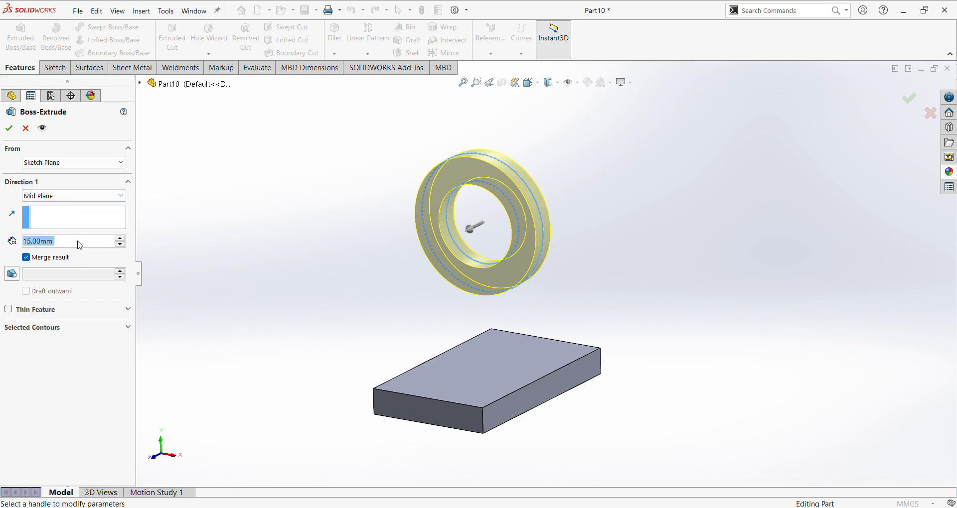
pyautogui.write('40')
pyautogui.press('Return')
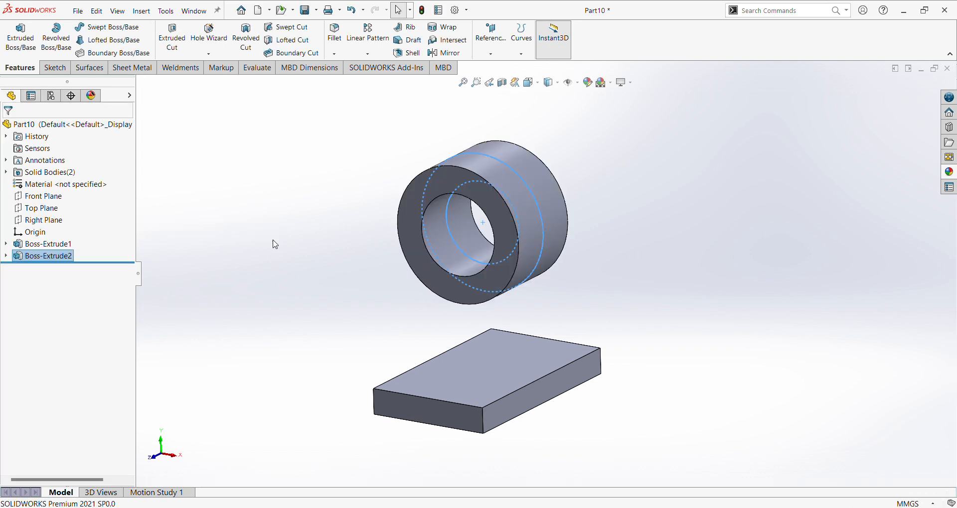
pyautogui.click(701, 226)
# Consult the jk19.pdf drawing for the support below the ring, and open a new sketch on the Front Plane
pyautogui.hotkey('alt', 'Tab')
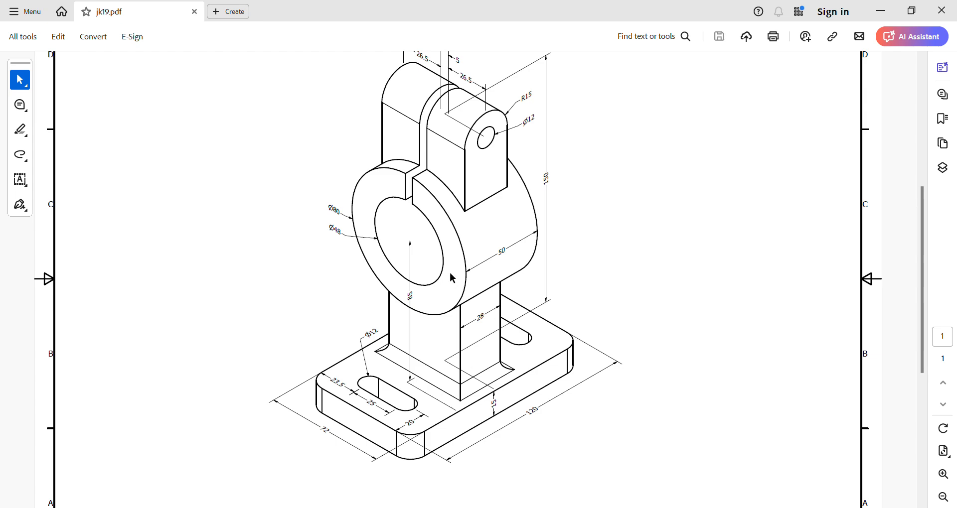
pyautogui.hotkey('alt', 'Tab')
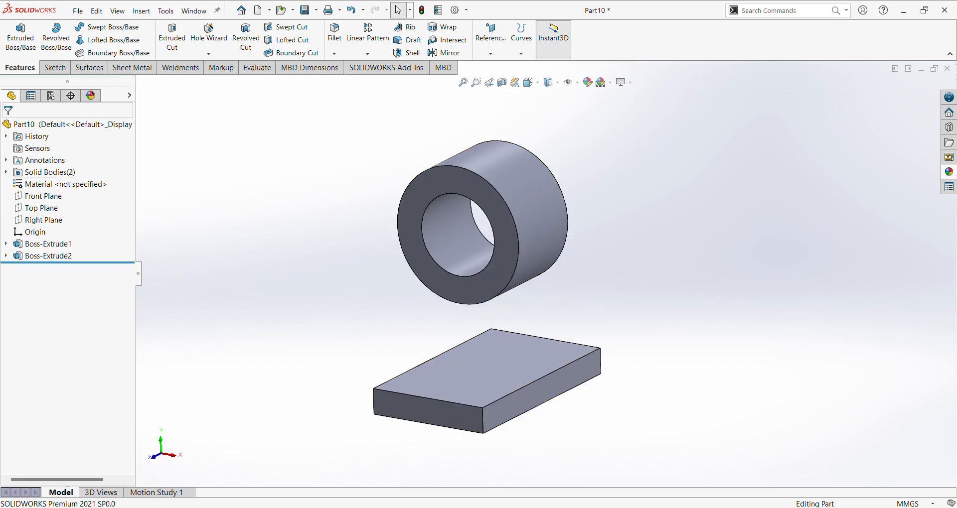
pyautogui.hotkey('alt', 'Tab')
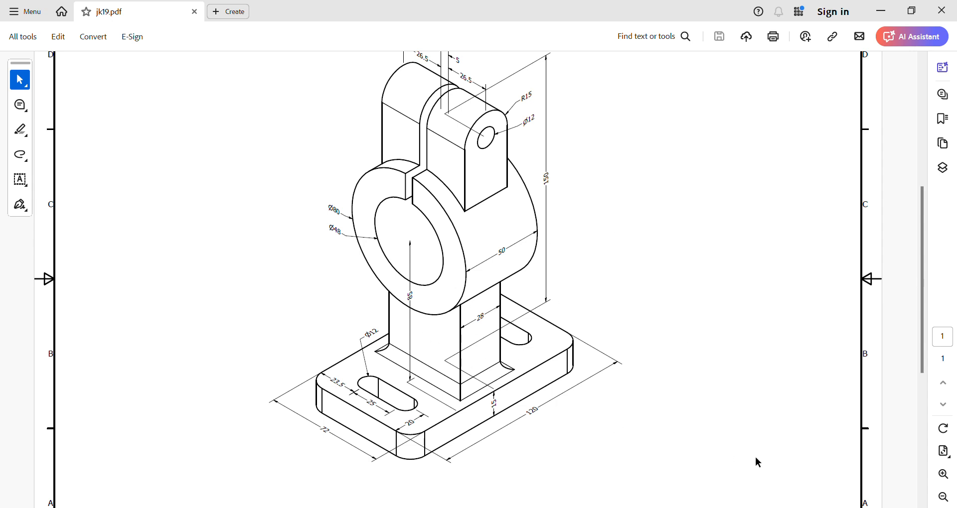
pyautogui.click(644, 507)
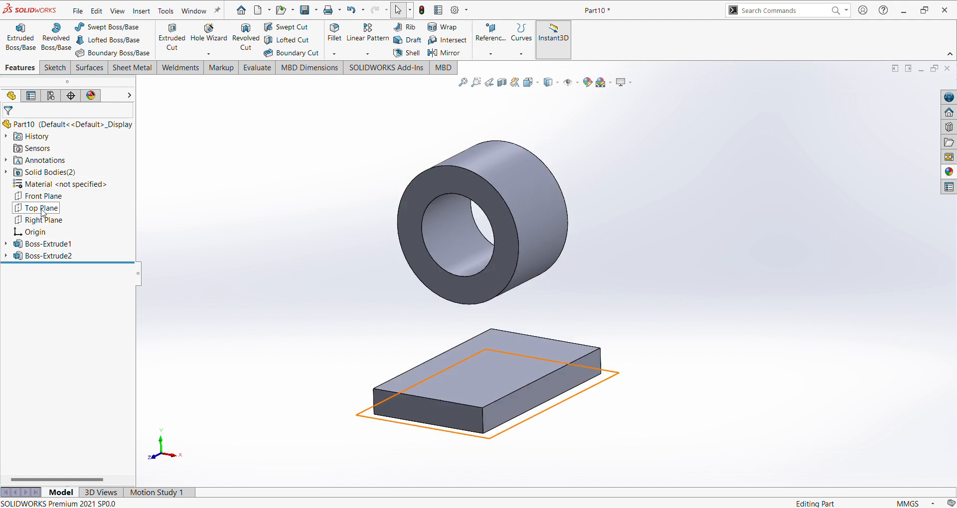
pyautogui.click(44, 197)
pyautogui.click(49, 180)
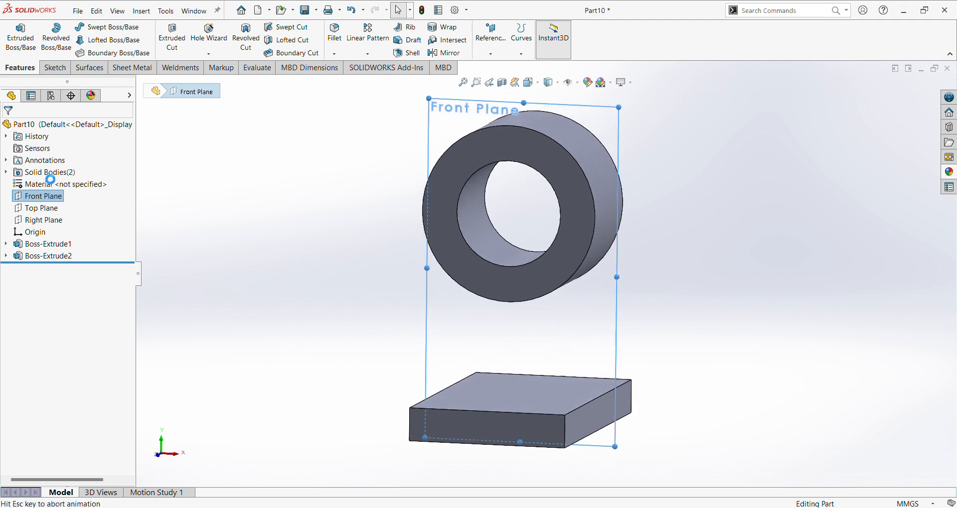
pyautogui.click(312, 230)
pyautogui.scroll(-2, 657, 336)
pyautogui.scroll(3, 630, 324)
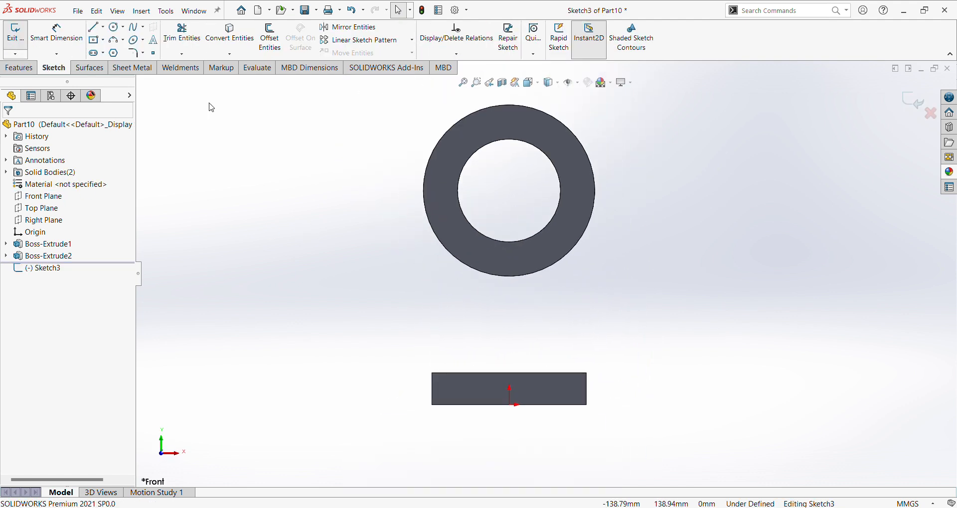
pyautogui.click(94, 28)
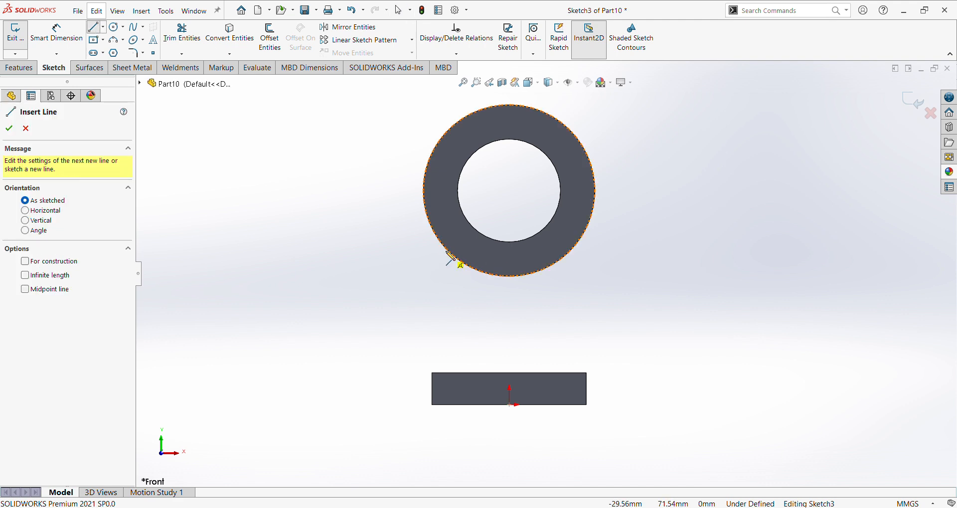
pyautogui.click(423, 191)
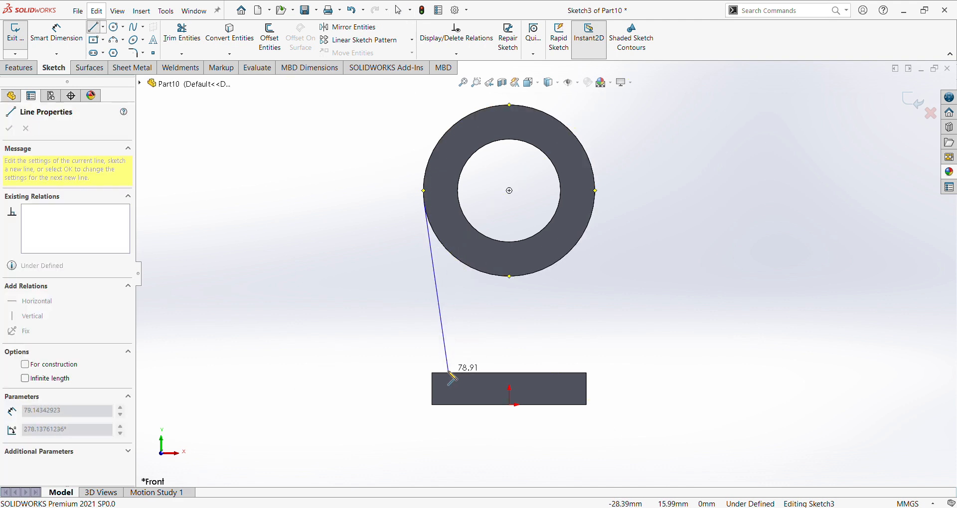
pyautogui.press('Escape')
pyautogui.press('space')
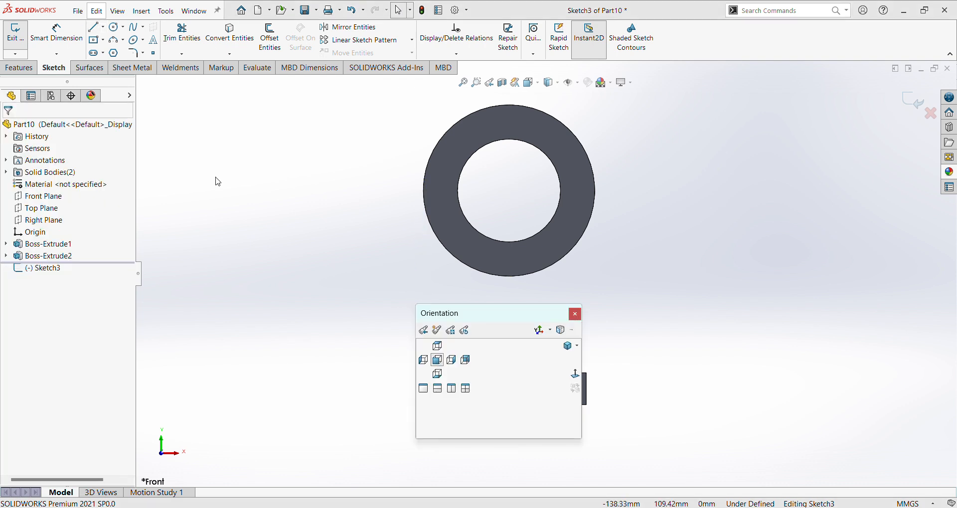
pyautogui.click(576, 313)
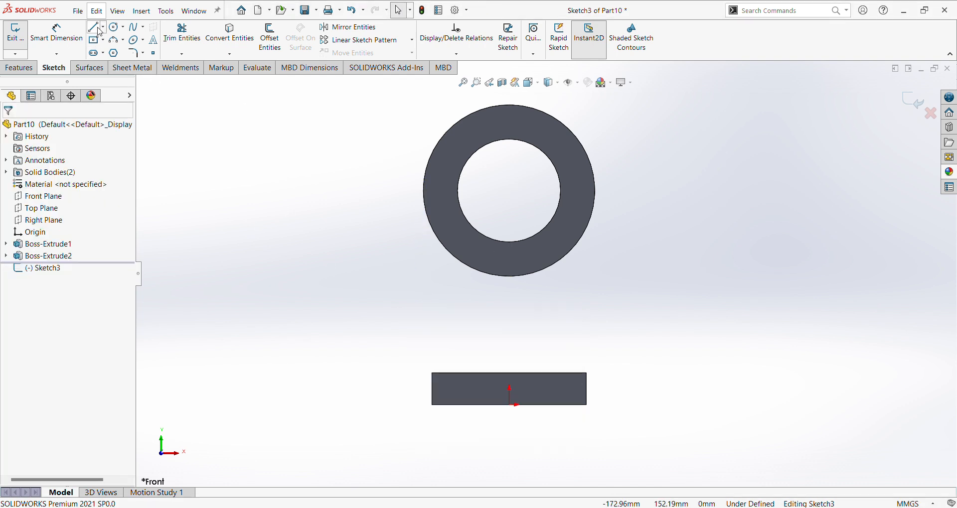
# Sketch a line about 37 mm long on the base plate's top edge and a vertical line from its left end up to the ring's outer edge
pyautogui.press('l')
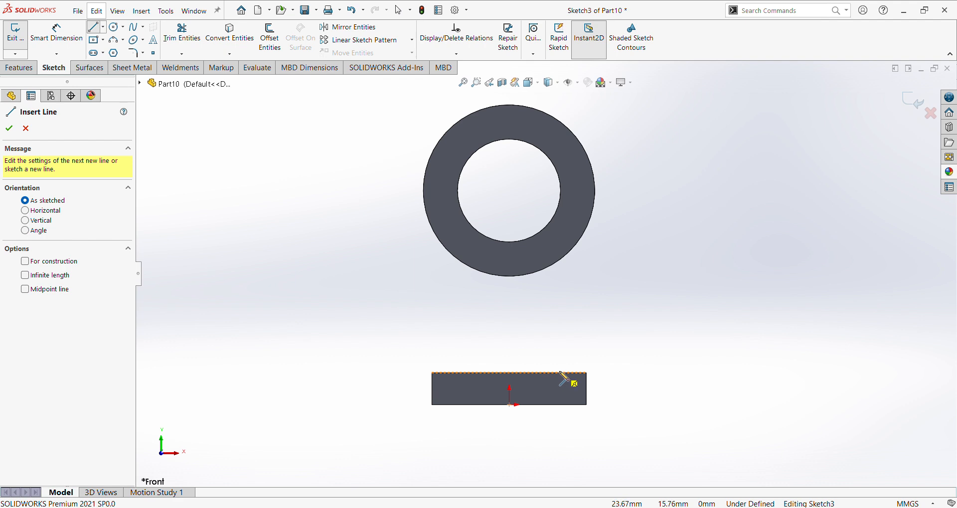
pyautogui.click(548, 372)
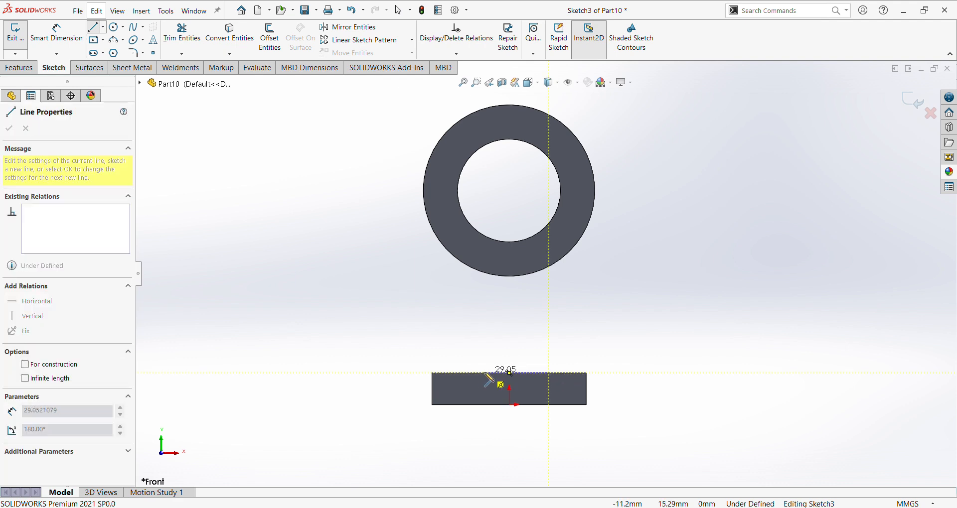
pyautogui.click(470, 373)
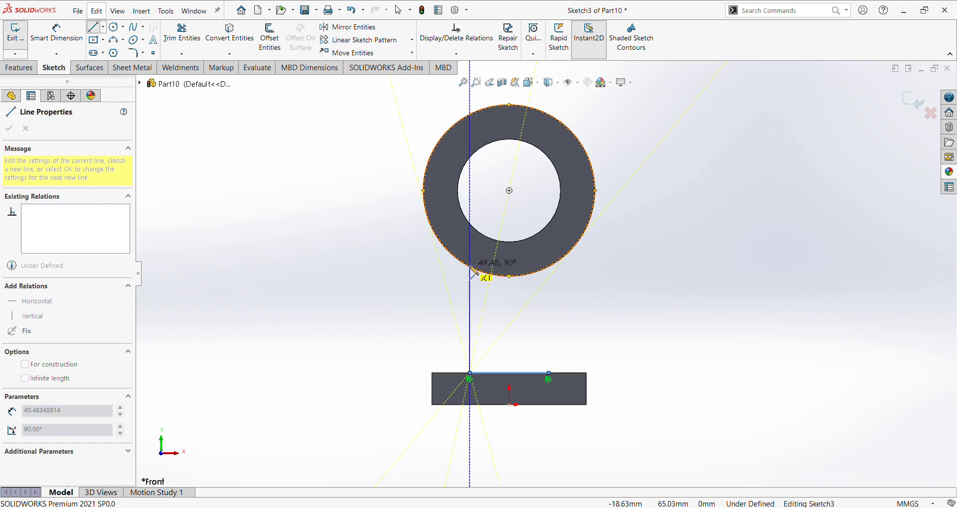
pyautogui.click(469, 268)
pyautogui.press('Escape')
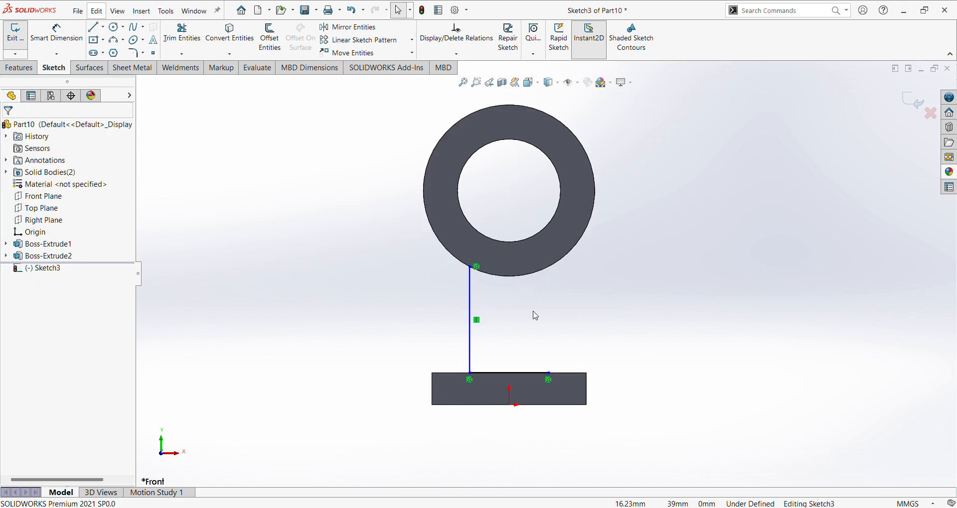
# Sketch a second vertical line from the bottom line's right end up to the ring's outer edge
pyautogui.click(93, 26)
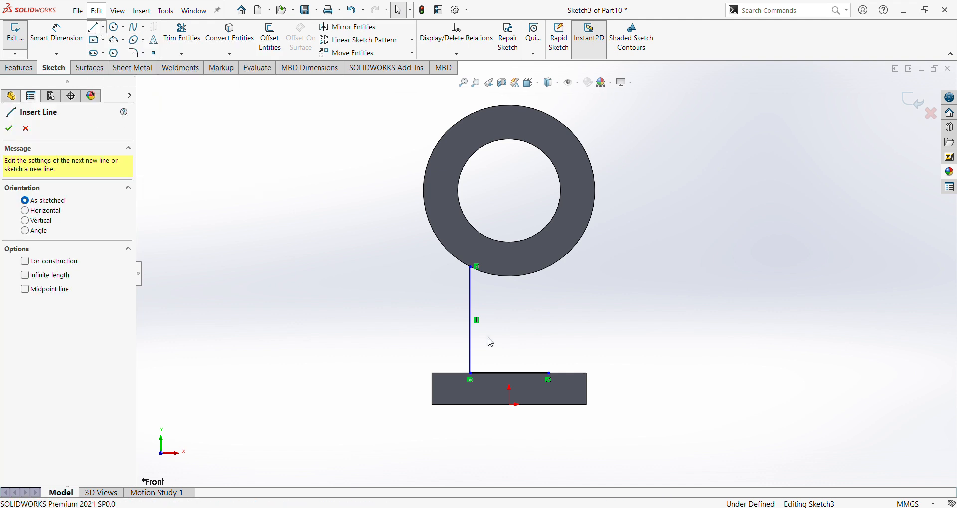
pyautogui.click(549, 373)
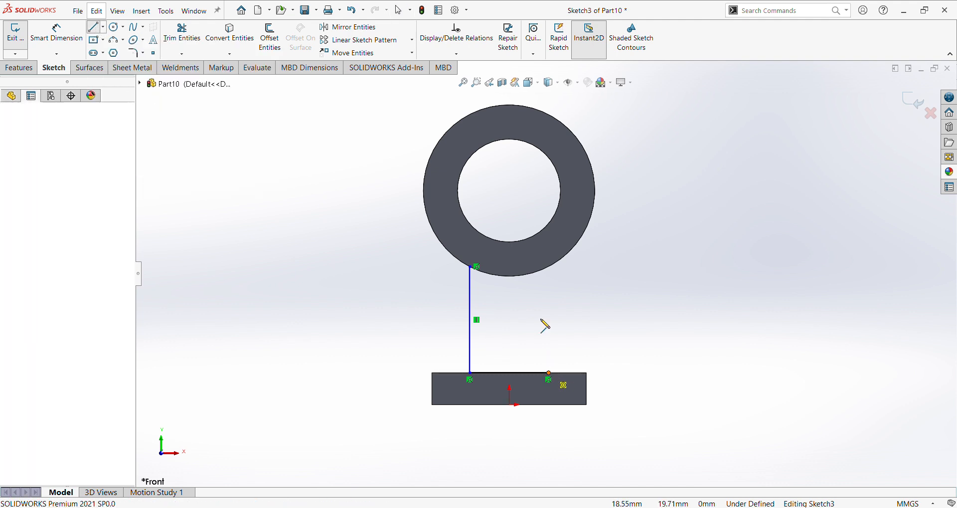
pyautogui.click(549, 267)
pyautogui.rightClick(609, 247)
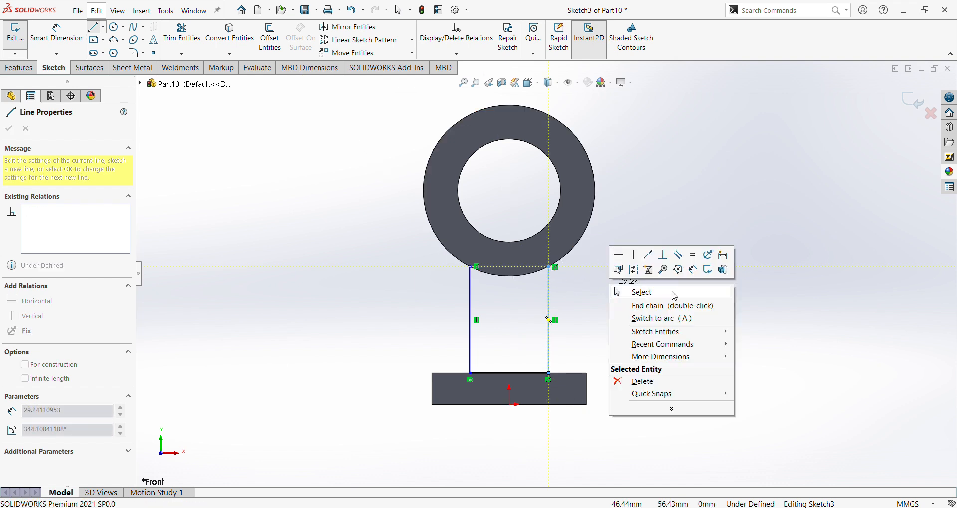
pyautogui.click(674, 294)
# Dimension the distance between the two vertical lines as 50 mm
pyautogui.click(551, 309)
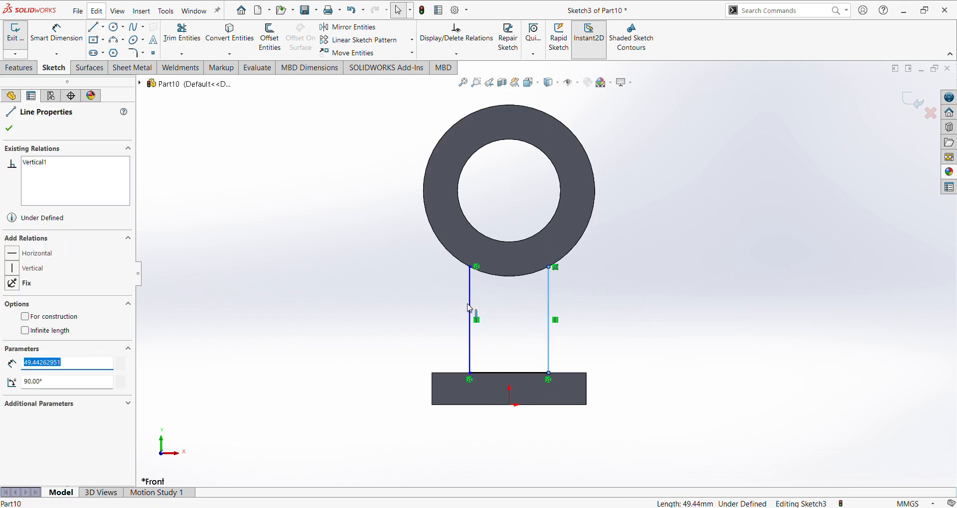
pyautogui.click(485, 283)
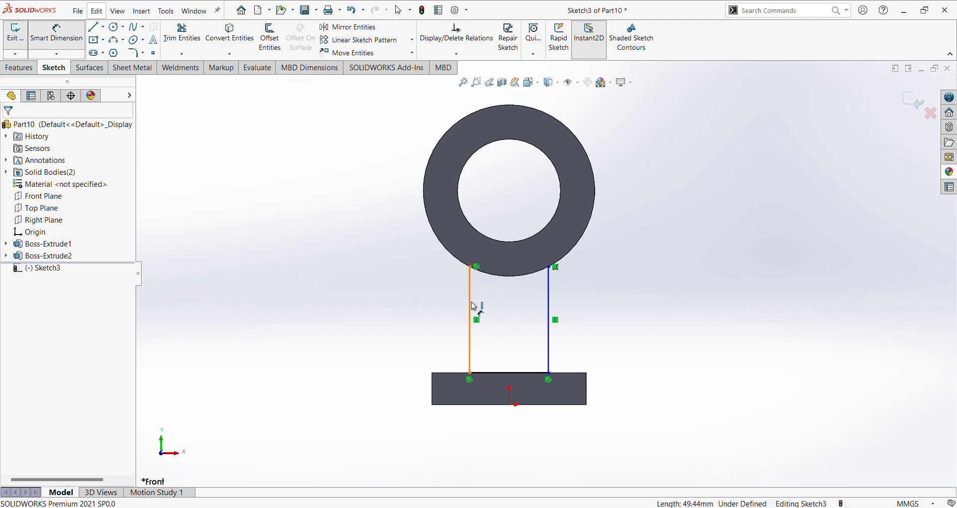
pyautogui.click(474, 306)
pyautogui.click(549, 311)
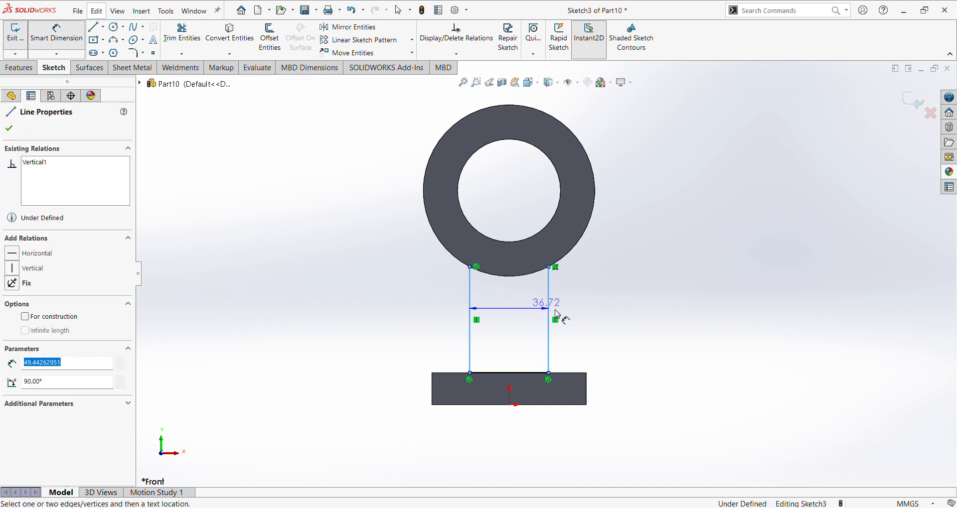
pyautogui.click(608, 322)
pyautogui.write('50')
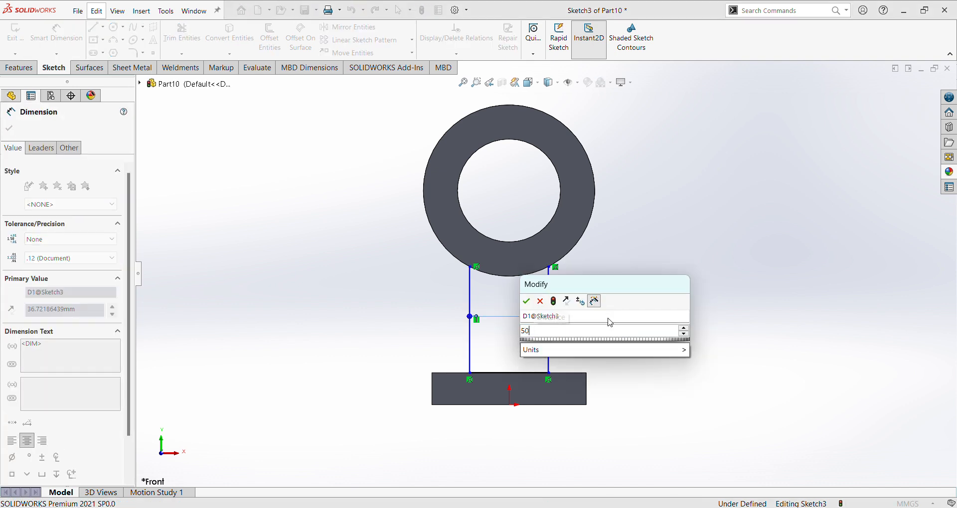
pyautogui.press('Return')
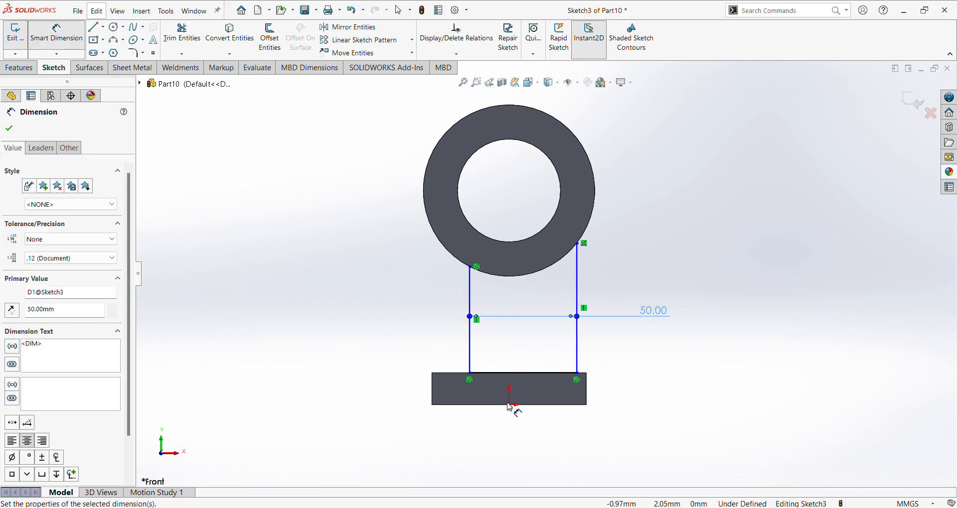
# Dimension the left vertical line 25 mm from the origin
pyautogui.click(510, 406)
pyautogui.click(470, 366)
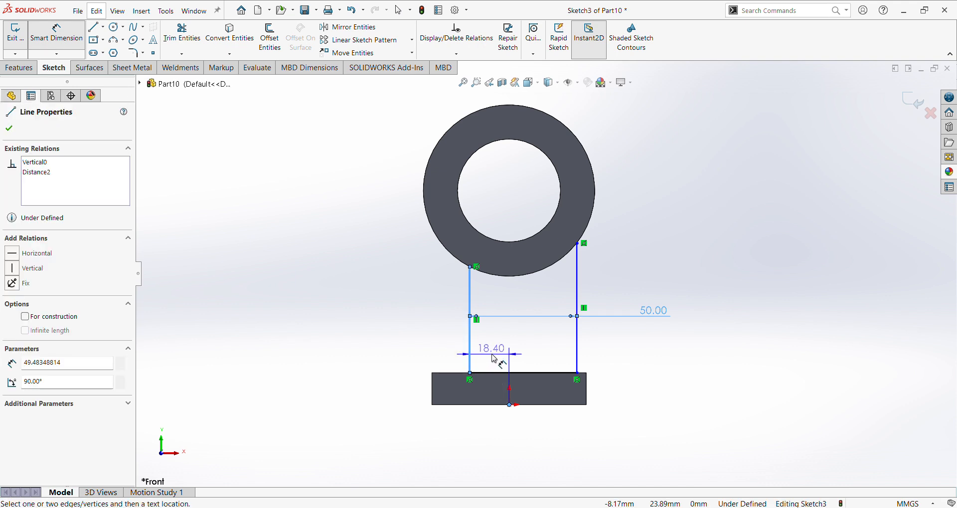
pyautogui.click(500, 355)
pyautogui.write('25')
pyautogui.press('Return')
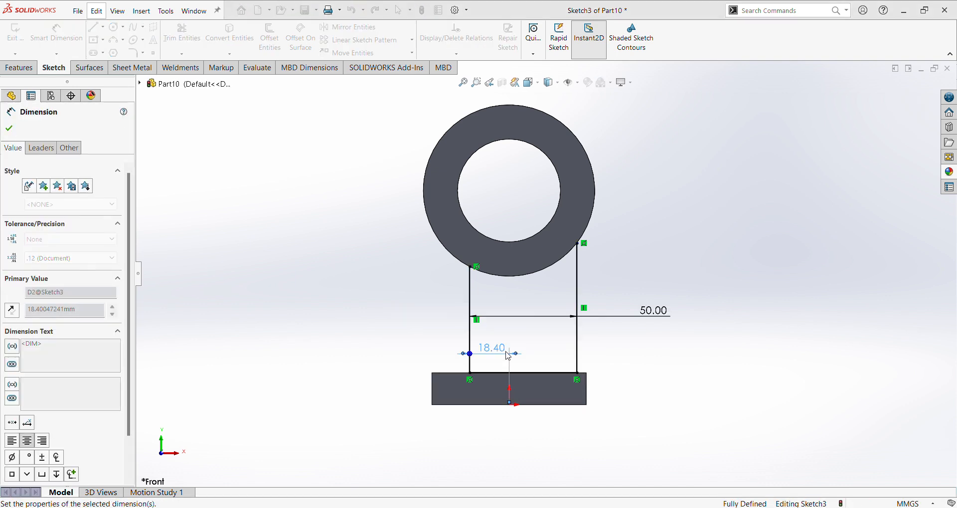
# Convert the ring's outer edge into the sketch and trim it to the lower arc between the two vertical lines
pyautogui.scroll(-1, 505, 302)
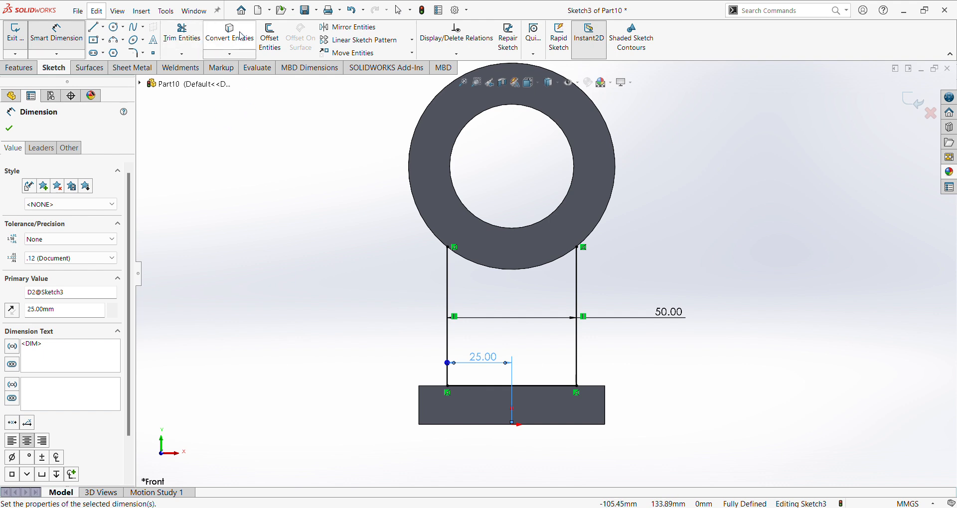
pyautogui.click(524, 210)
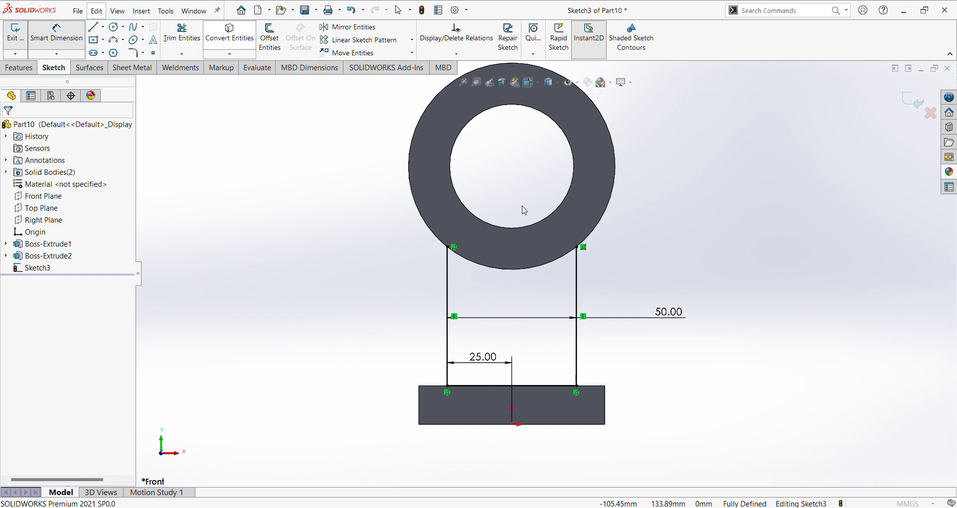
pyautogui.click(543, 269)
pyautogui.click(8, 129)
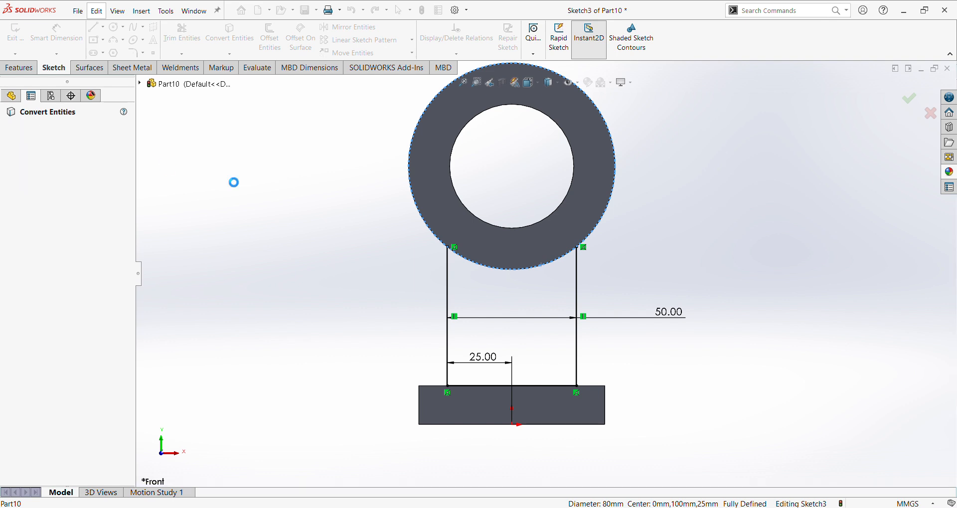
pyautogui.press('t')
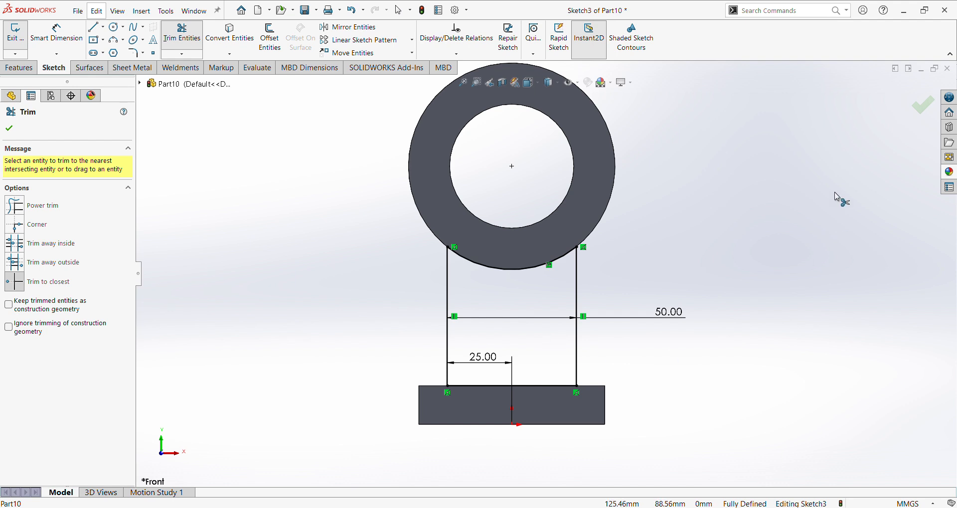
# Finish trimming and close the column profile sketch
pyautogui.click(921, 126)
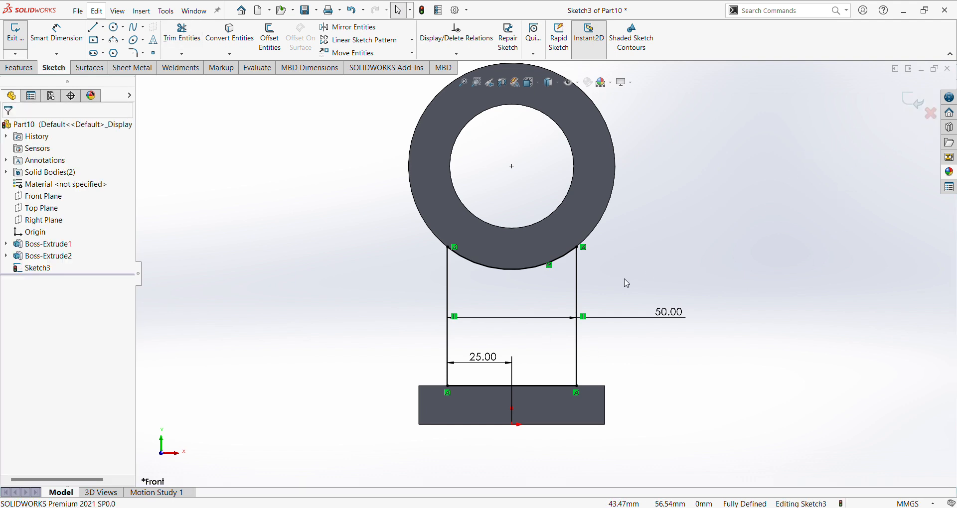
pyautogui.click(916, 102)
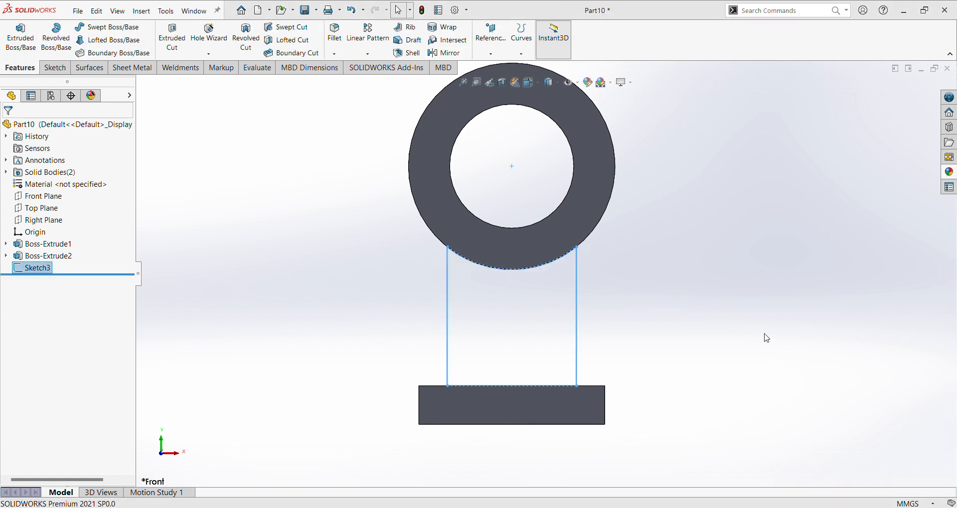
pyautogui.press('Escape')
pyautogui.hotkey('ctrl', '7')
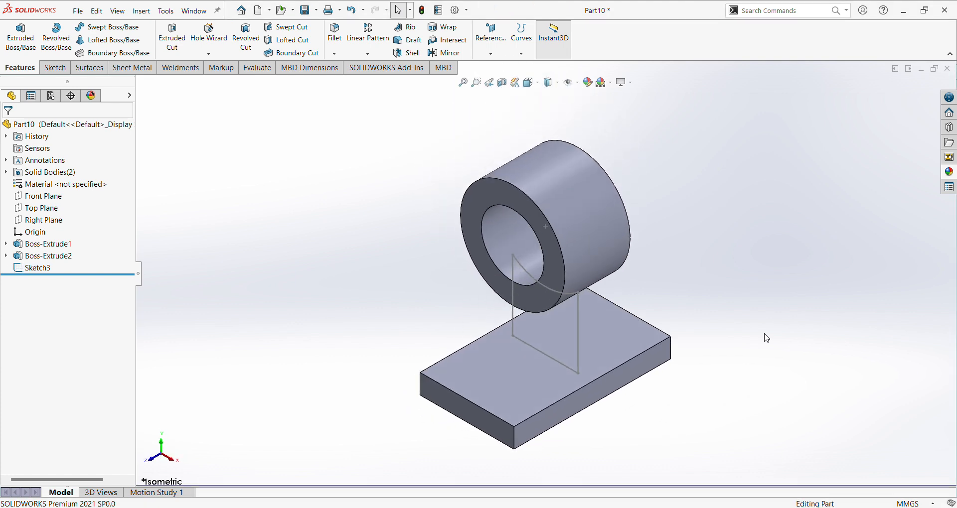
# Extrude the column profile 28 mm with the Mid Plane option between the base plate and the ring
pyautogui.click(39, 269)
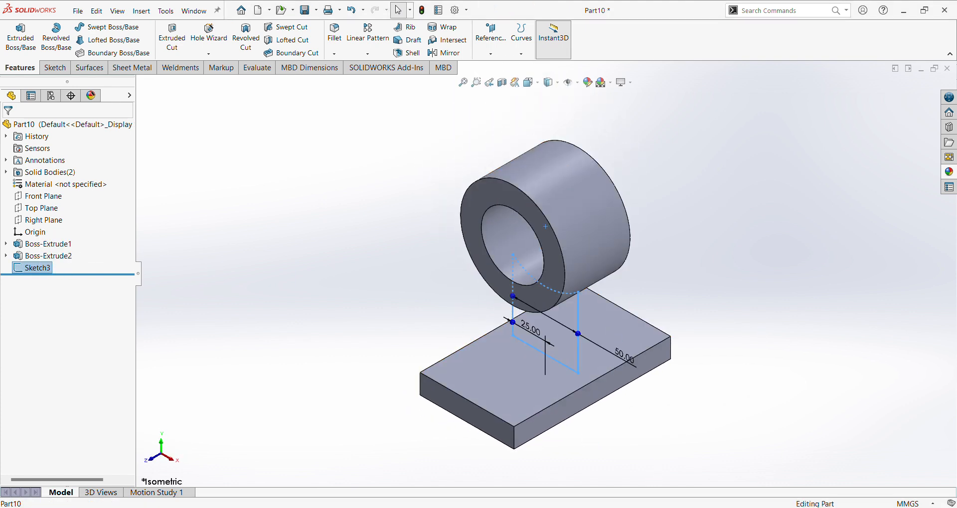
pyautogui.hotkey('alt', 'Tab')
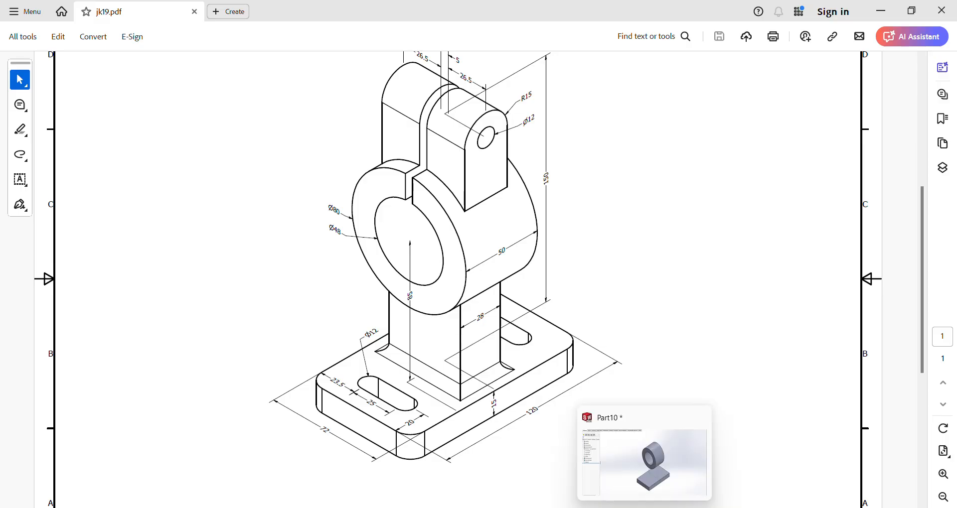
pyautogui.hotkey('alt', 'Tab')
pyautogui.click(26, 33)
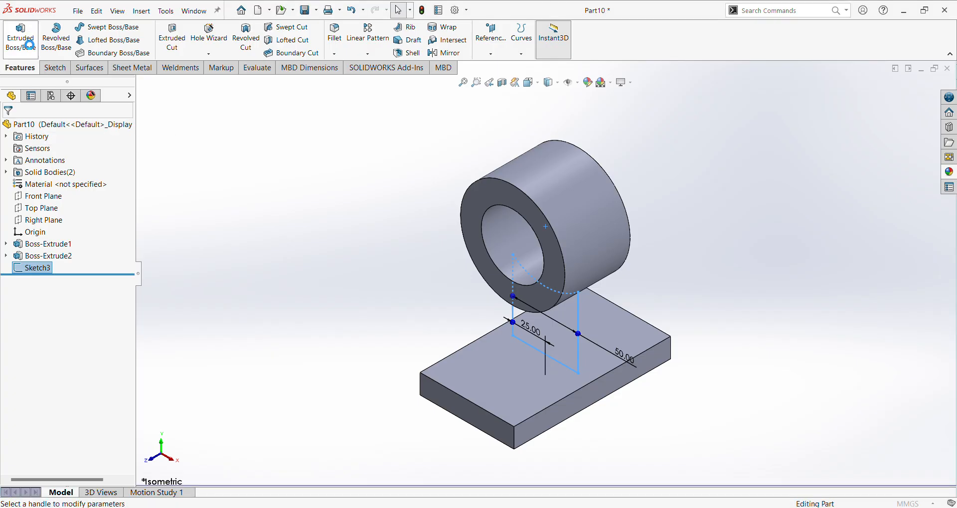
pyautogui.click(73, 197)
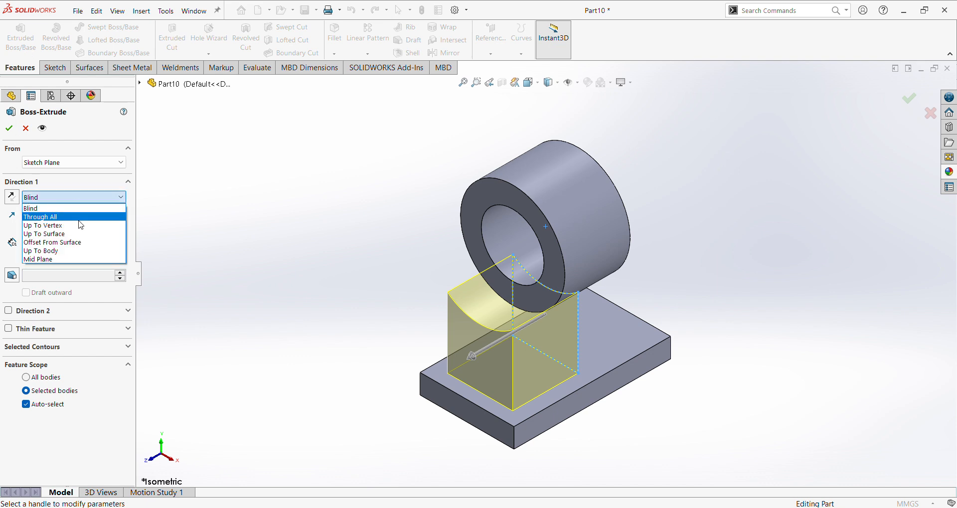
pyautogui.click(75, 259)
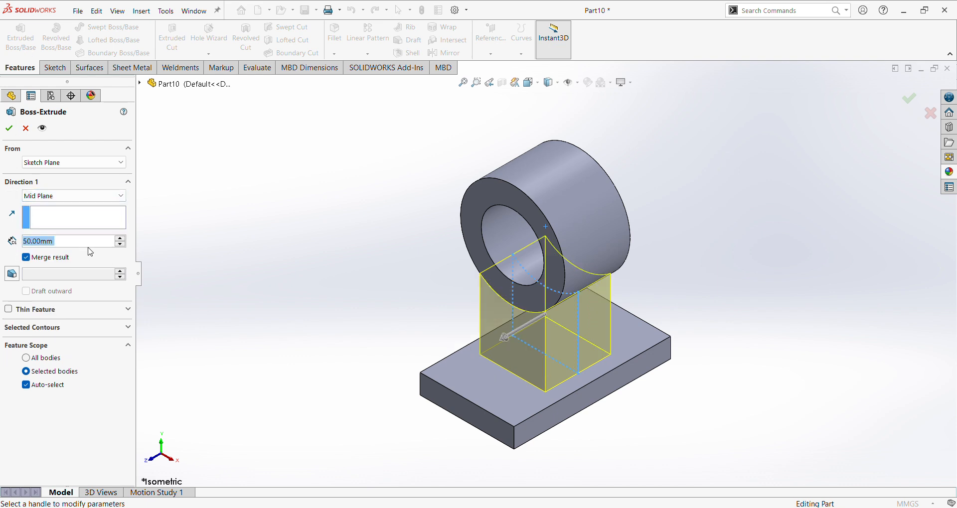
pyautogui.press('Return')
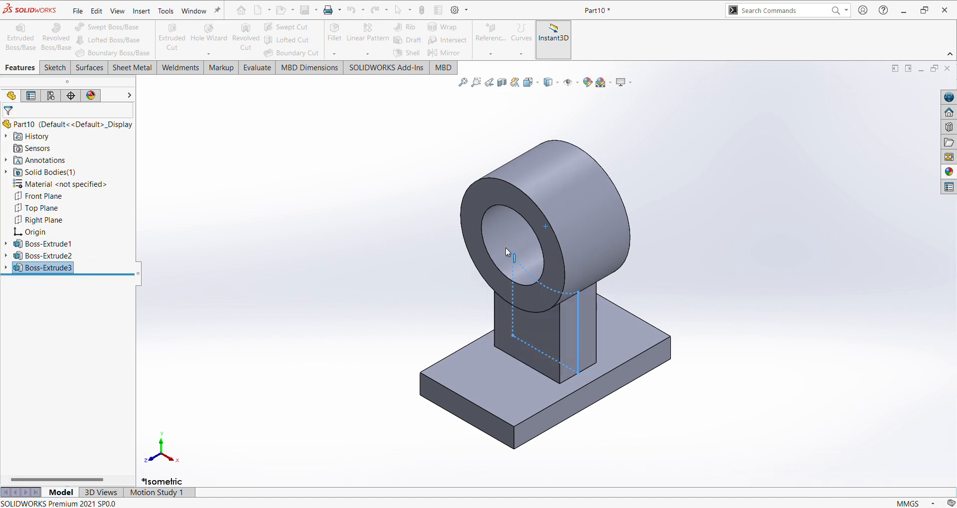
pyautogui.click(721, 261)
# Consult the upper lug dimensions in the jk19.pdf drawing and open a new sketch on the Front Plane in SOLIDWORKS
pyautogui.hotkey('alt', 'Tab')
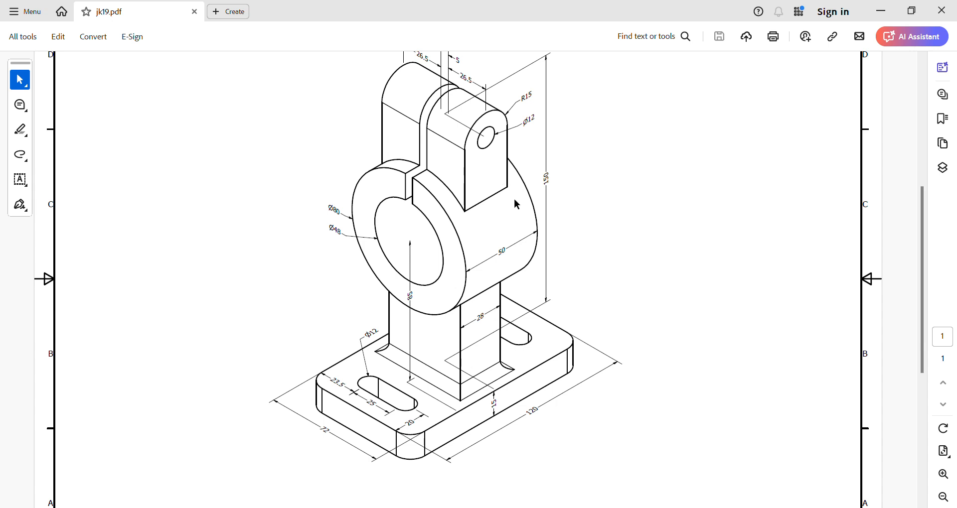
pyautogui.scroll(1, 526, 256)
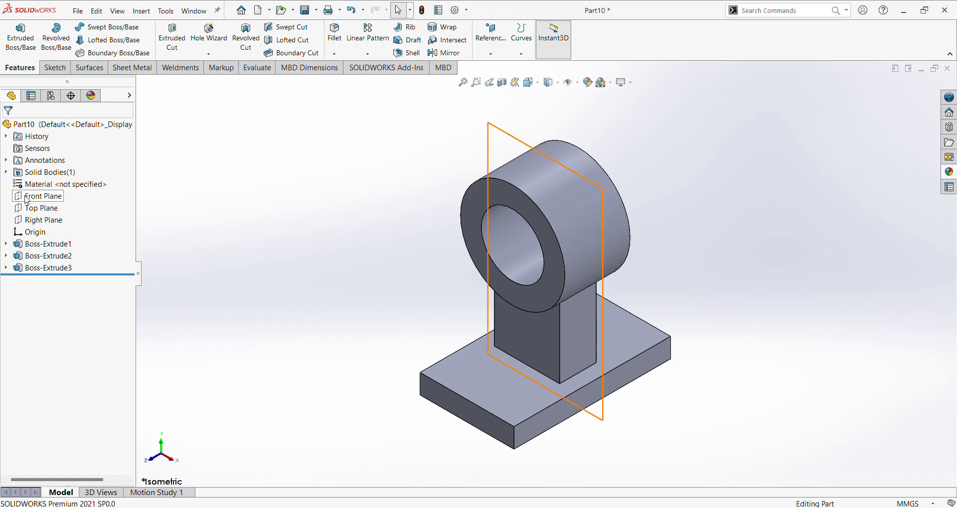
pyautogui.click(28, 197)
pyautogui.click(35, 181)
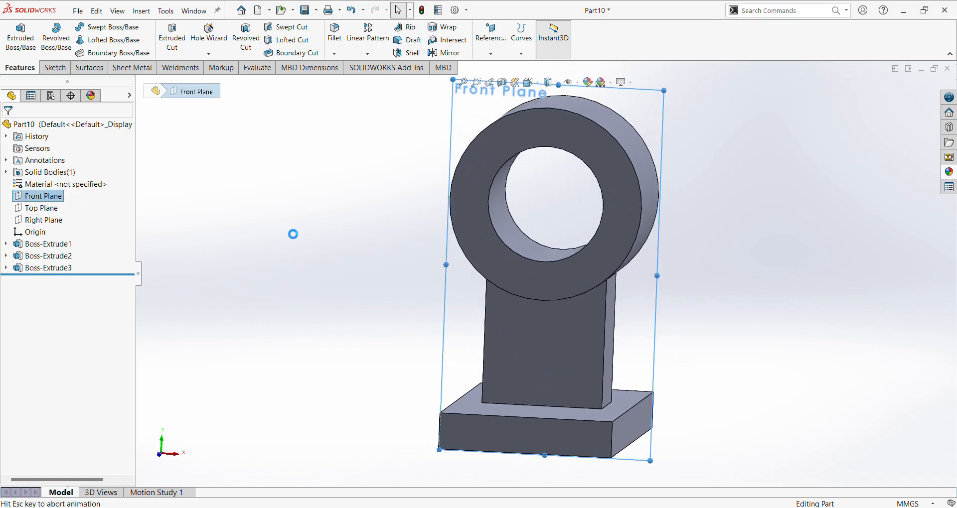
pyautogui.keyDown('ctrl'); pyautogui.moveTo(704, 339); pyautogui.dragTo(690, 412, button='middle'); pyautogui.keyUp('ctrl')
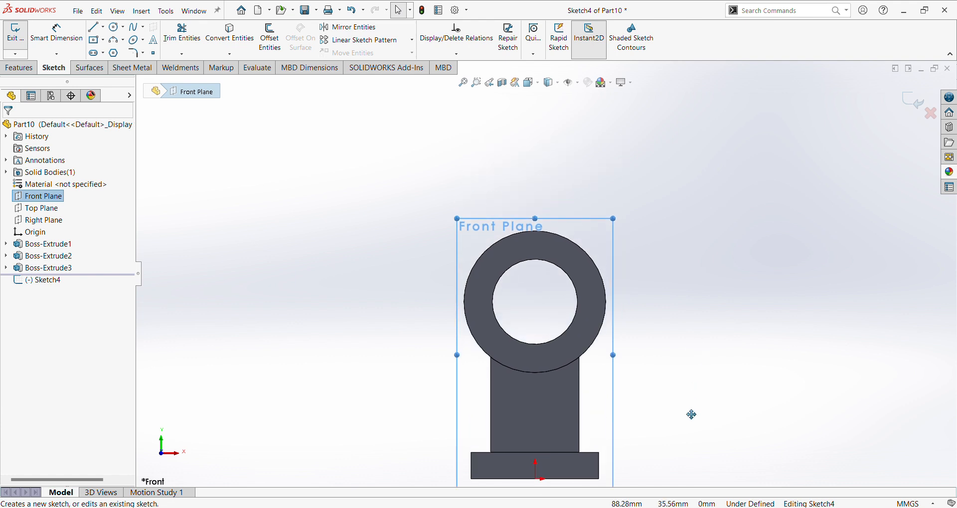
# Sketch a horizontal line about 56 mm long above the ring and a vertical line about 52 mm long from its right end down to the ring's outer edge
pyautogui.click(103, 42)
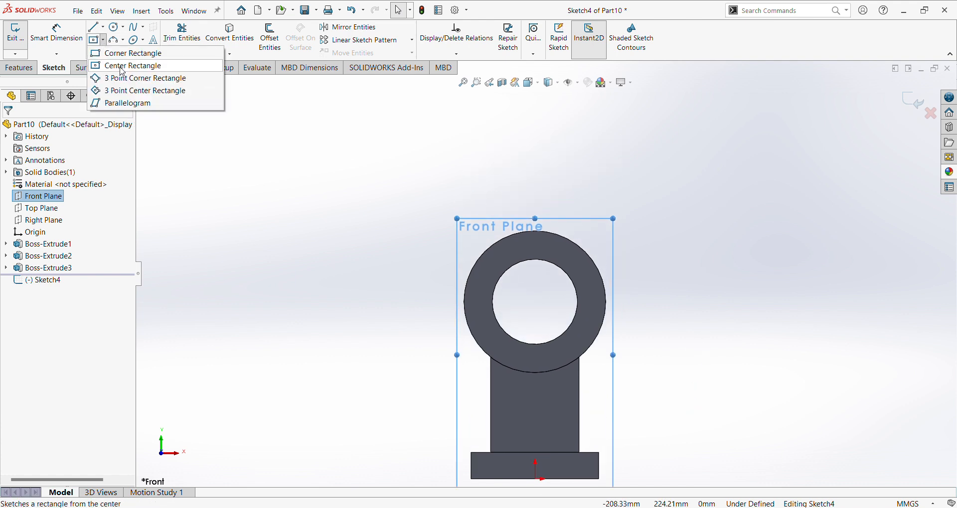
pyautogui.click(103, 26)
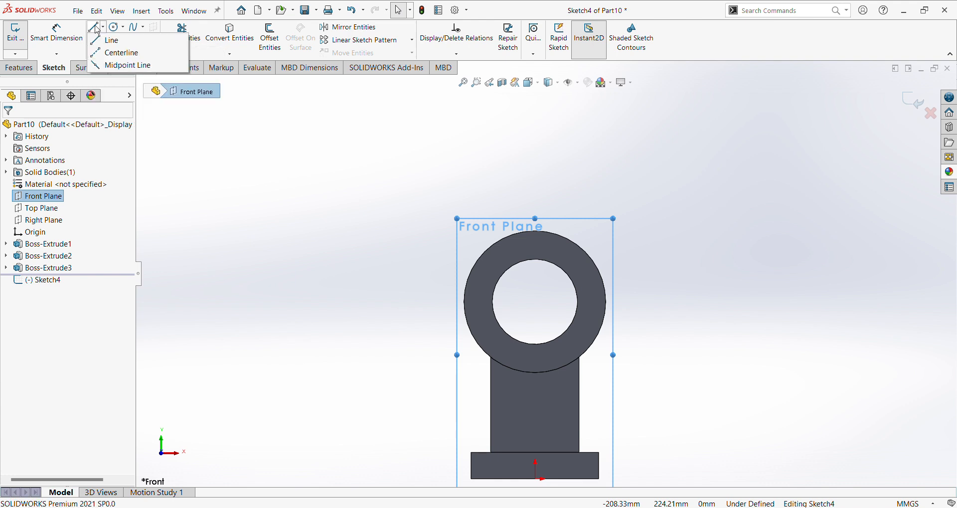
pyautogui.click(113, 40)
pyautogui.click(483, 157)
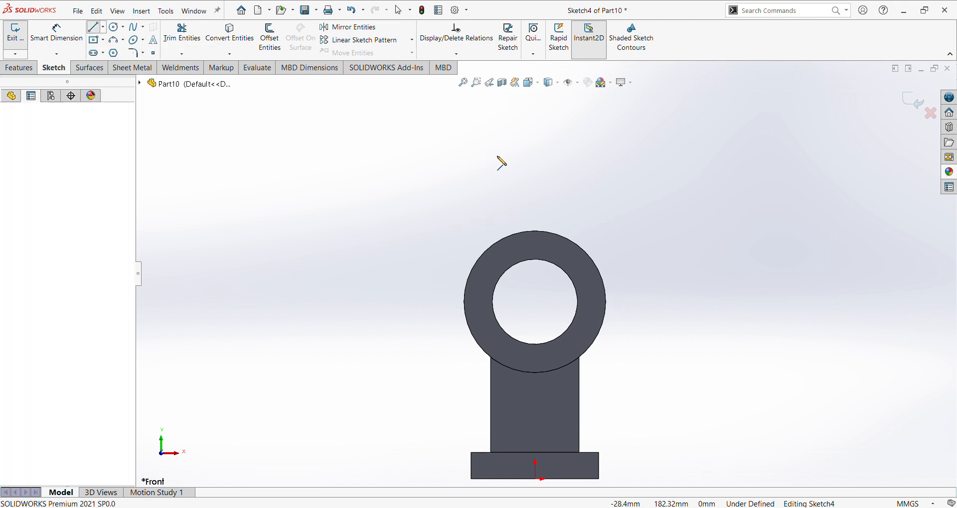
pyautogui.click(583, 250)
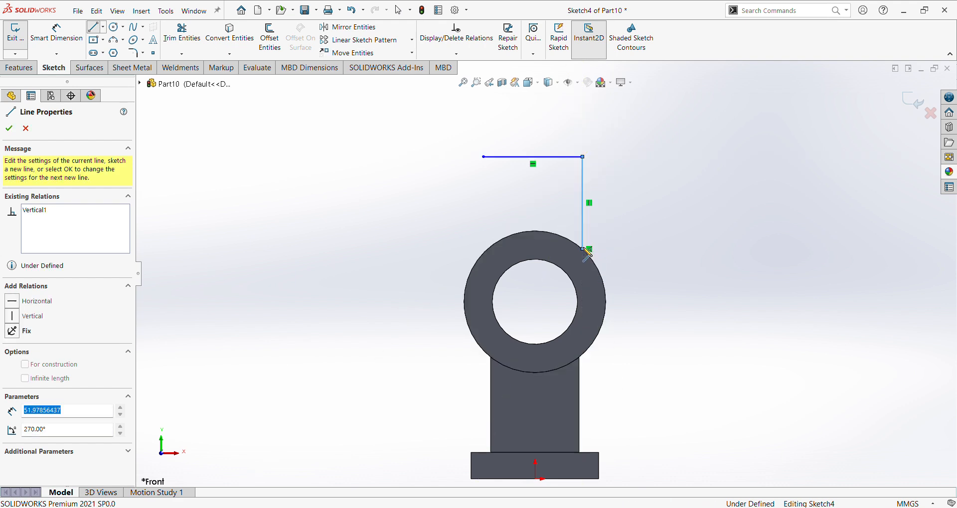
pyautogui.rightClick(630, 239)
pyautogui.click(644, 245)
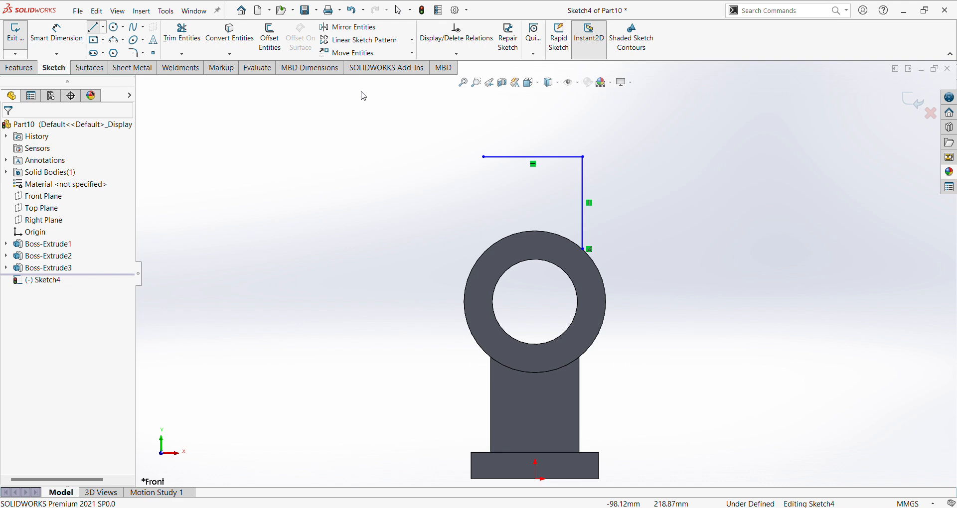
# Sketch a vertical line about 54 mm long from the horizontal line's left end down to the ring's outer edge
pyautogui.click(93, 27)
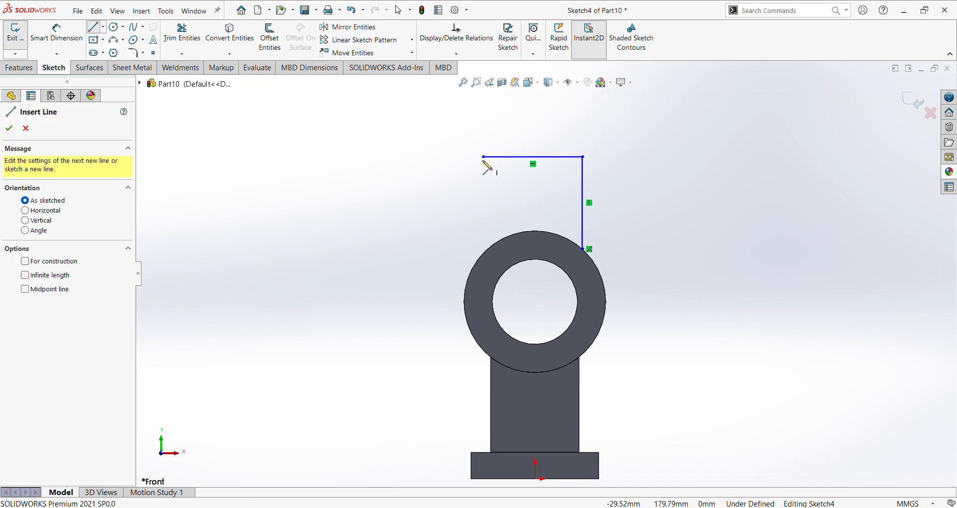
pyautogui.click(483, 156)
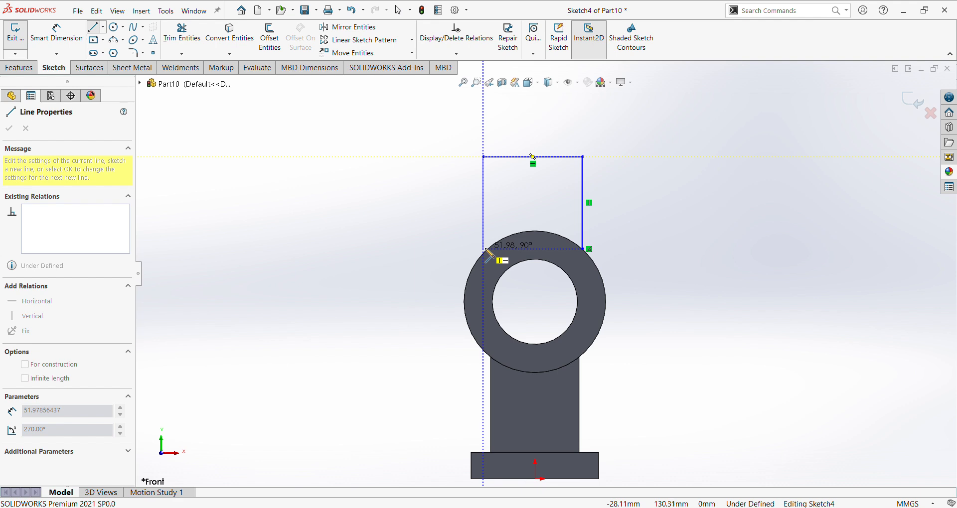
pyautogui.click(485, 254)
pyautogui.rightClick(369, 195)
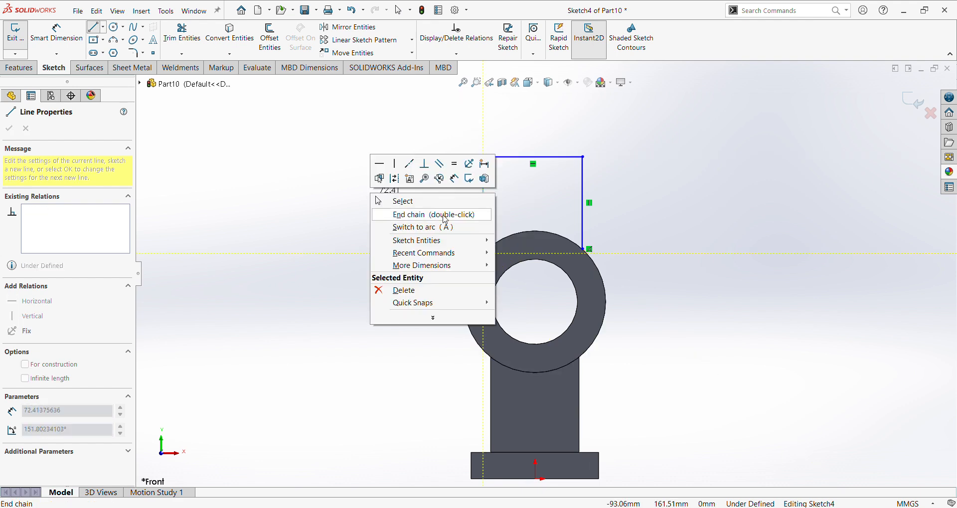
pyautogui.click(508, 174)
# Dimension the horizontal line above the ring as 58 mm
pyautogui.click(519, 158)
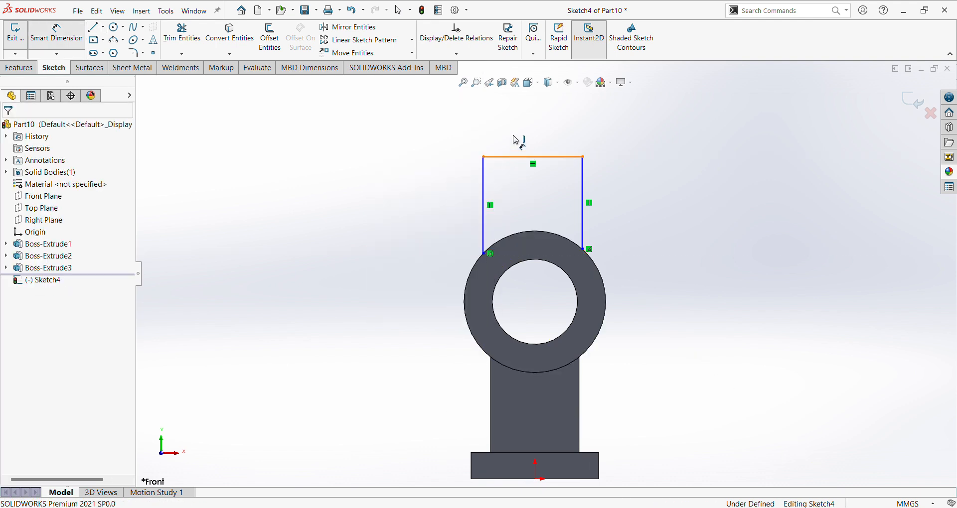
pyautogui.click(516, 127)
pyautogui.write('58')
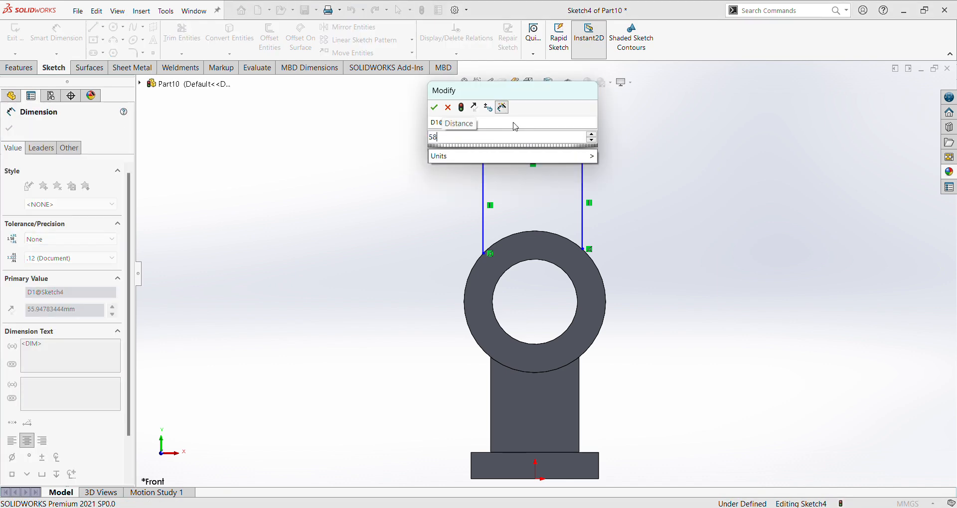
pyautogui.press('Return')
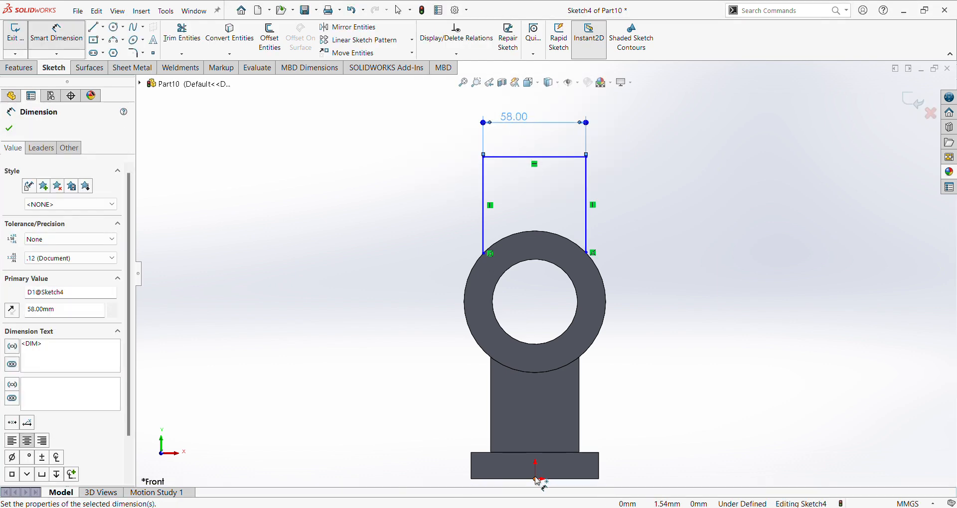
# Dimension the left vertical line of the lug profile 29 mm from the origin
pyautogui.click(536, 479)
pyautogui.click(483, 245)
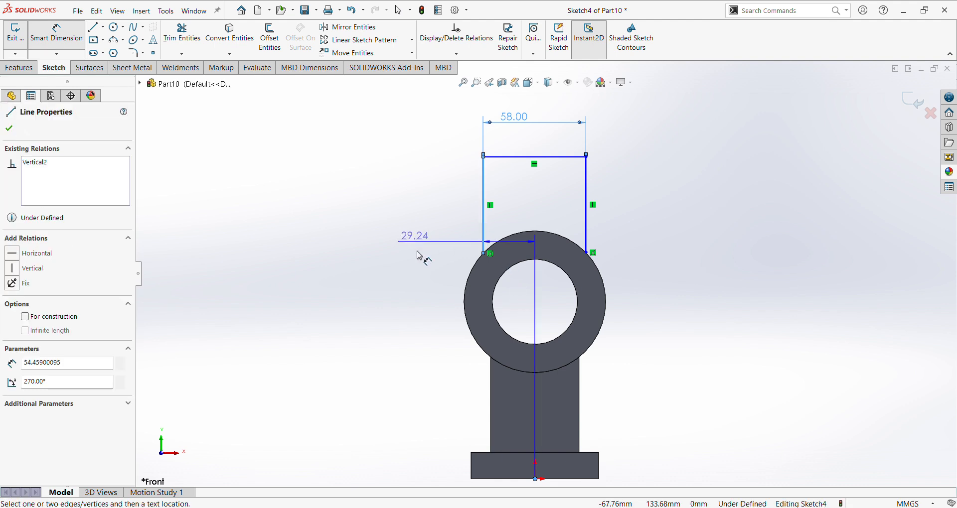
pyautogui.click(424, 228)
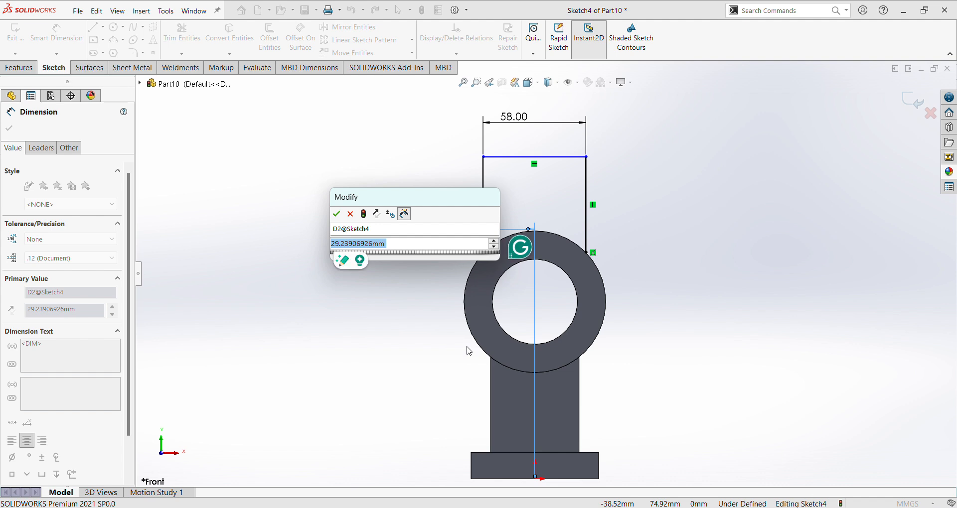
pyautogui.write('29')
pyautogui.press('Return')
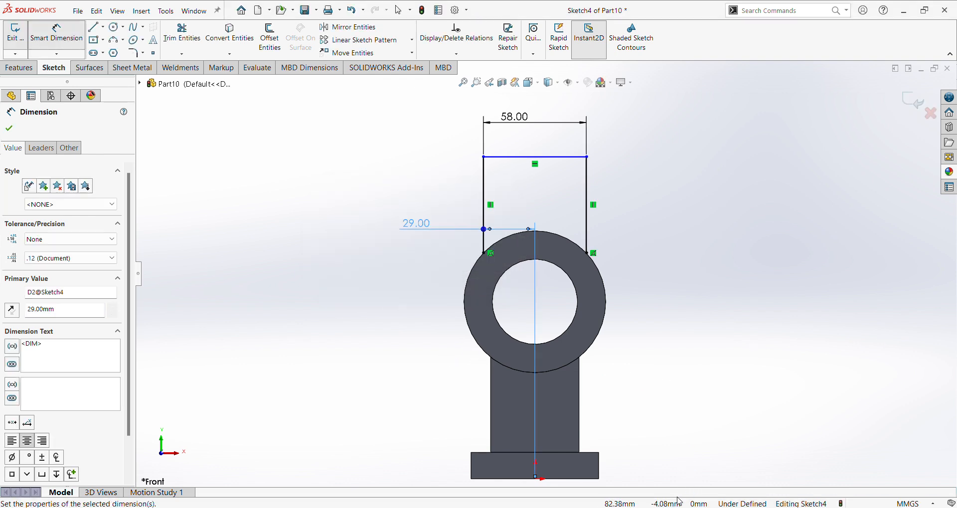
# Check the lug height in the jk19.pdf drawing and dimension the distance from the base plate's top edge to the profile's top line
pyautogui.hotkey('alt', 'Tab')
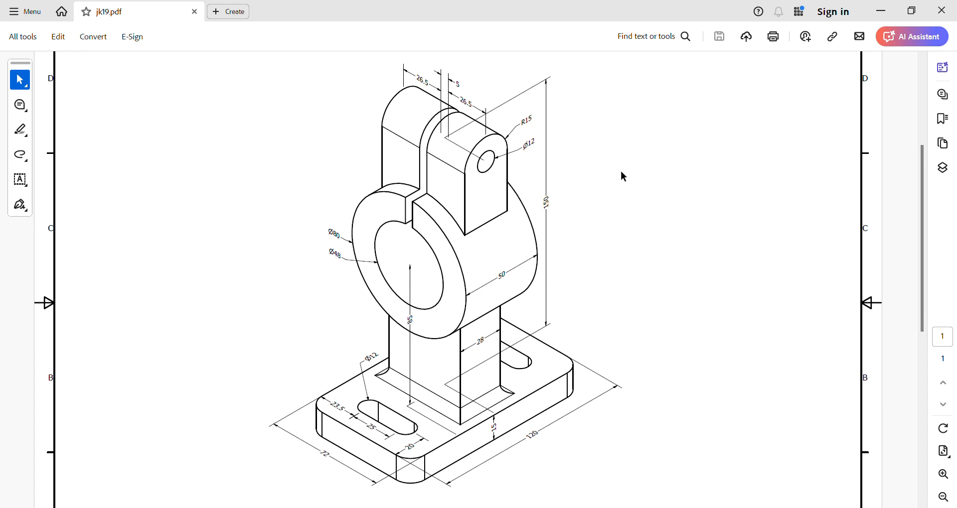
pyautogui.hotkey('alt', 'Tab')
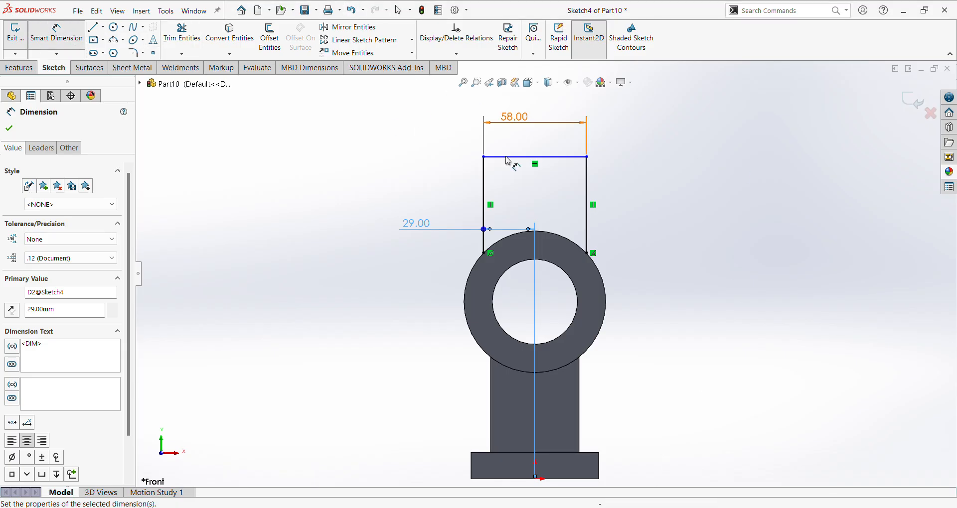
pyautogui.click(566, 157)
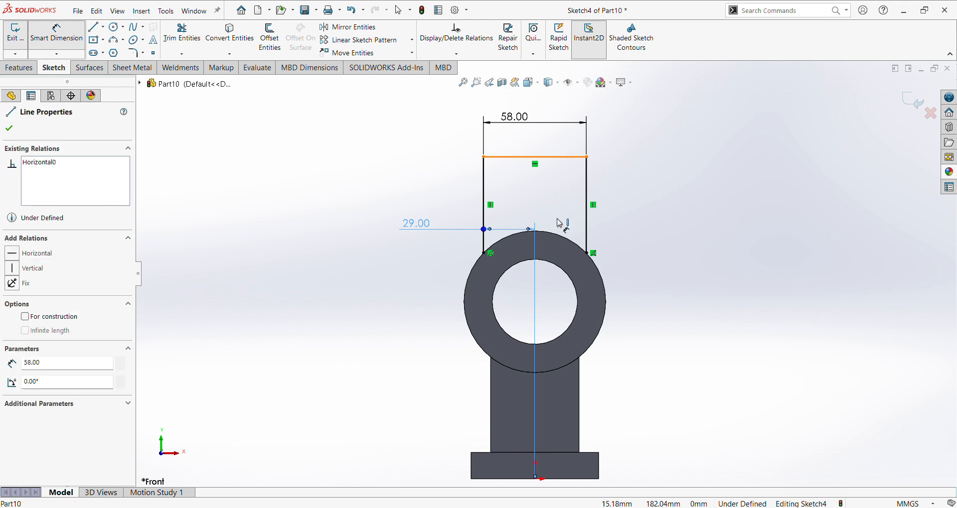
pyautogui.scroll(2, 548, 274)
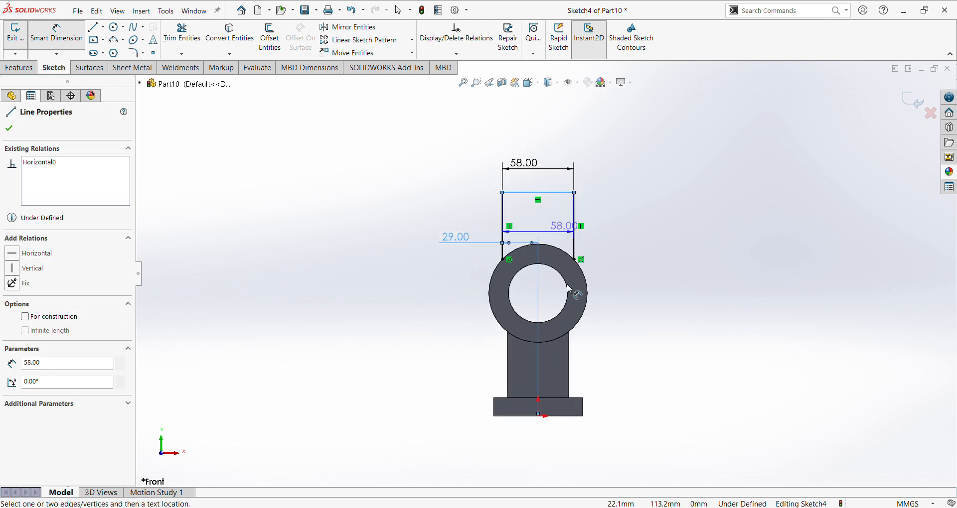
pyautogui.click(564, 399)
pyautogui.click(672, 299)
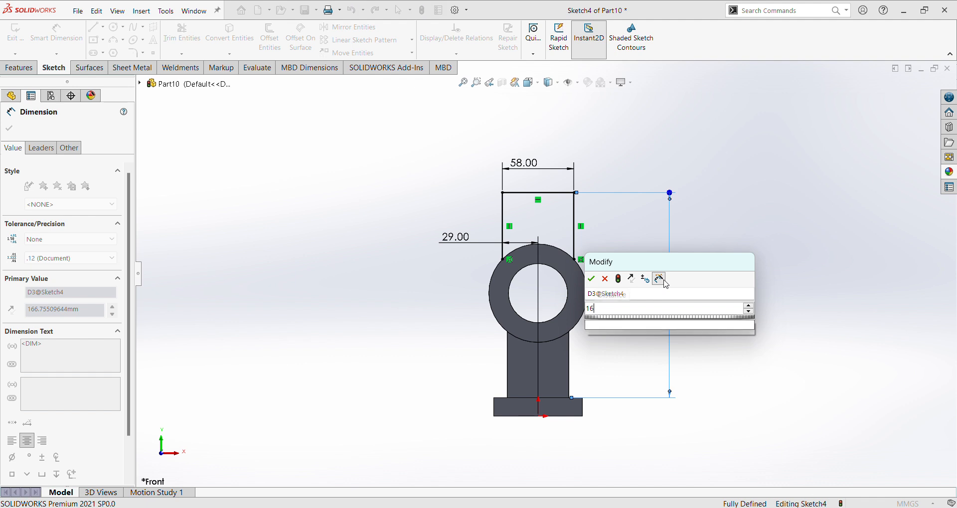
pyautogui.press('Return')
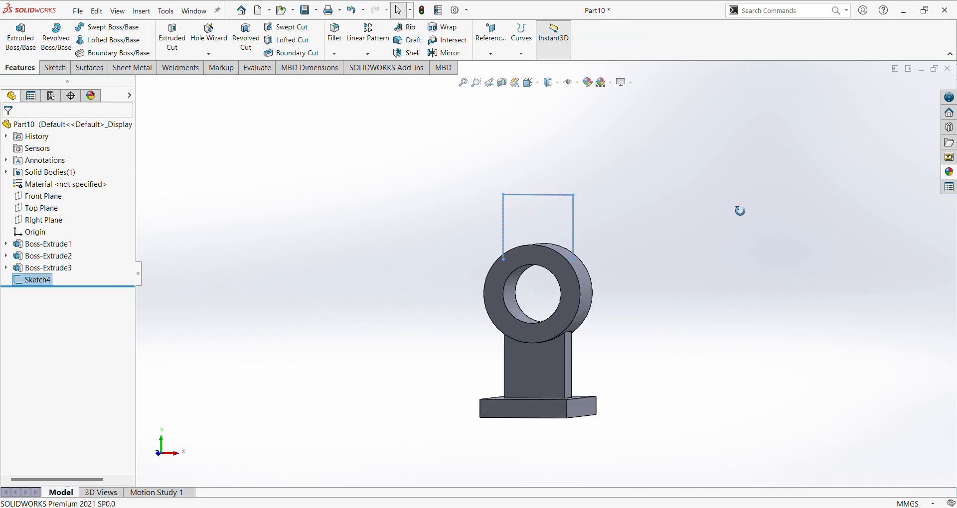
pyautogui.click(34, 39)
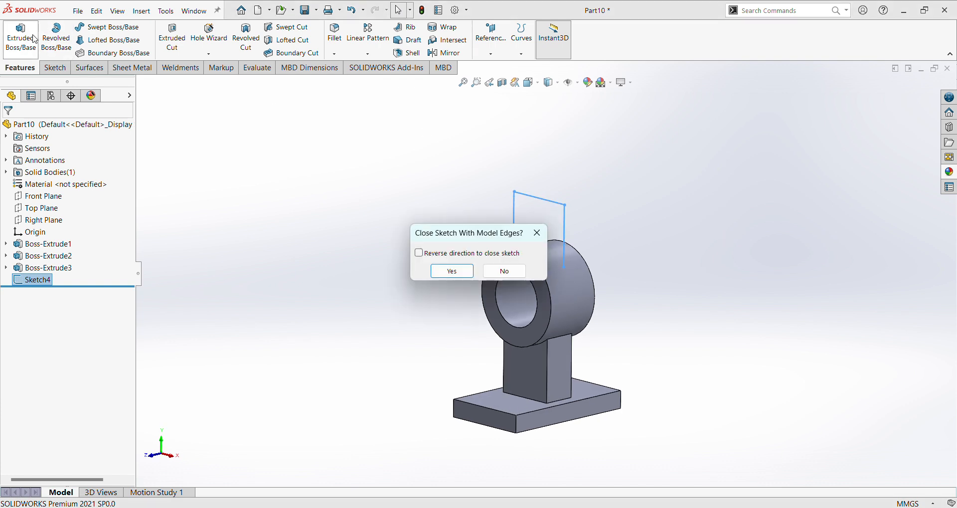
pyautogui.click(504, 271)
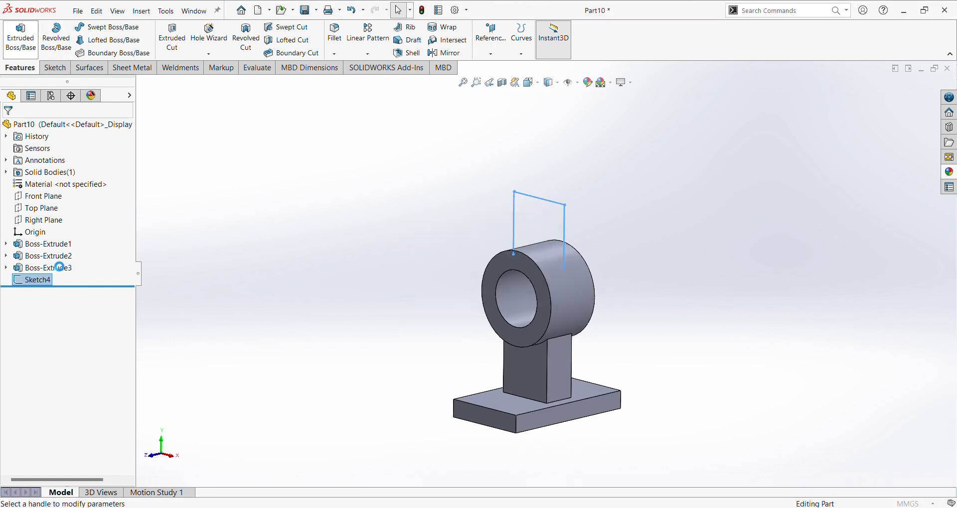
pyautogui.click(26, 128)
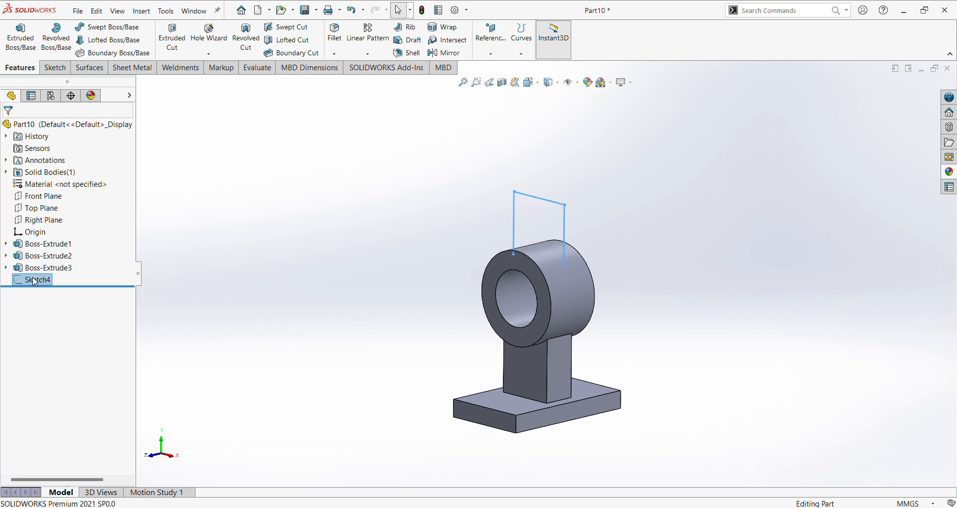
# Reopen the lug profile sketch, convert the ring's outer edge into it and trim away the part of the circle outside the profile
pyautogui.rightClick(35, 282)
pyautogui.click(46, 258)
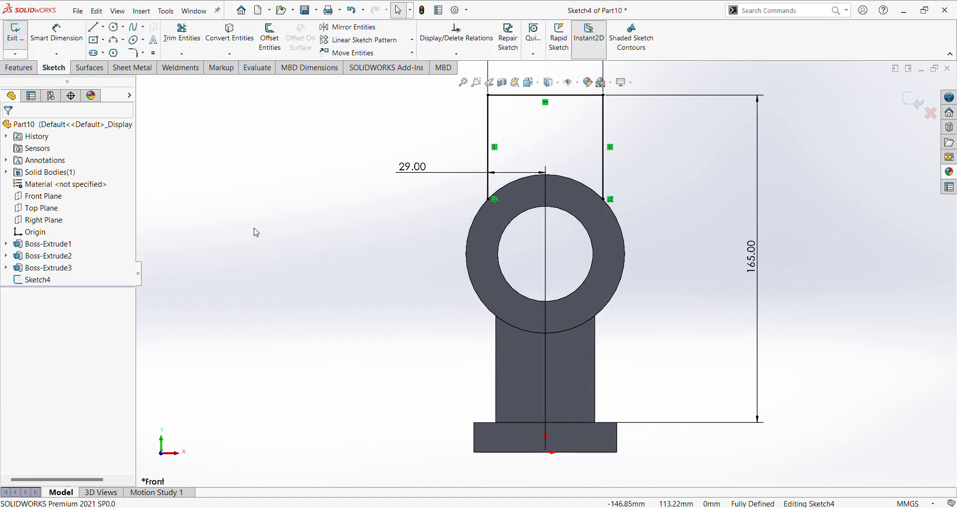
pyautogui.click(230, 31)
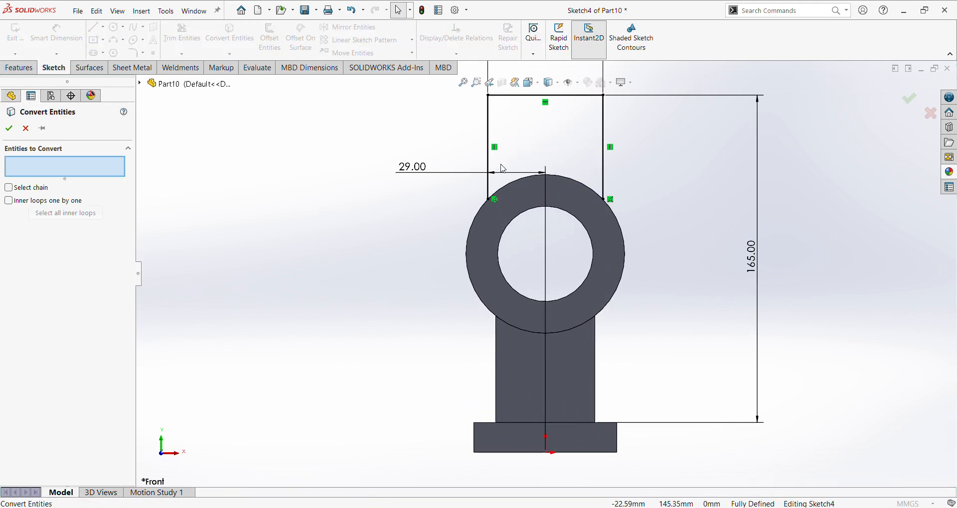
pyautogui.click(513, 182)
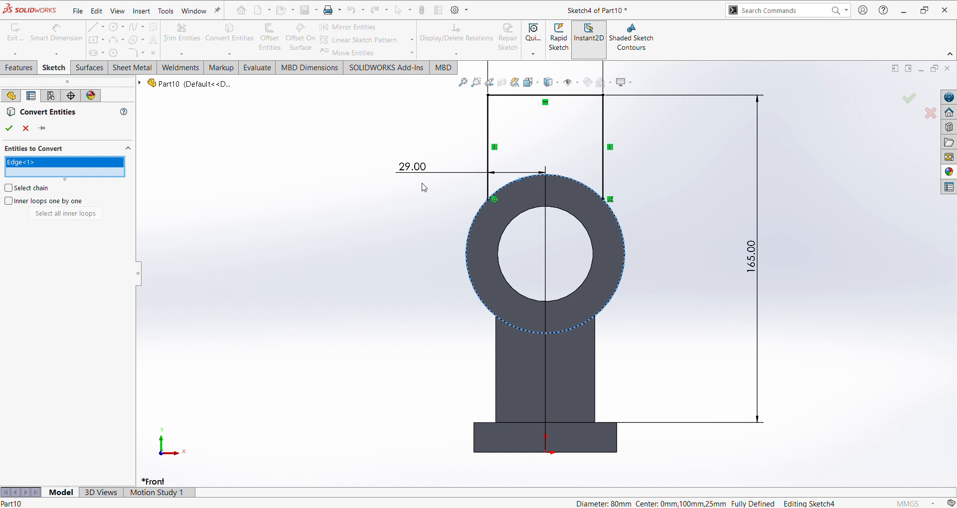
pyautogui.click(9, 128)
pyautogui.click(181, 35)
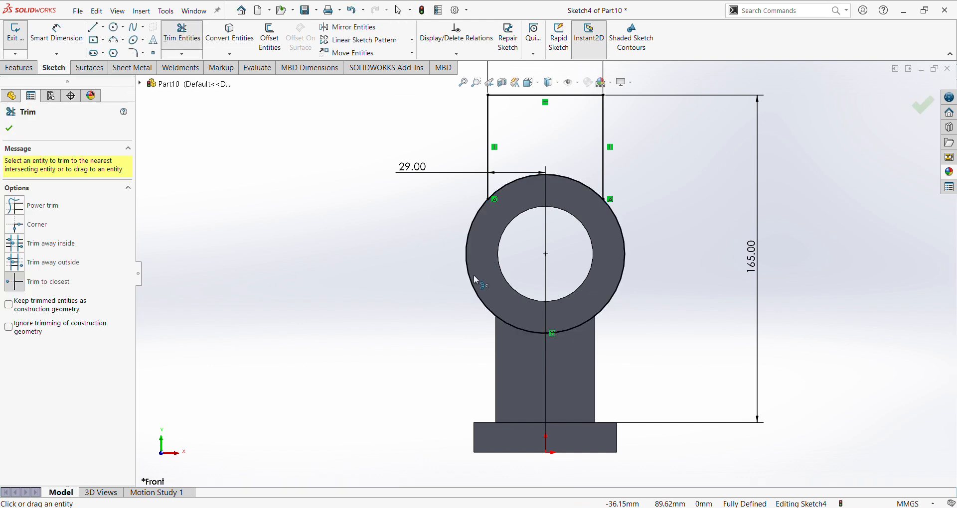
pyautogui.click(9, 129)
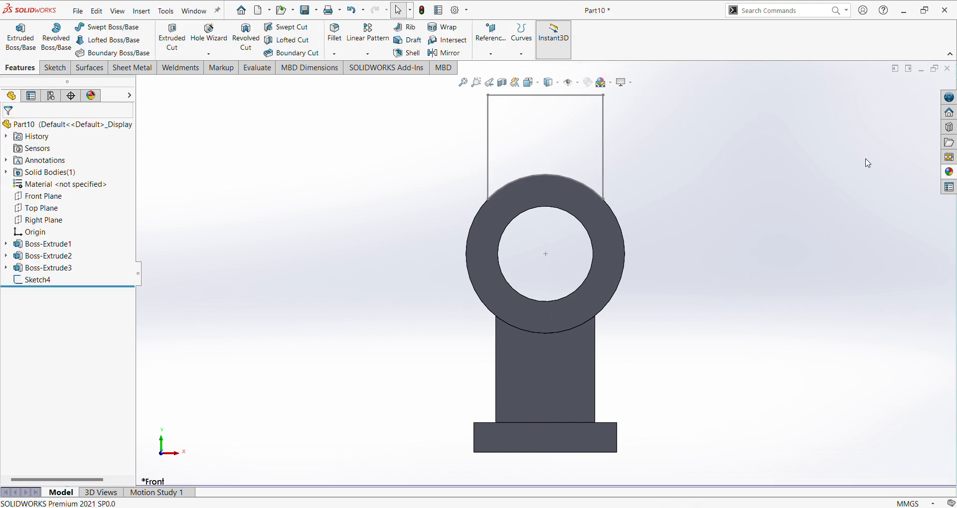
# Extrude the closed lug profile 30 mm with the Mid Plane end condition, merged with the ring
pyautogui.moveTo(854, 164); pyautogui.dragTo(763, 179, button='middle')
pyautogui.click(49, 282)
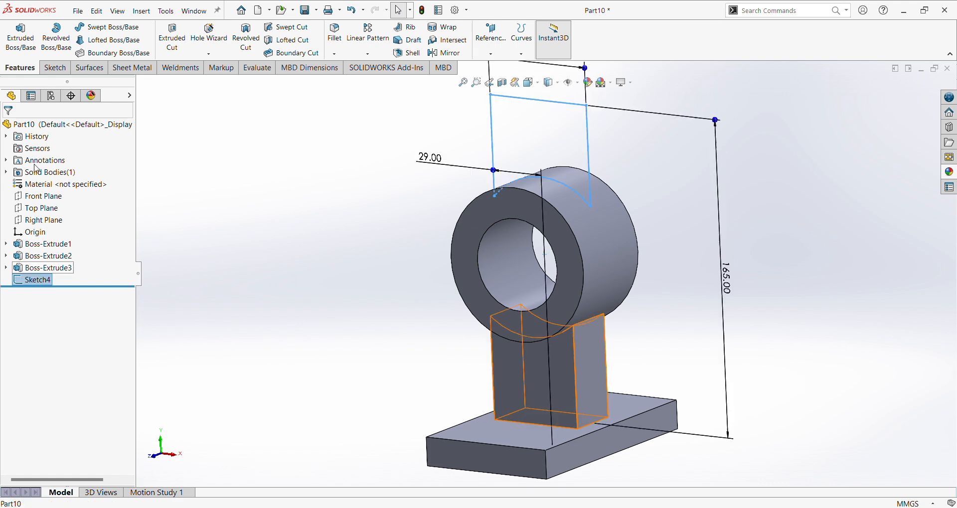
pyautogui.click(20, 34)
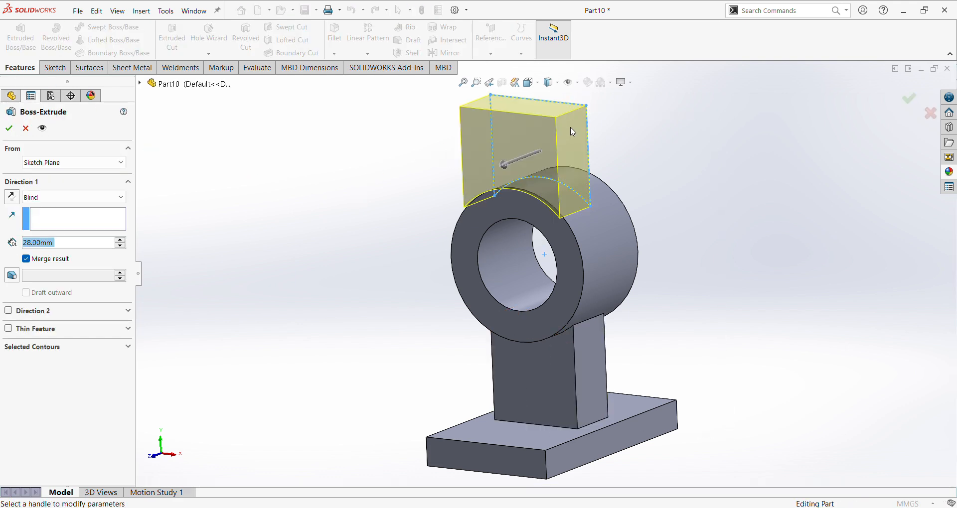
pyautogui.click(98, 198)
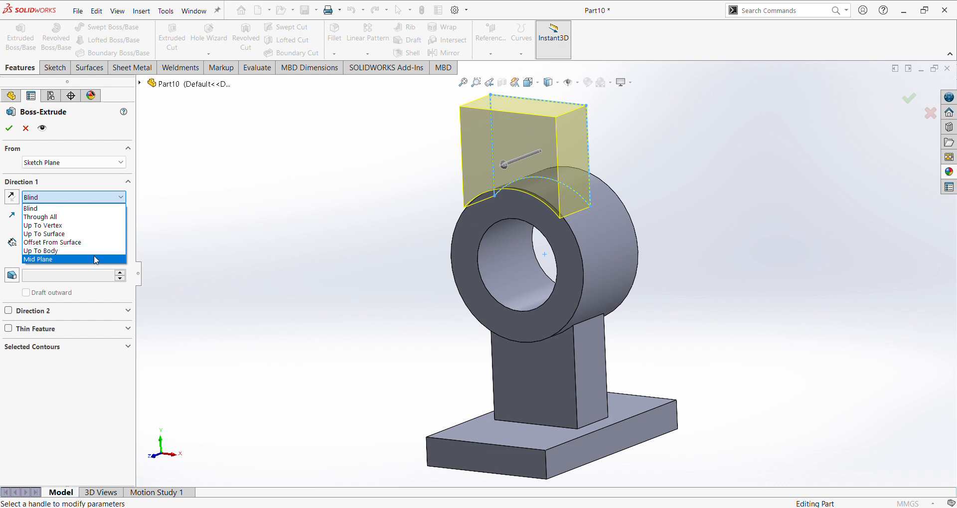
pyautogui.click(102, 256)
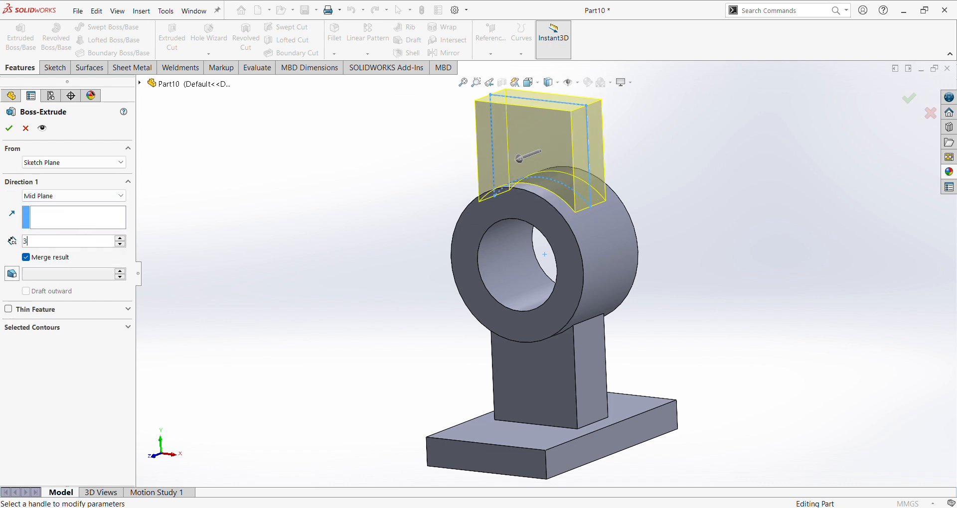
pyautogui.write('3')
pyautogui.press('Return')
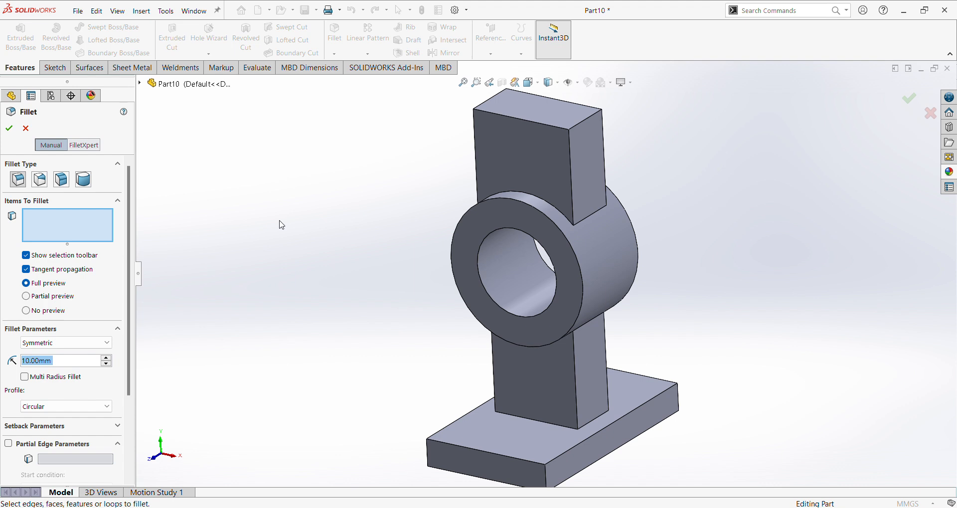
pyautogui.write('1')
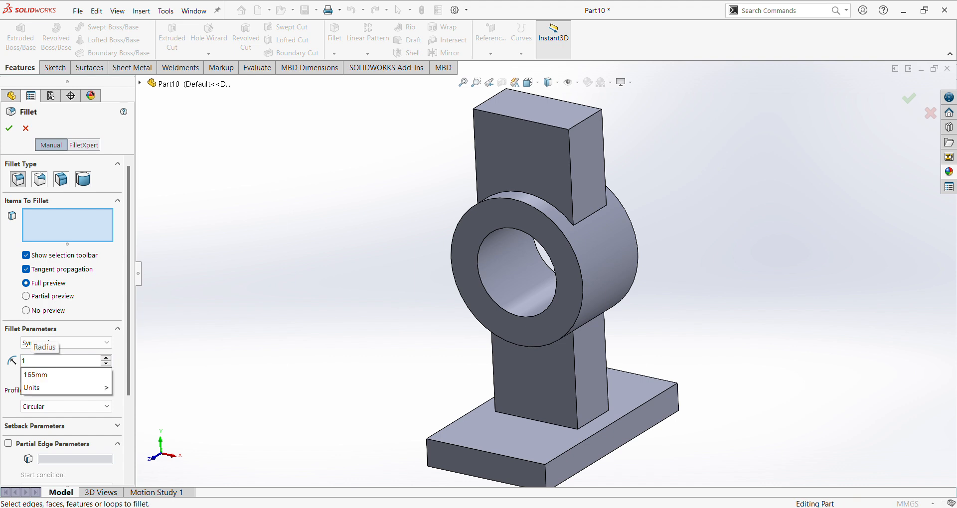
pyautogui.write('5')
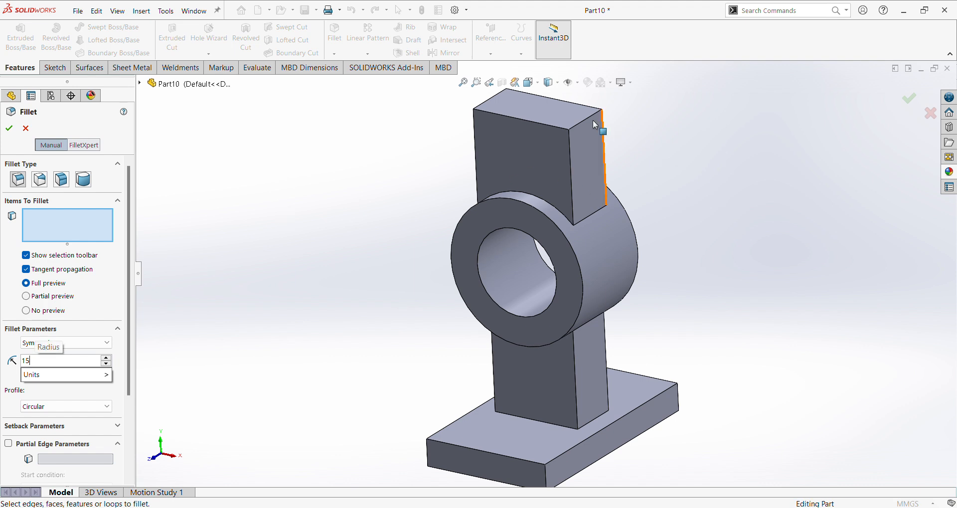
pyautogui.press('Return')
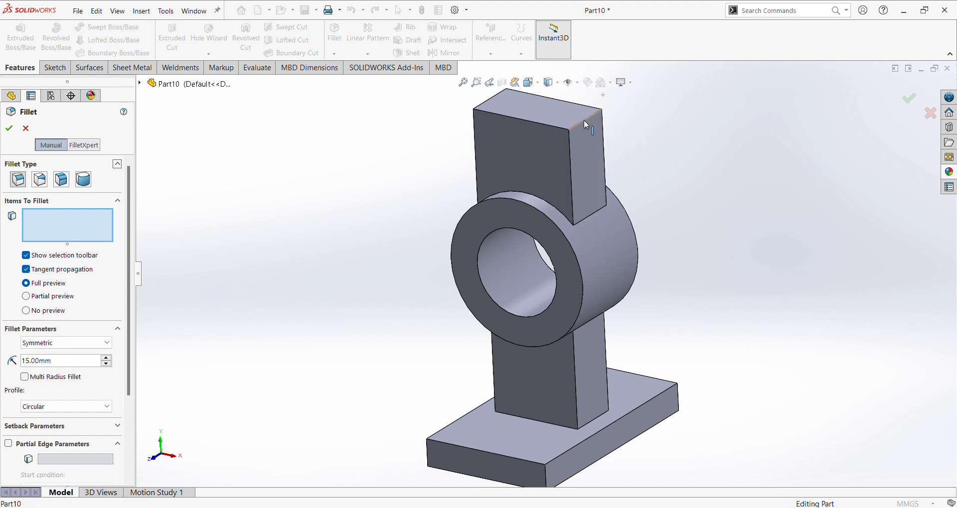
pyautogui.click(585, 124)
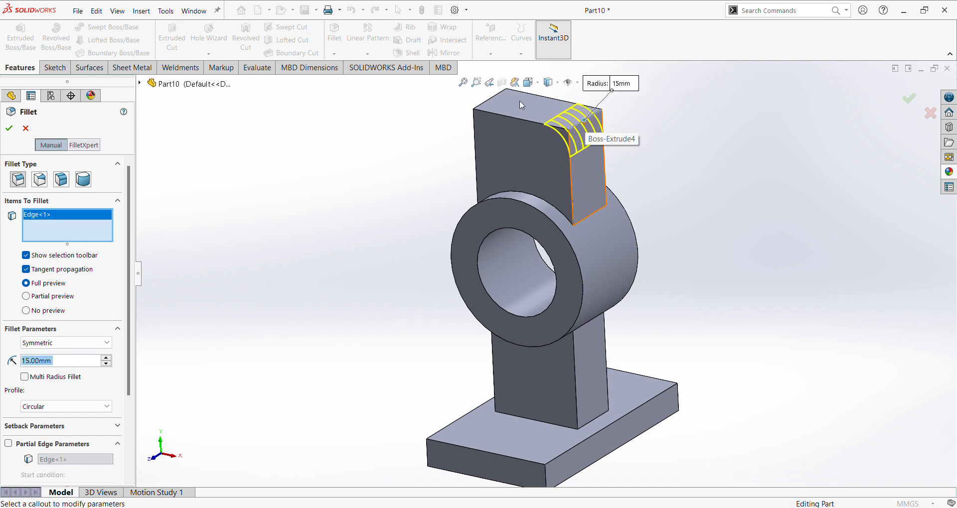
pyautogui.click(495, 104)
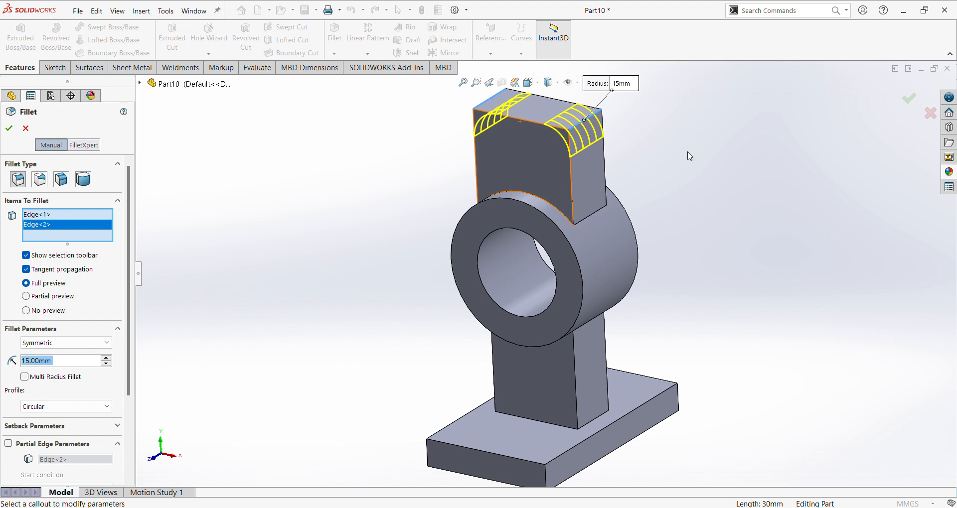
pyautogui.press('Escape')
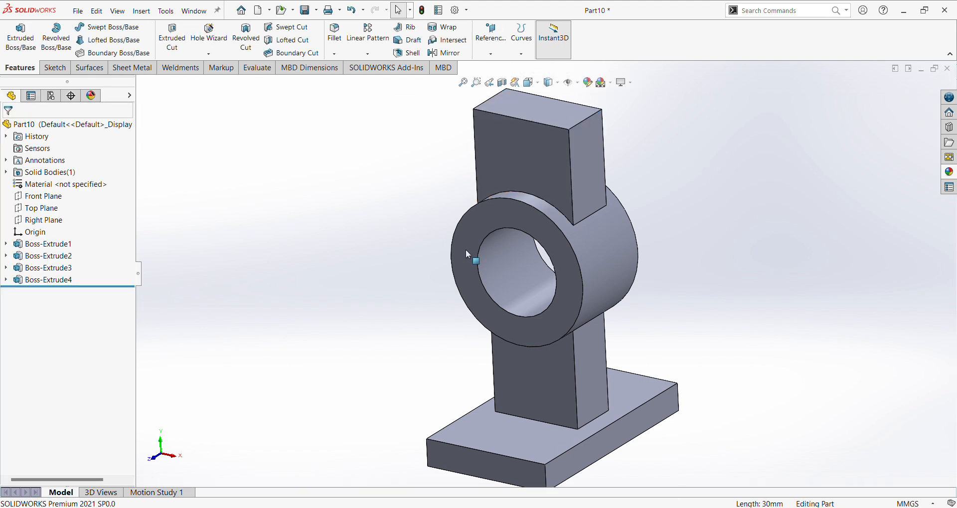
# Check the lug rounding in the jk19.pdf drawing and fillet the lug's two long top edges with a 15 mm radius
pyautogui.hotkey('alt', 'Tab')
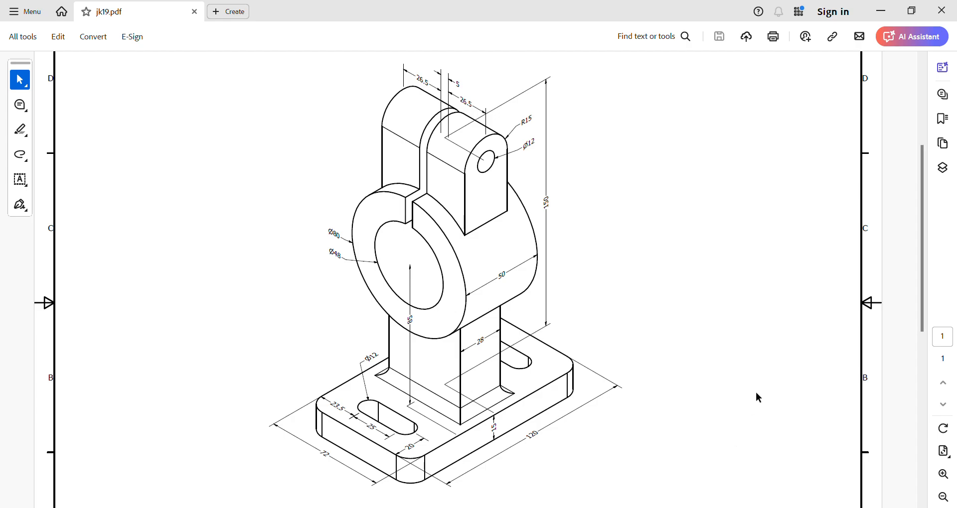
pyautogui.hotkey('alt', 'Tab')
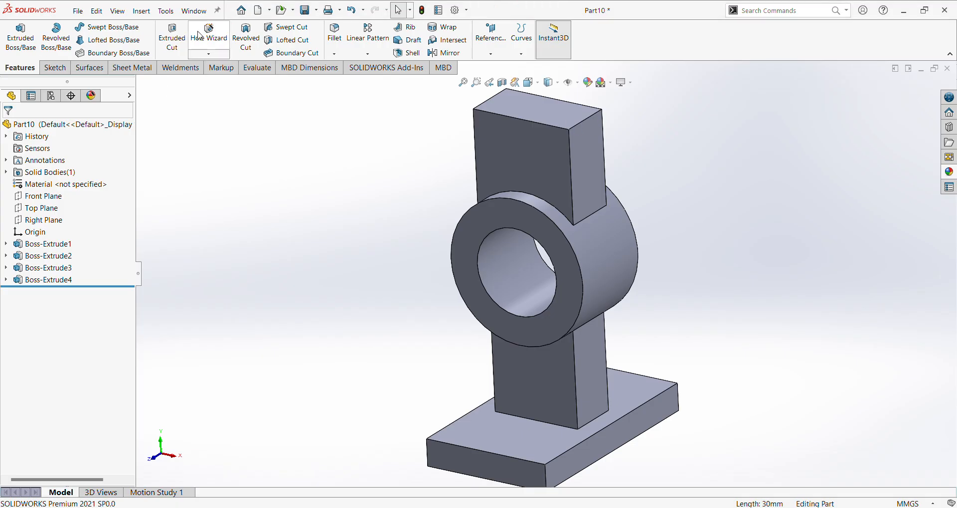
pyautogui.click(339, 33)
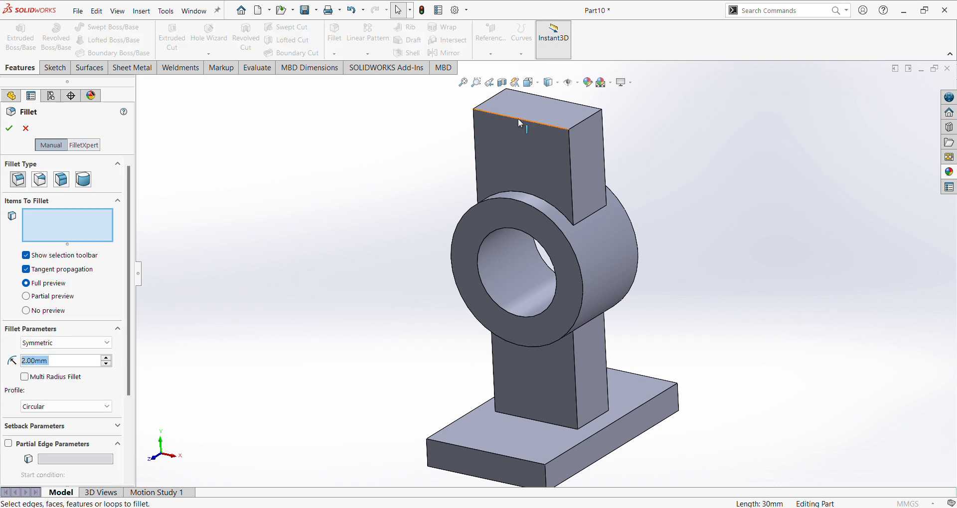
pyautogui.write('15')
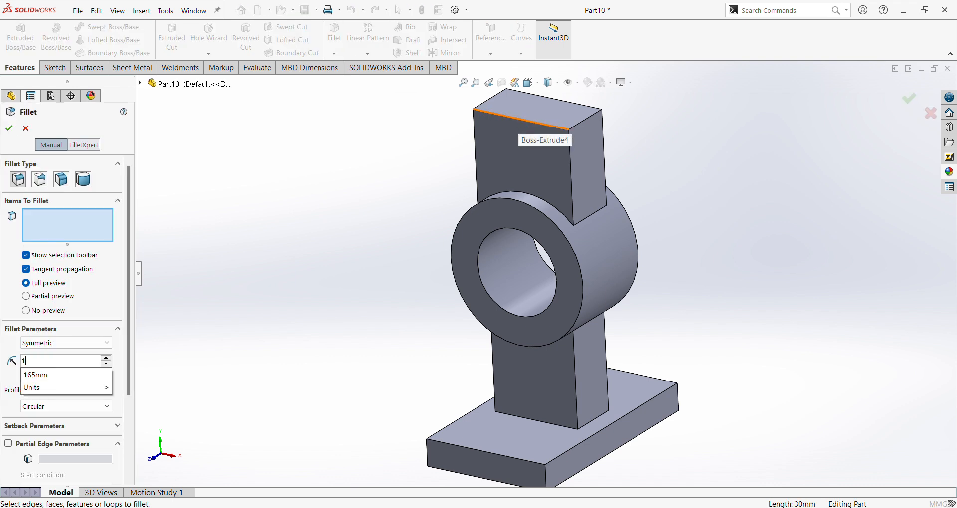
pyautogui.click(536, 124)
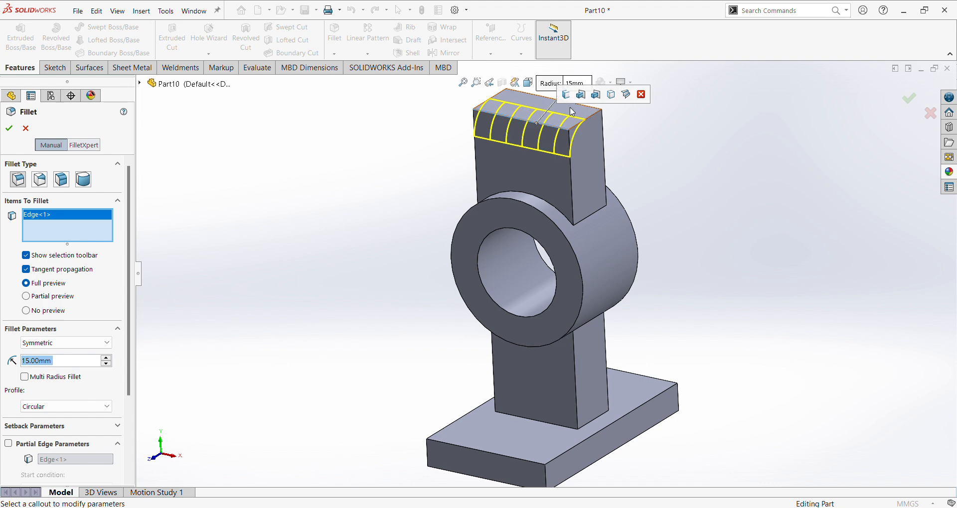
pyautogui.click(584, 109)
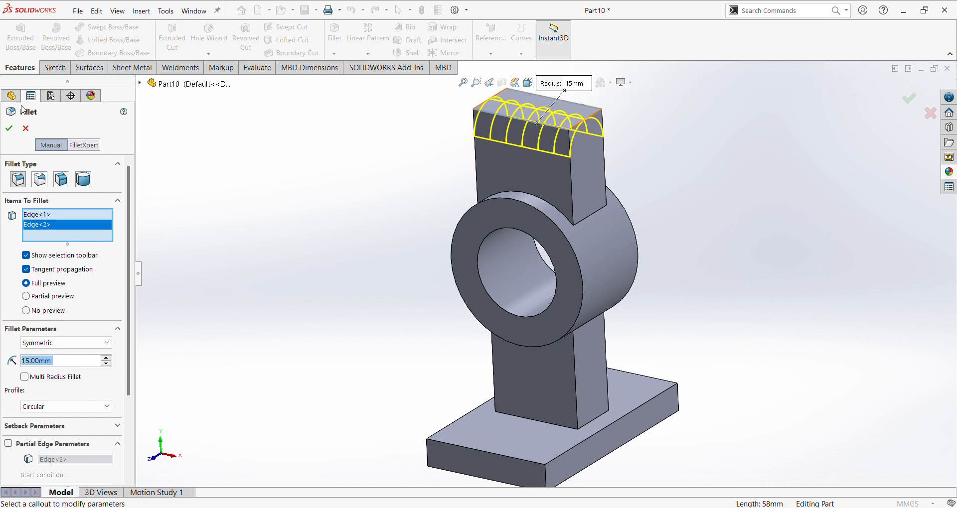
pyautogui.click(8, 128)
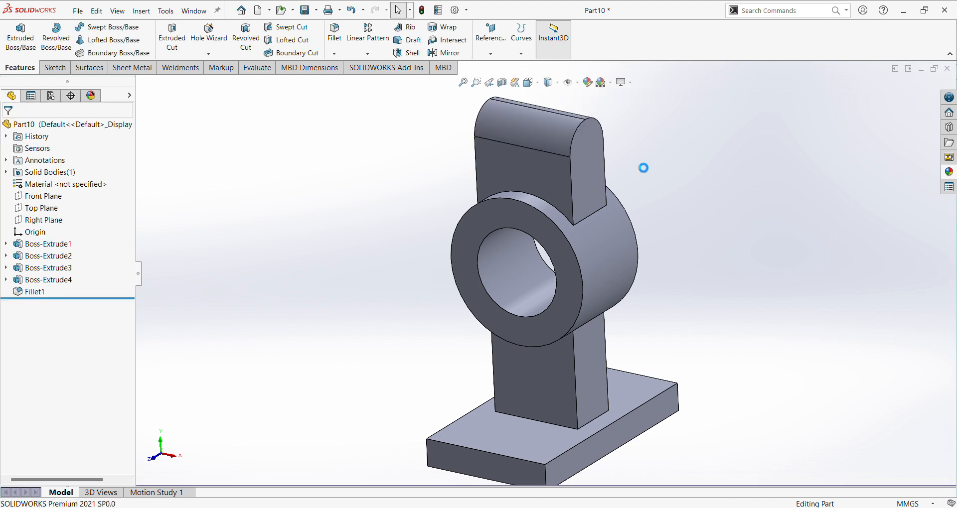
# Start a sketch on the lug's round-topped end face and check the hole size in the jk19.pdf drawing
pyautogui.click(590, 157)
pyautogui.scroll(-3, 633, 171)
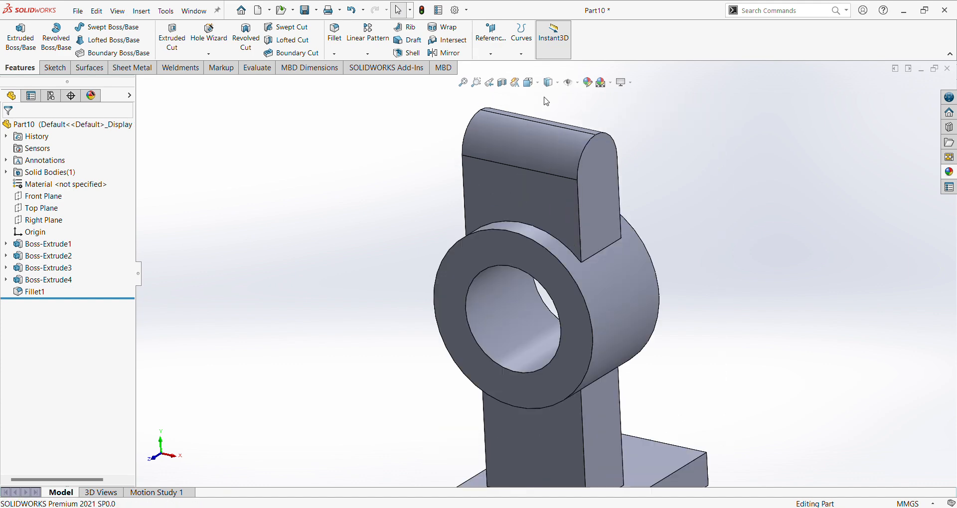
pyautogui.moveTo(632, 171); pyautogui.dragTo(621, 181, button='middle')
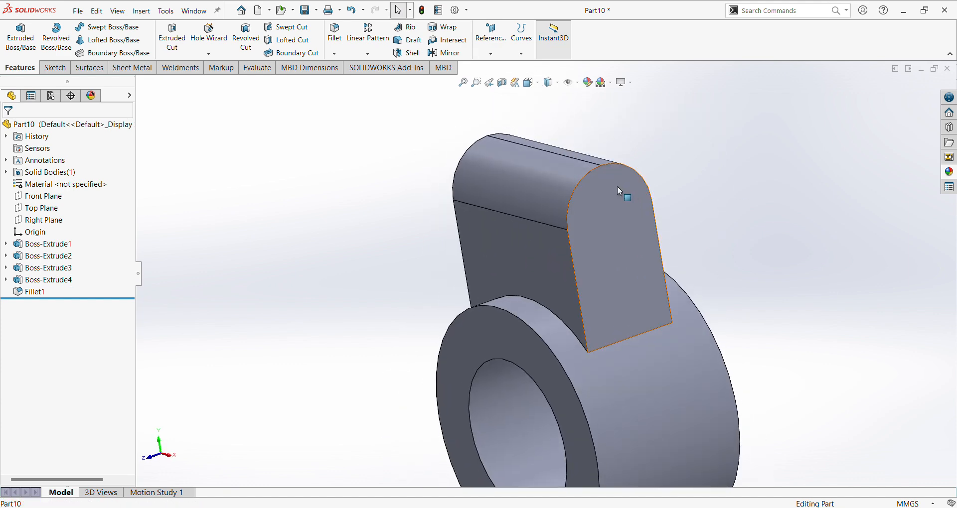
pyautogui.click(617, 186)
pyautogui.click(645, 158)
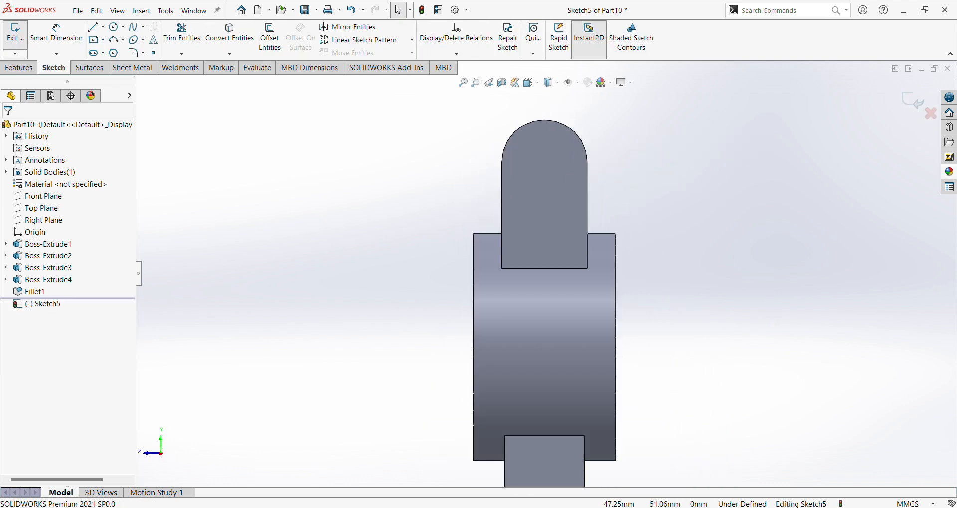
pyautogui.hotkey('alt', 'Tab')
pyautogui.hotkey('alt', 'Tab')
# Draw a circle about 13.6 mm in diameter on the end face, centred on the lug's rounded top
pyautogui.click(122, 28)
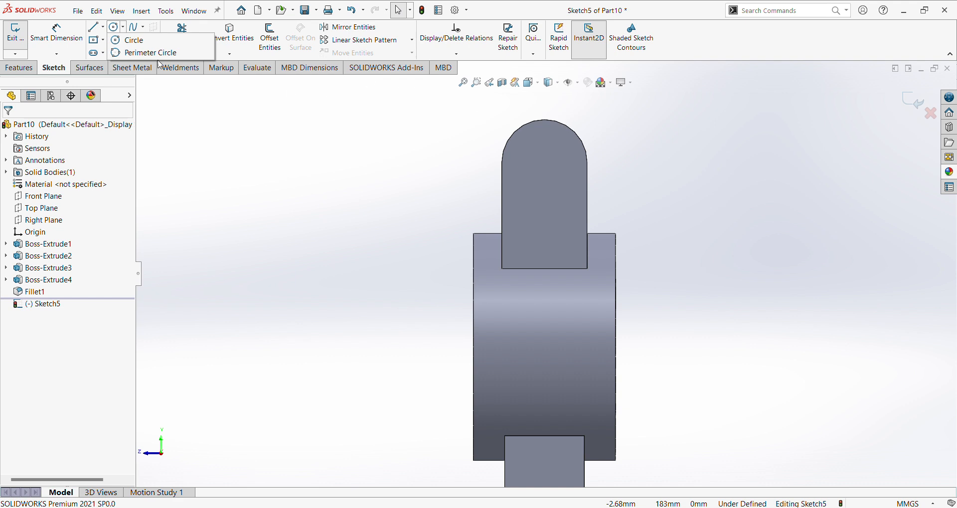
pyautogui.click(127, 41)
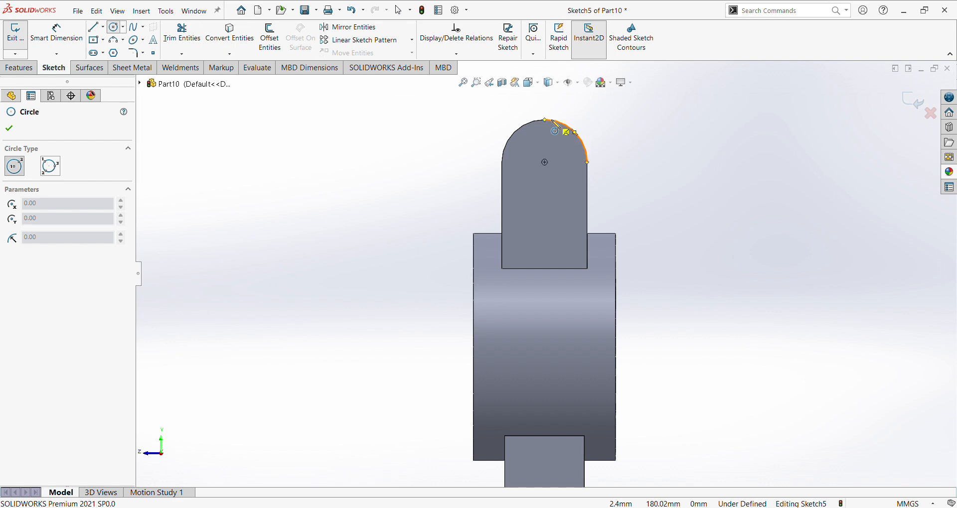
pyautogui.click(545, 163)
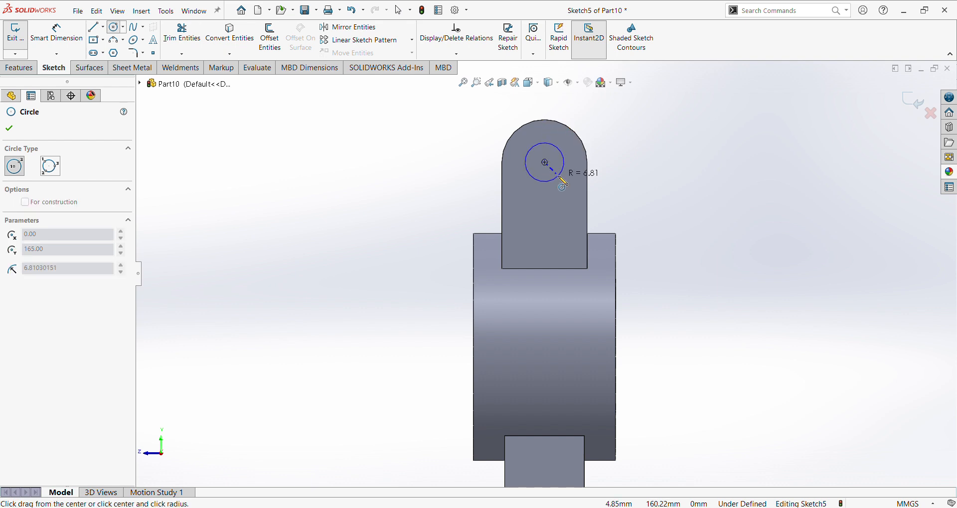
pyautogui.click(563, 169)
# Dimension the circle on the lug's end face with a diameter of 12 mm
pyautogui.rightClick(656, 170)
pyautogui.click(740, 154)
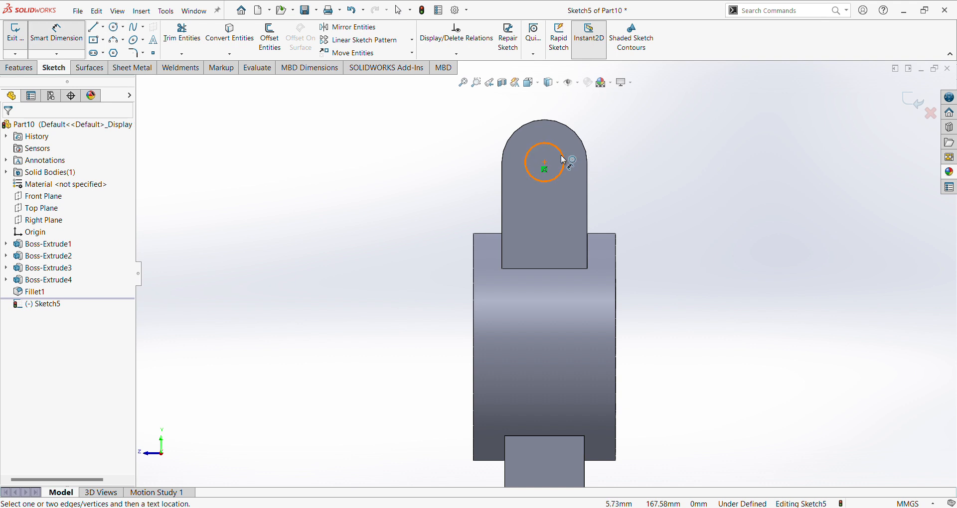
pyautogui.click(564, 160)
pyautogui.click(650, 161)
pyautogui.write('12')
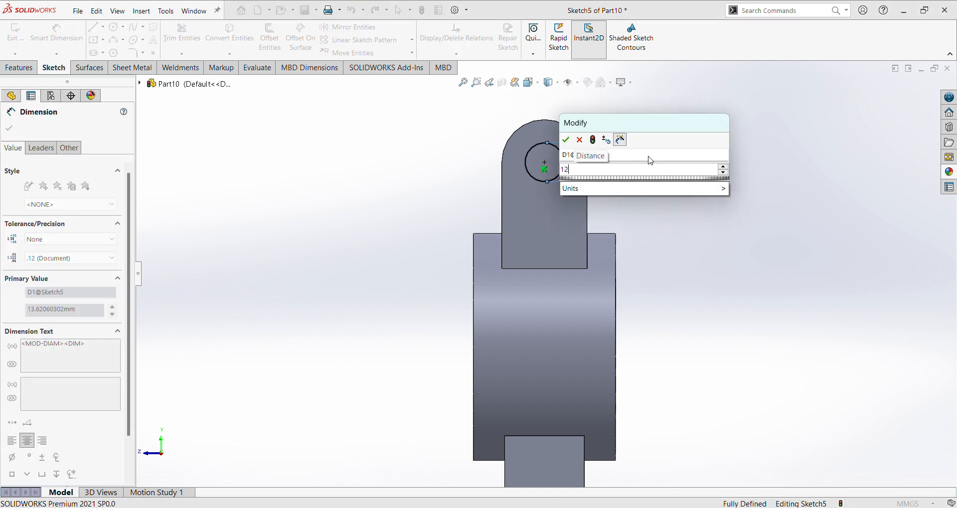
pyautogui.press('Return')
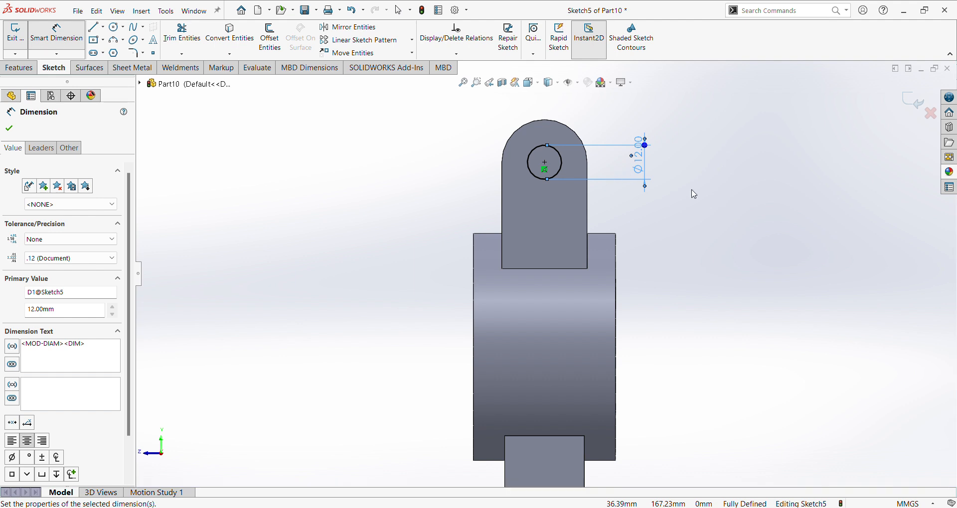
# Cut-extrude the 12 mm circle through the clamping lug with the Up To Next end condition
pyautogui.click(910, 102)
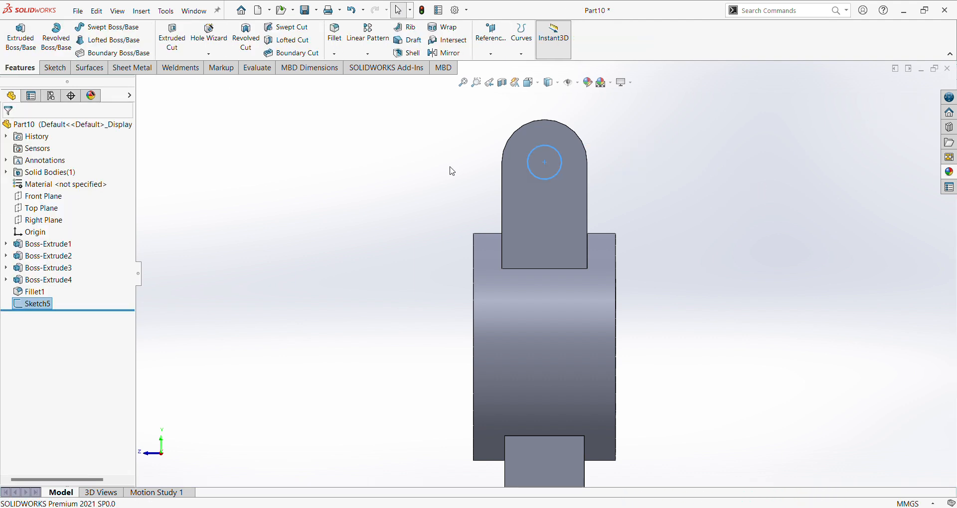
pyautogui.click(183, 41)
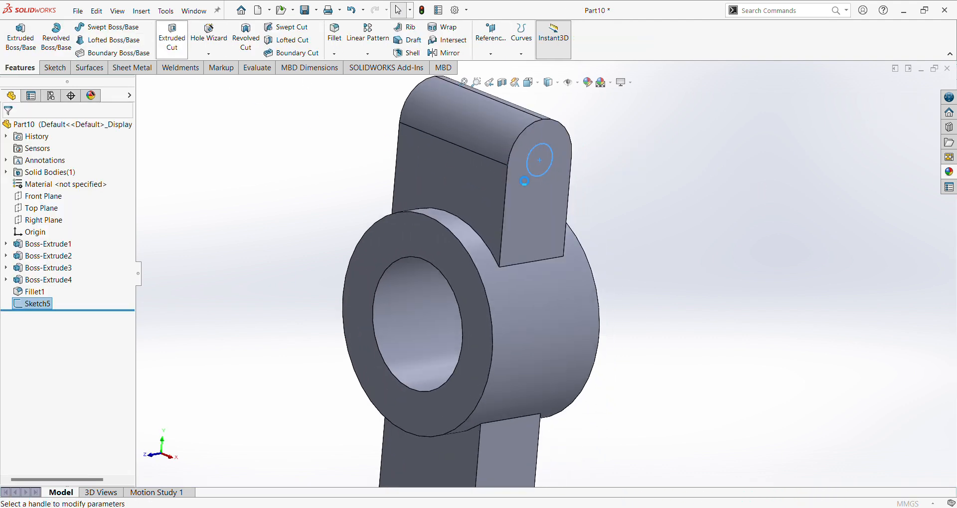
pyautogui.click(112, 197)
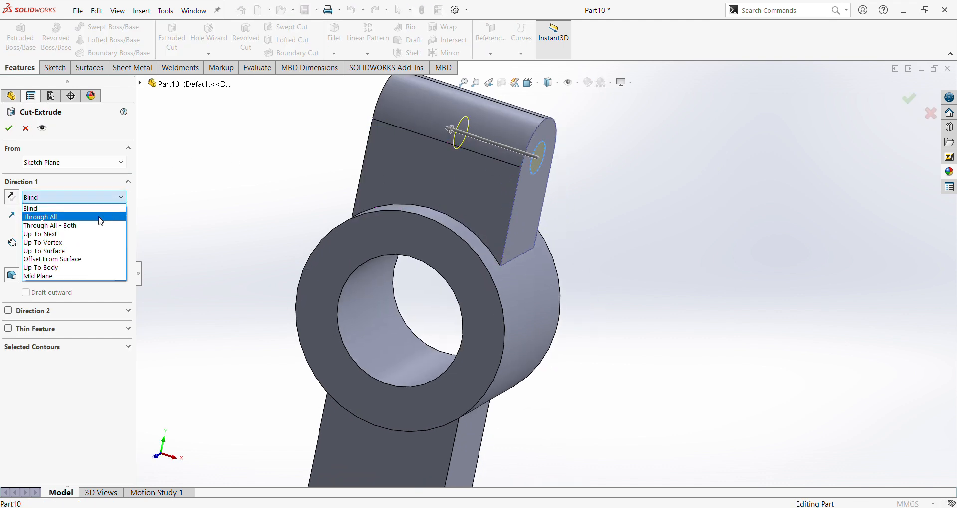
pyautogui.click(100, 237)
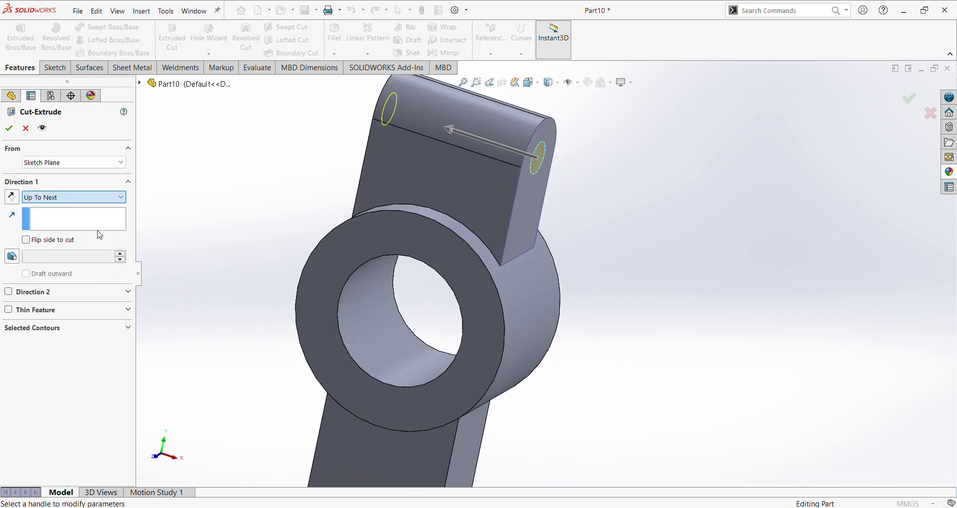
pyautogui.click(9, 128)
# Start a new sketch on the clamp ring's flat front face
pyautogui.moveTo(675, 227)
pyautogui.mouseDown(button='middle')
pyautogui.moveTo(609, 220)
pyautogui.moveTo(707, 252)
pyautogui.moveTo(669, 227)
pyautogui.mouseUp(button='middle')
pyautogui.moveTo(675, 233); pyautogui.dragTo(689, 260, button='middle')
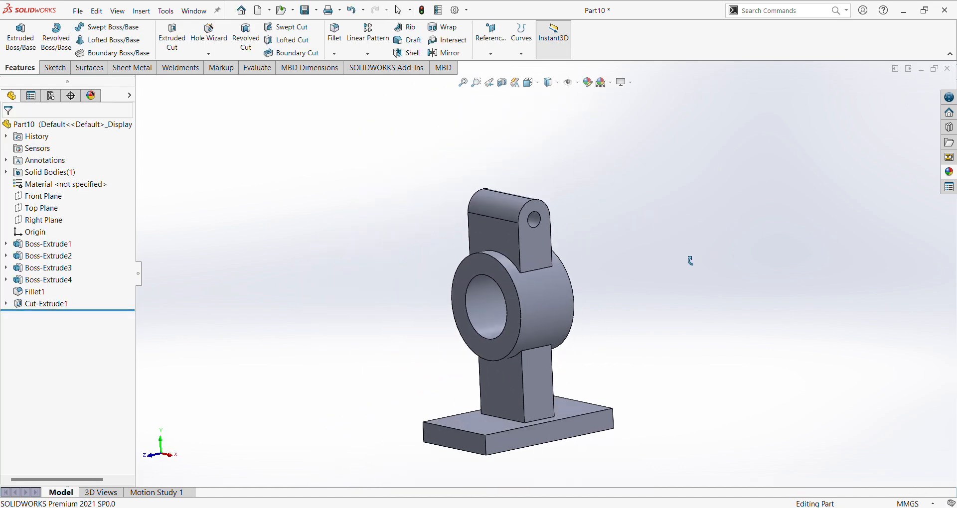
pyautogui.click(486, 273)
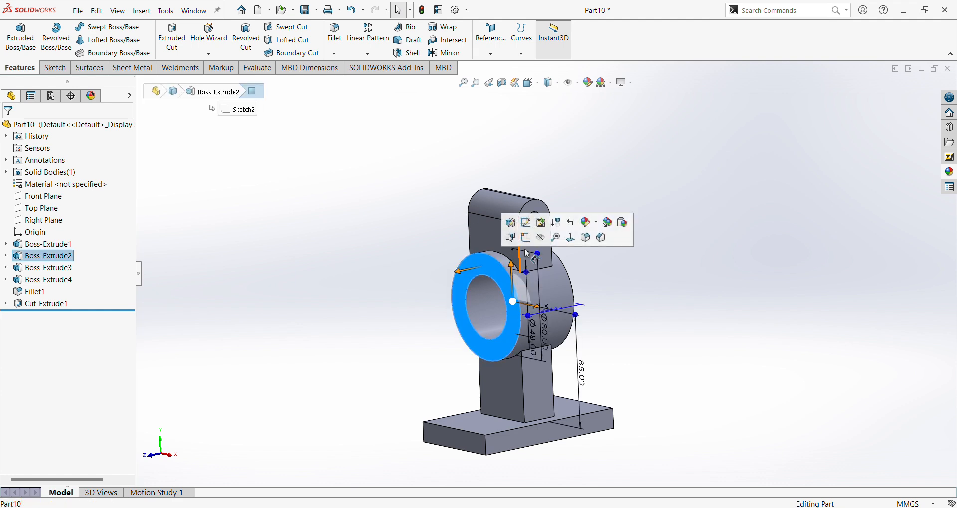
pyautogui.click(545, 243)
pyautogui.scroll(2, 572, 198)
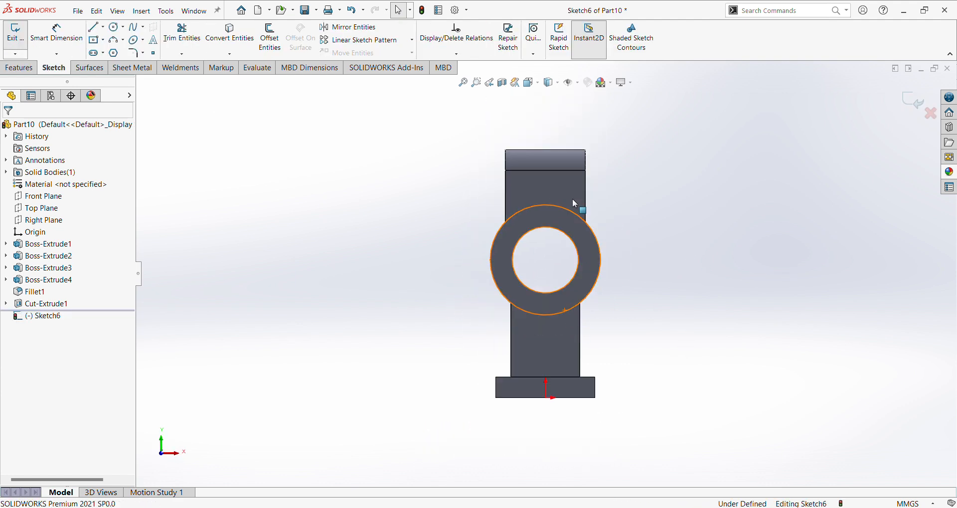
# Draw a corner rectangle about 16.6 mm wide and 57.5 mm high from the lug's top edge down to the ring's bore
pyautogui.scroll(-3, 551, 117)
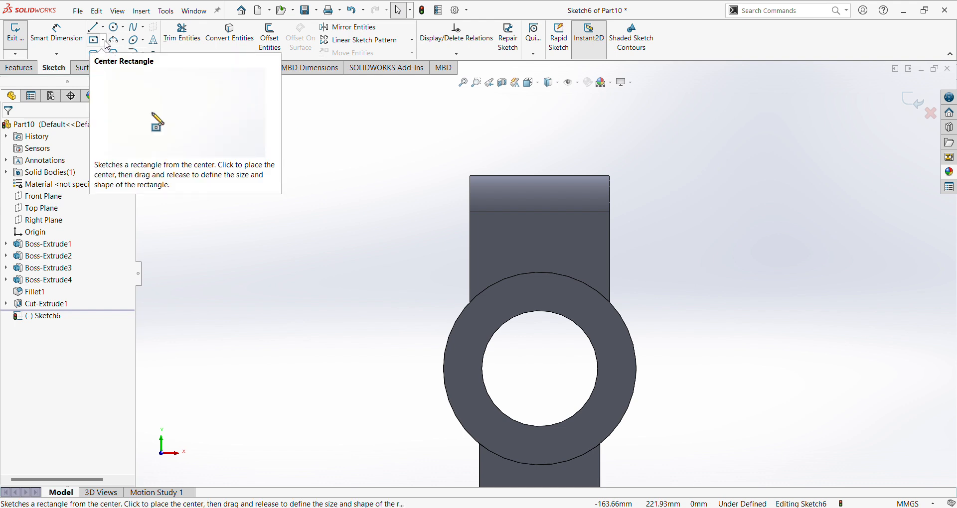
pyautogui.click(104, 40)
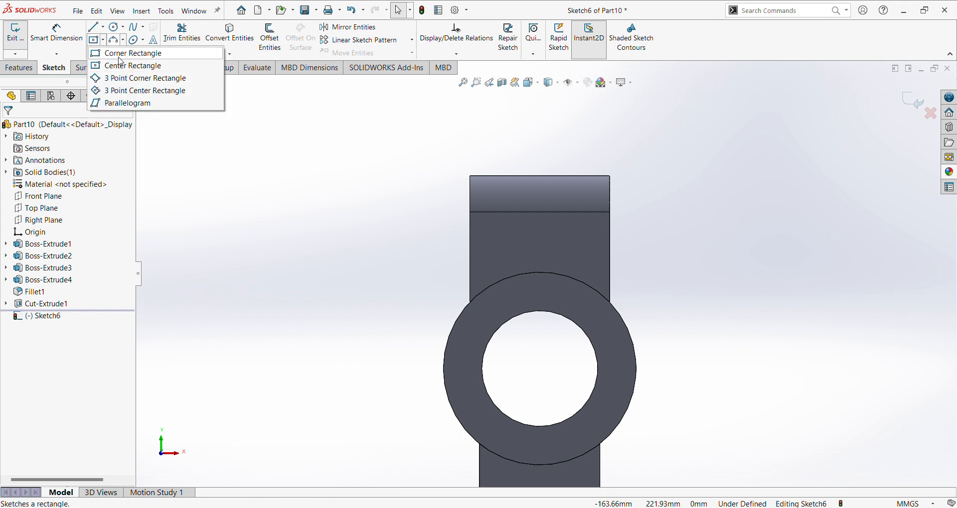
pyautogui.click(128, 59)
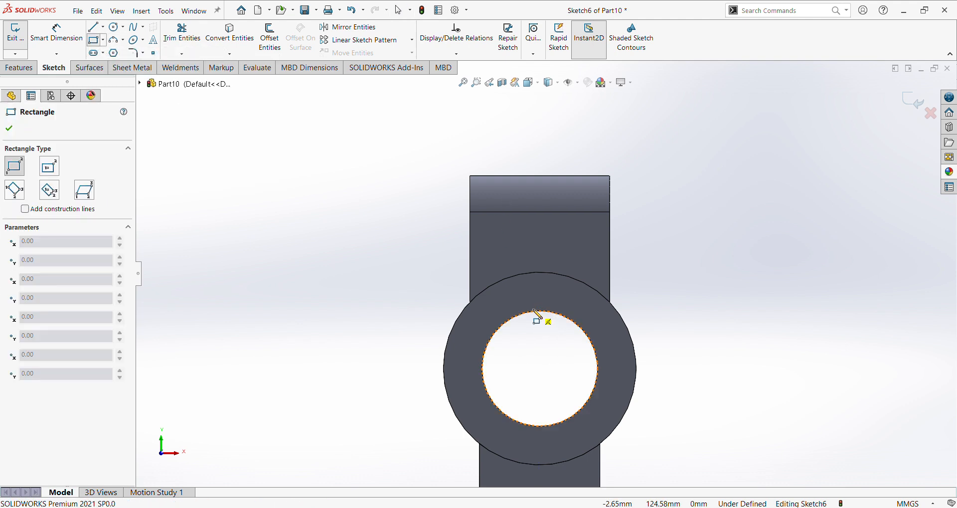
pyautogui.click(523, 176)
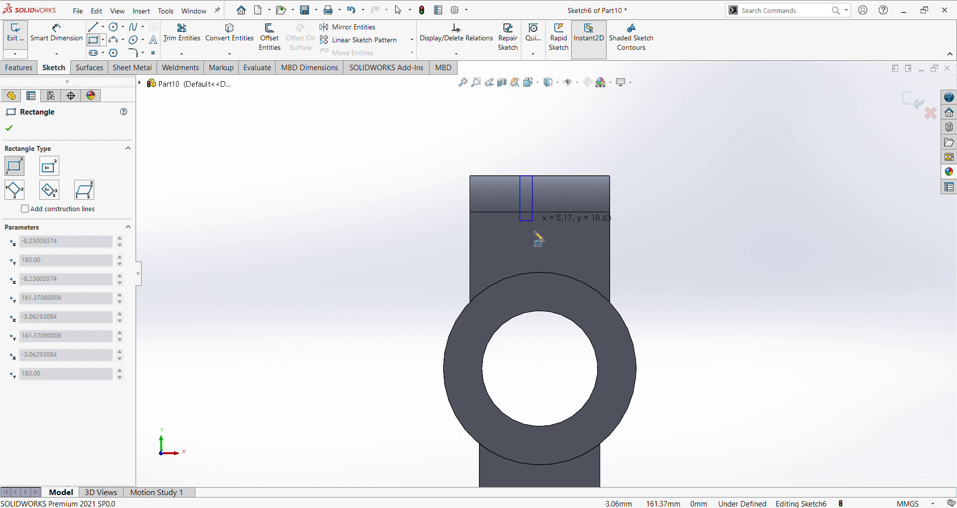
pyautogui.scroll(-2, 556, 344)
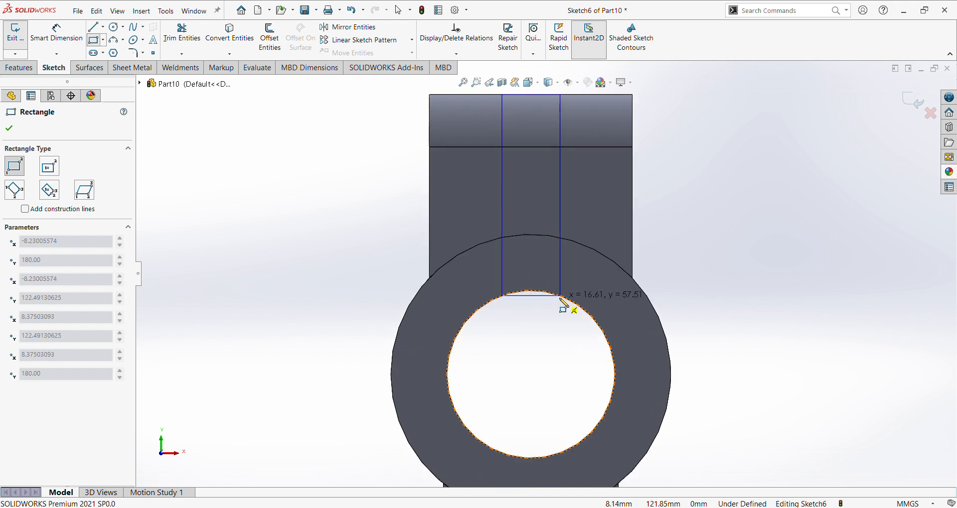
pyautogui.click(560, 296)
# Check the clamp gap in the jk19.pdf drawing and dimension the rectangle's width as 5 mm
pyautogui.rightClick(722, 298)
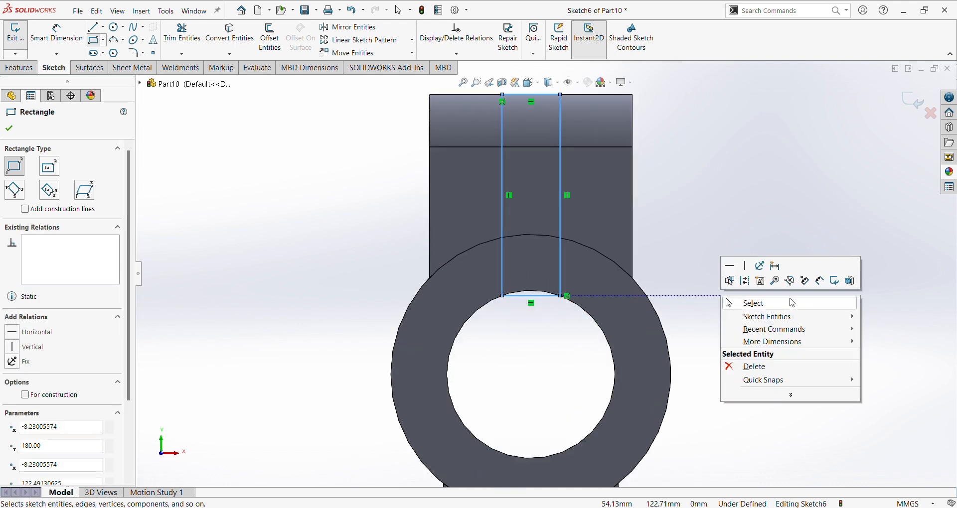
pyautogui.click(820, 281)
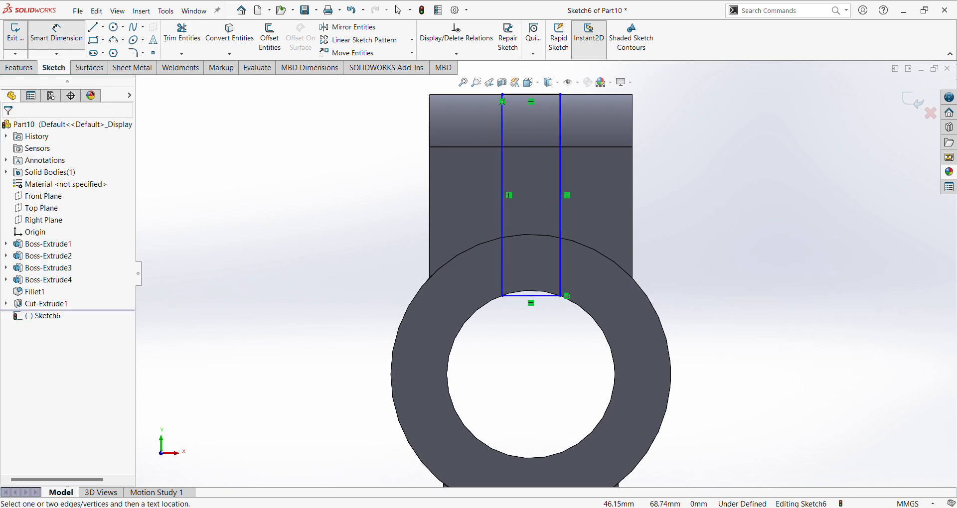
pyautogui.hotkey('alt', 'Tab')
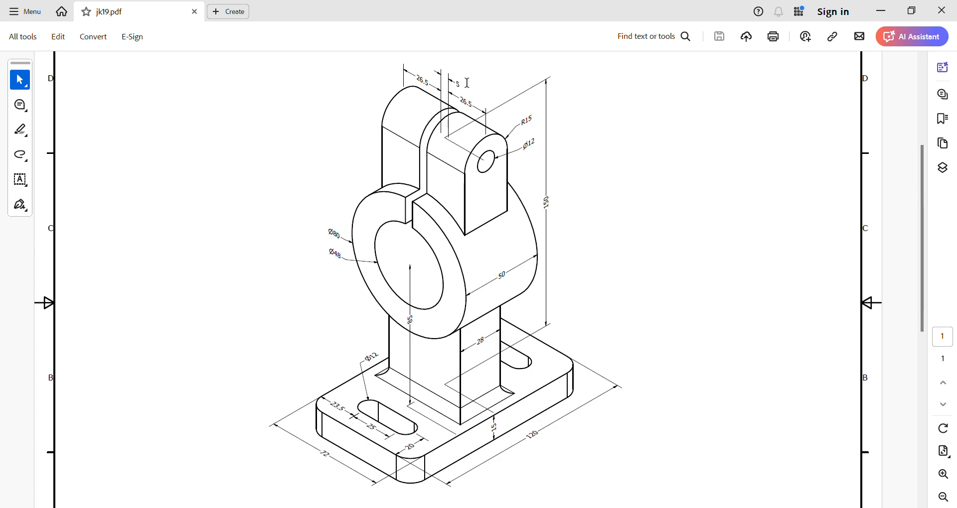
pyautogui.hotkey('alt', 'Tab')
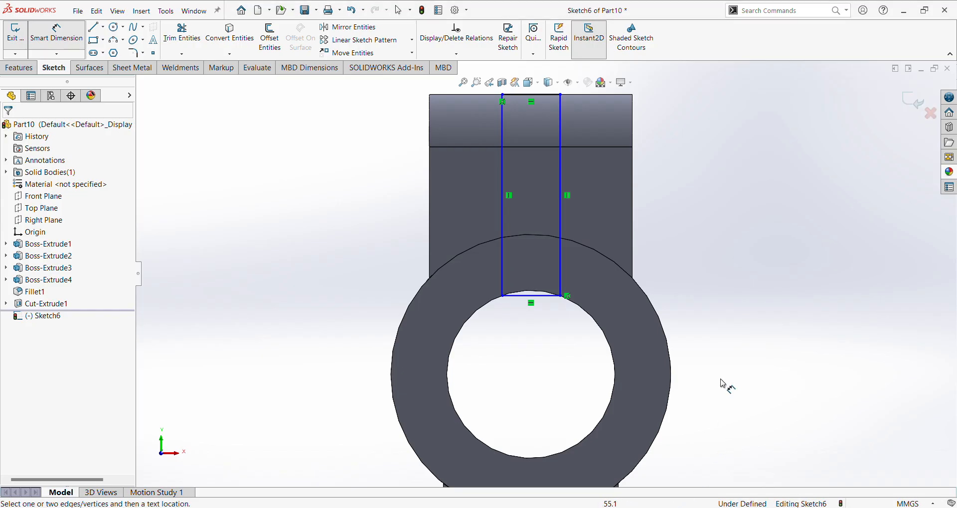
pyautogui.click(552, 298)
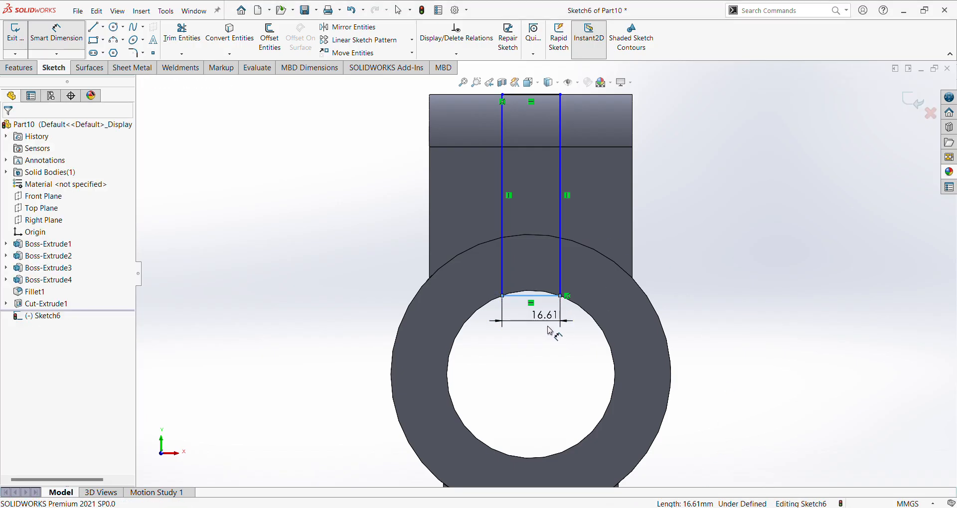
pyautogui.click(552, 331)
pyautogui.write('5')
pyautogui.press('Return')
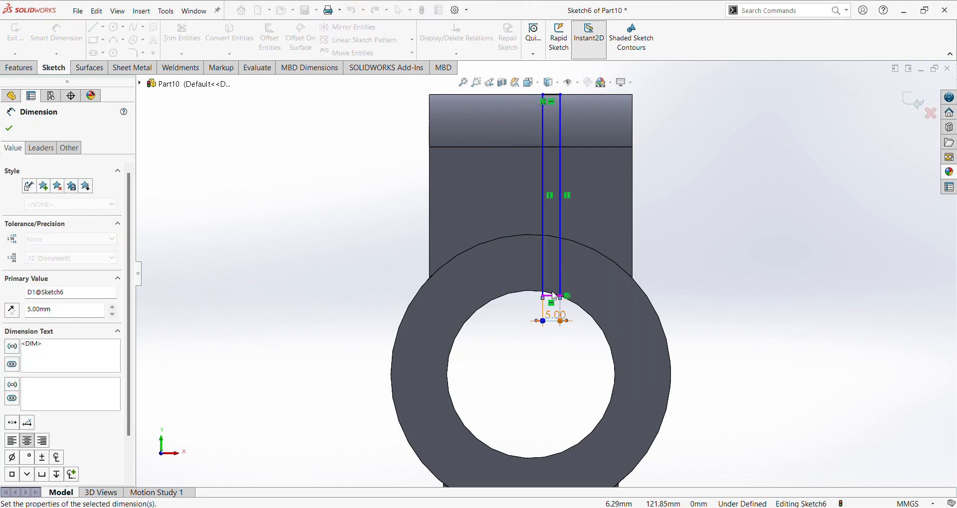
# Dimension the rectangle's right vertical side 2.5 mm from the origin to centre the gap on the ring
pyautogui.click(560, 286)
pyautogui.scroll(5, 562, 349)
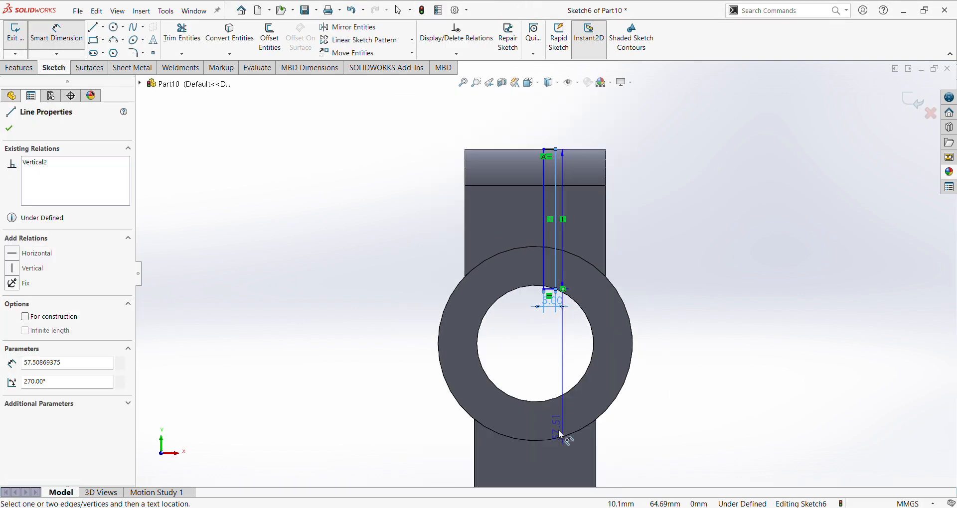
pyautogui.scroll(1, 548, 454)
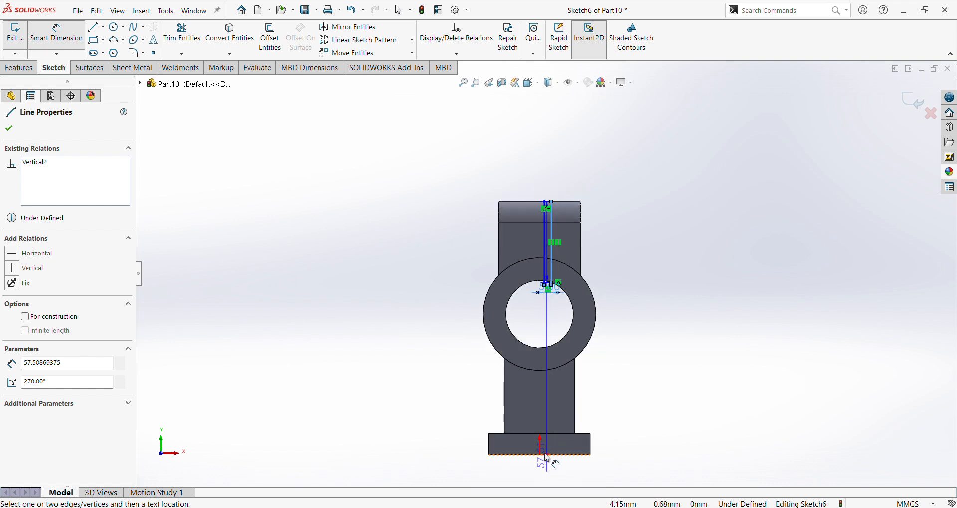
pyautogui.click(540, 454)
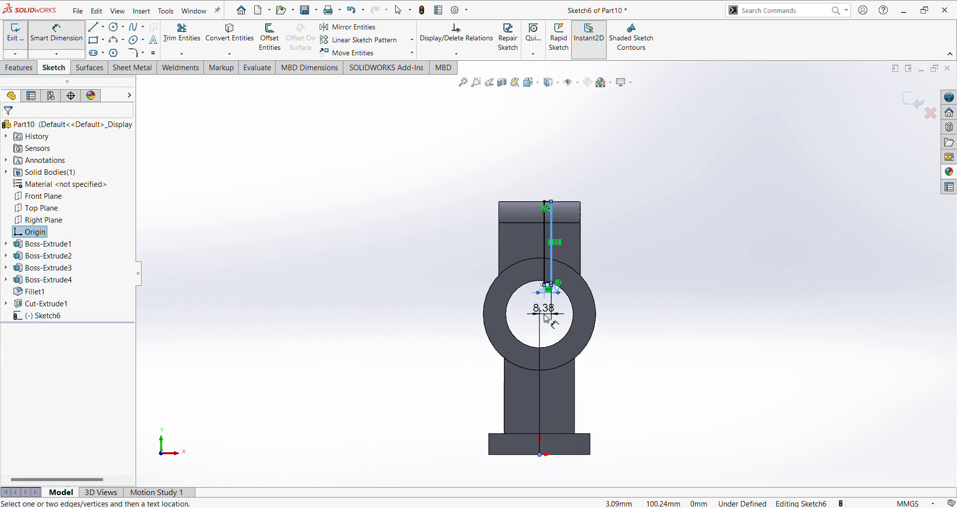
pyautogui.click(547, 319)
pyautogui.write('2.5')
pyautogui.press('Return')
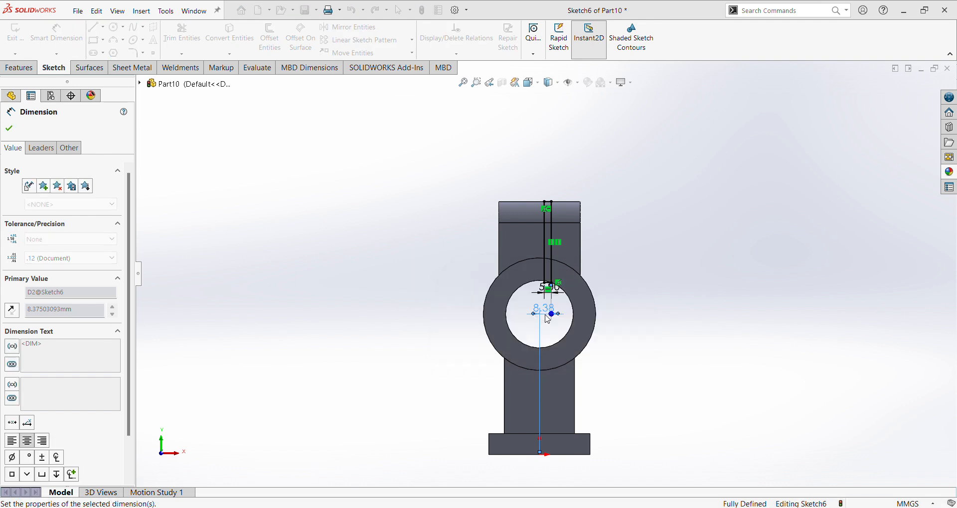
# Close the rectangle sketch and cut-extrude it Through All to split the lug and the ring's upper wall
pyautogui.scroll(-5, 594, 301)
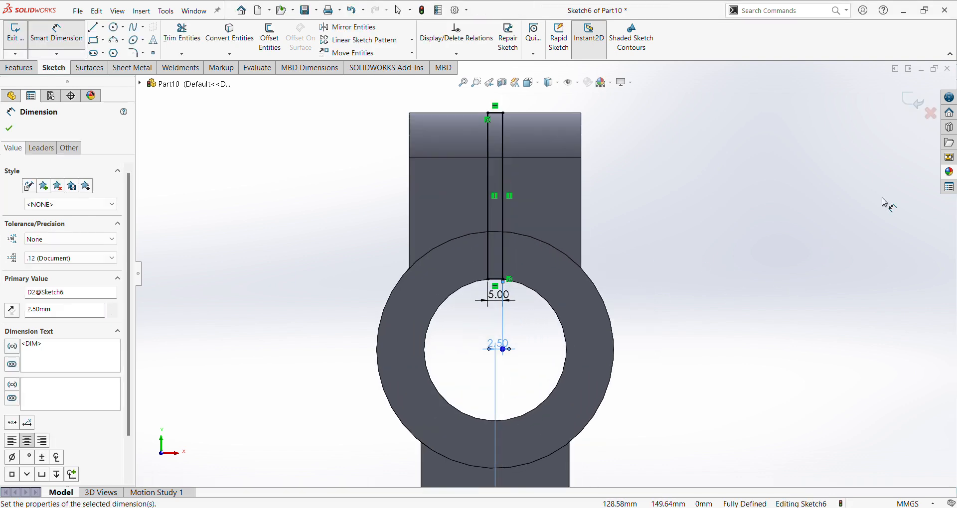
pyautogui.scroll(-4, 425, 314)
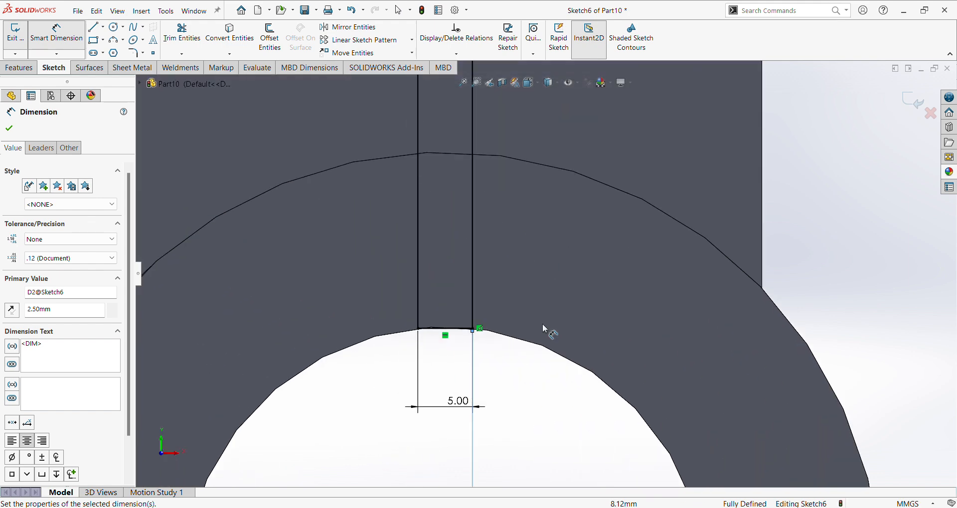
pyautogui.click(912, 103)
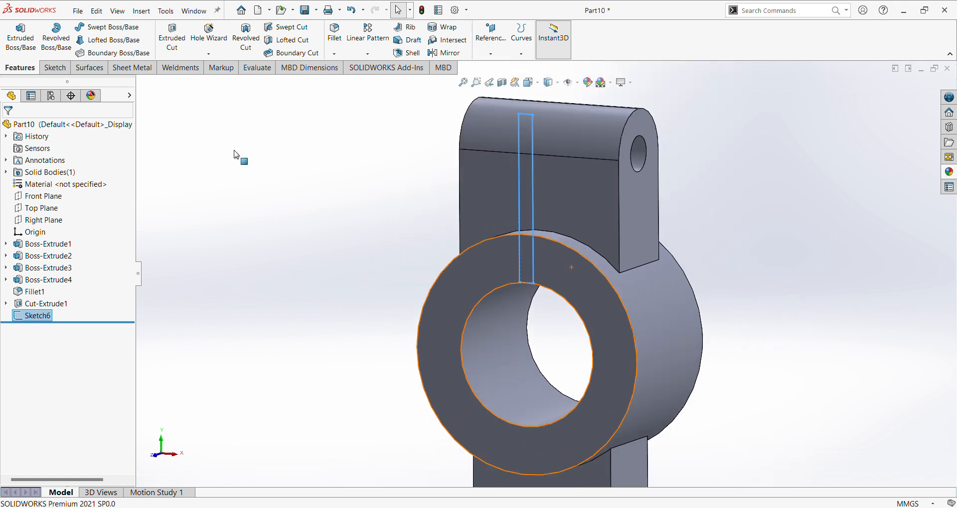
pyautogui.click(178, 40)
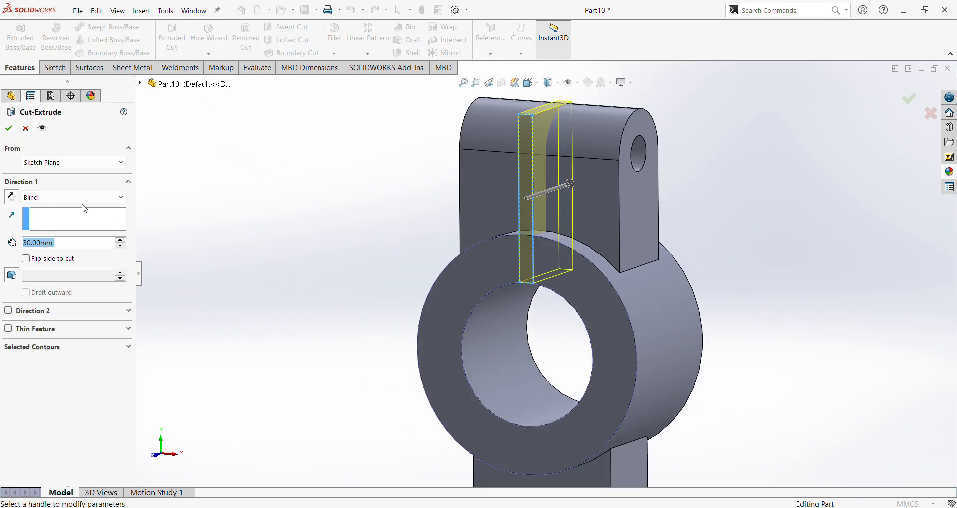
pyautogui.click(80, 198)
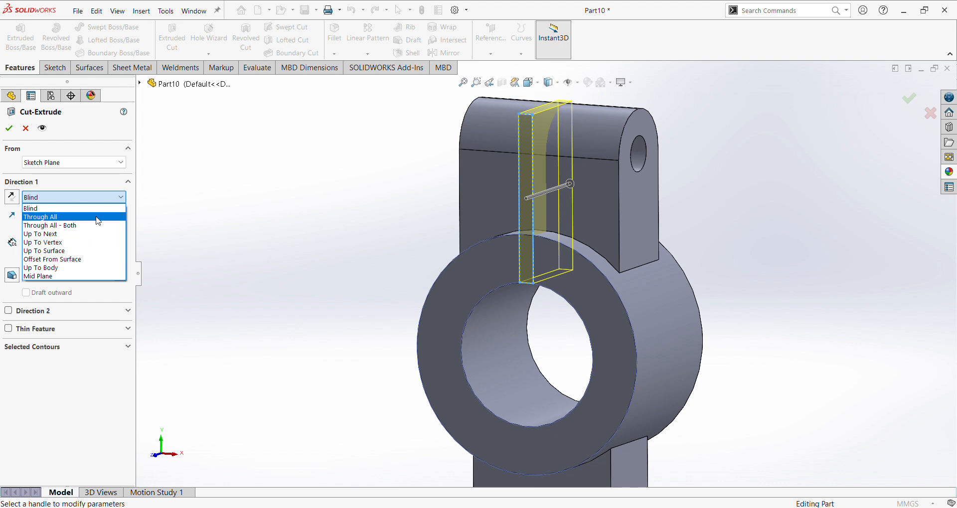
pyautogui.click(98, 217)
pyautogui.click(10, 129)
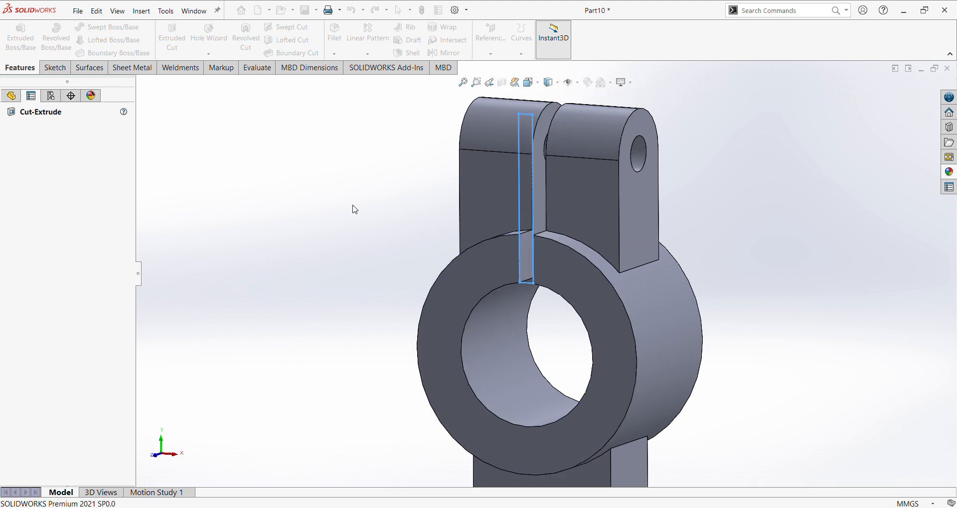
# Check the base plate slot dimensions in the jk19.pdf drawing and start a sketch on the base plate's top face
pyautogui.scroll(4, 614, 226)
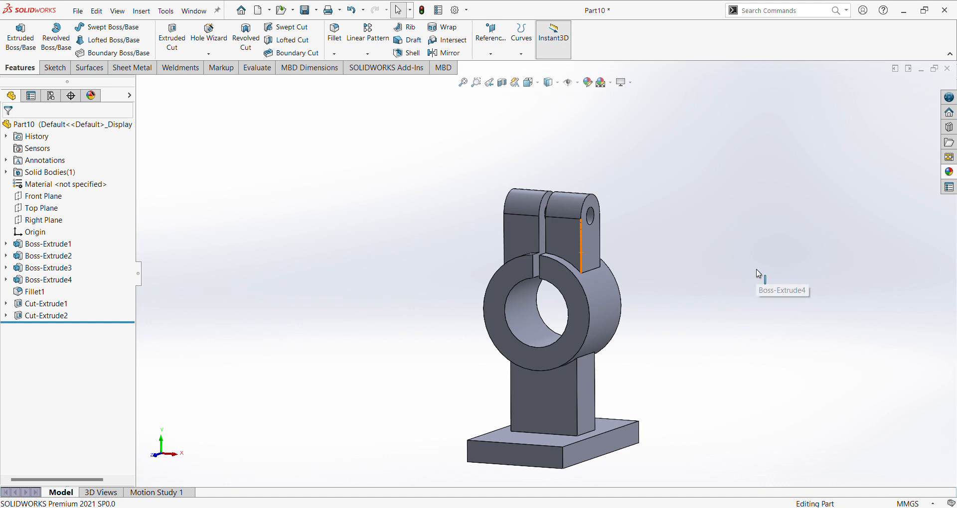
pyautogui.hotkey('ctrl', '7')
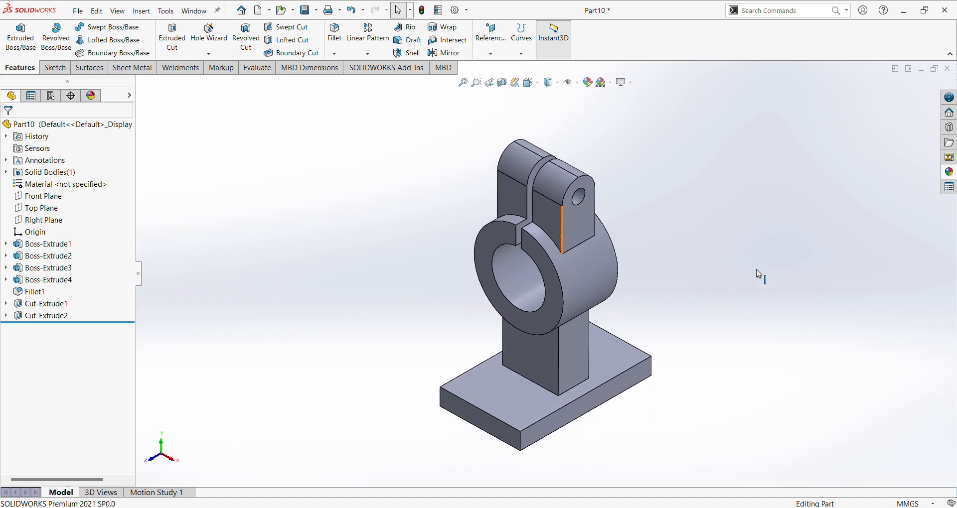
pyautogui.scroll(-3, 692, 329)
pyautogui.hotkey('alt', 'Tab')
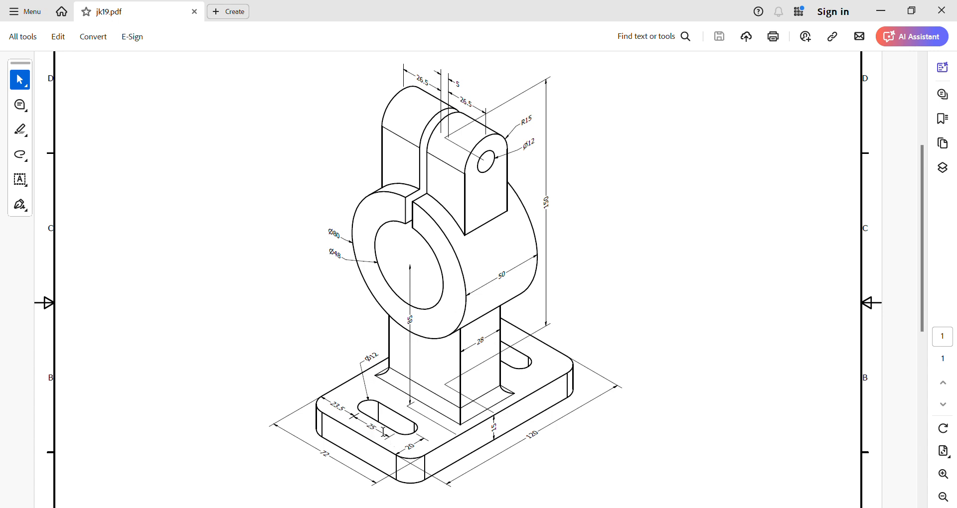
pyautogui.hotkey('alt', 'Tab')
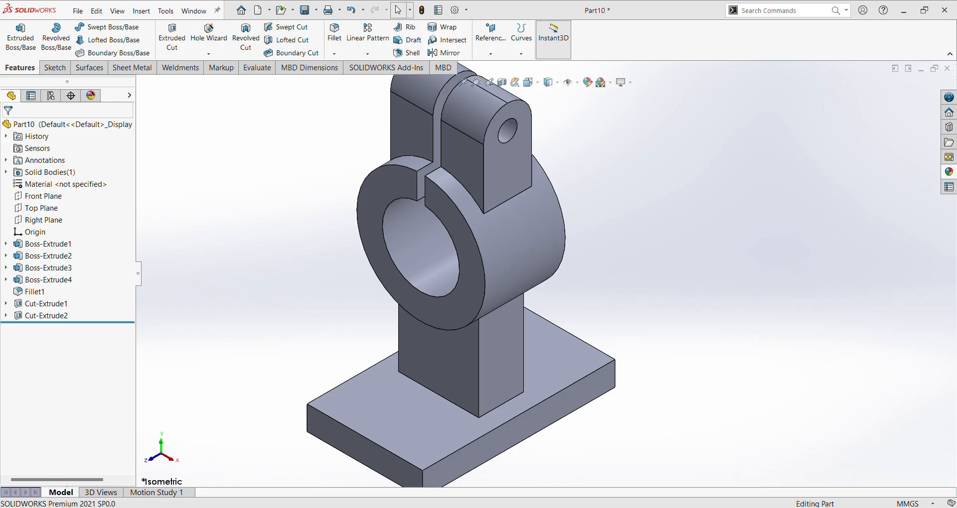
pyautogui.click(433, 420)
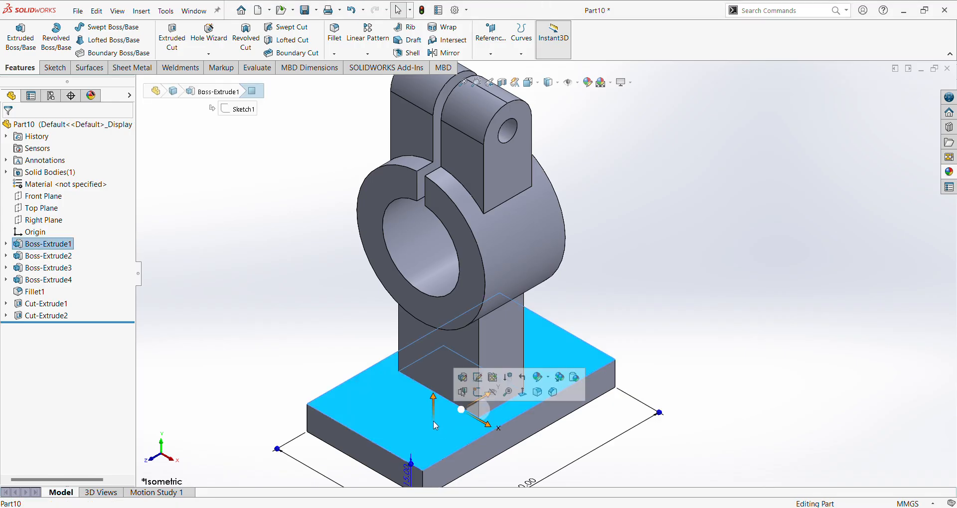
pyautogui.click(478, 393)
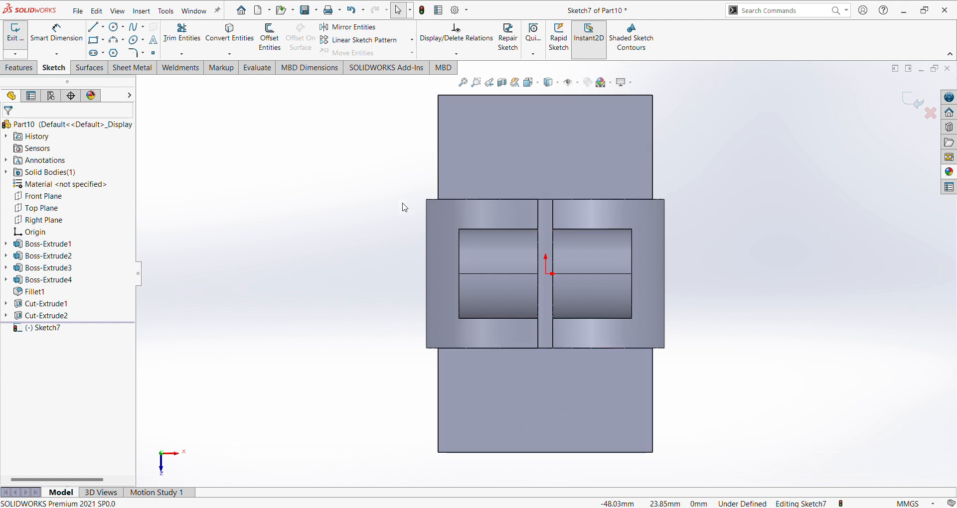
# Sketch a horizontal straight slot about 25.4 mm between centres and 2.7 mm wide on the front part of the base plate
pyautogui.click(93, 53)
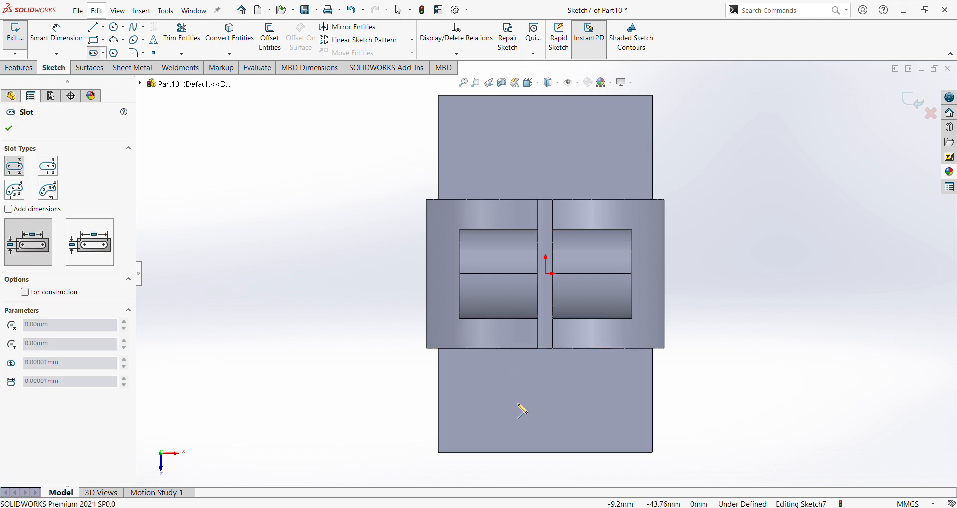
pyautogui.click(588, 400)
pyautogui.click(590, 404)
pyautogui.rightClick(719, 411)
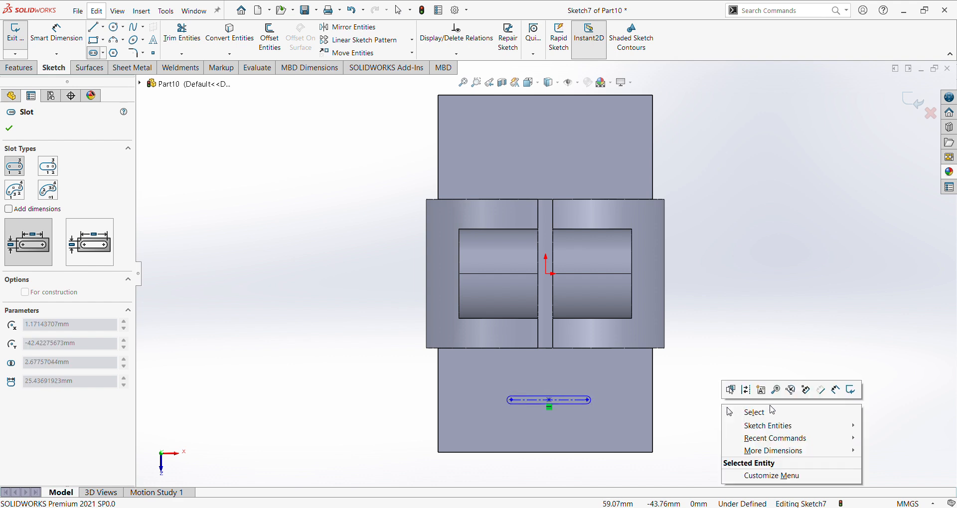
pyautogui.click(617, 396)
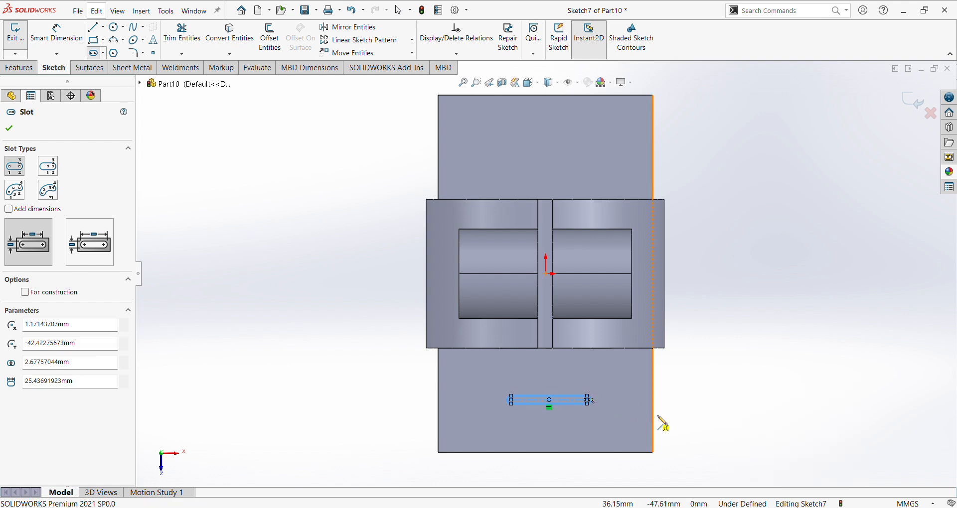
# Dimension the slot's width between its two straight sides as 12 mm
pyautogui.rightClick(774, 414)
pyautogui.click(894, 408)
pyautogui.scroll(-2, 603, 439)
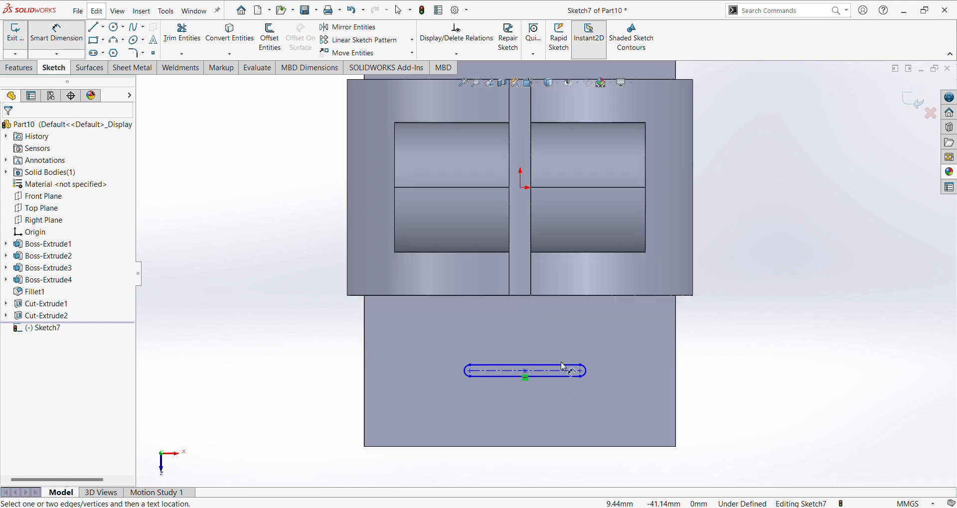
pyautogui.click(571, 366)
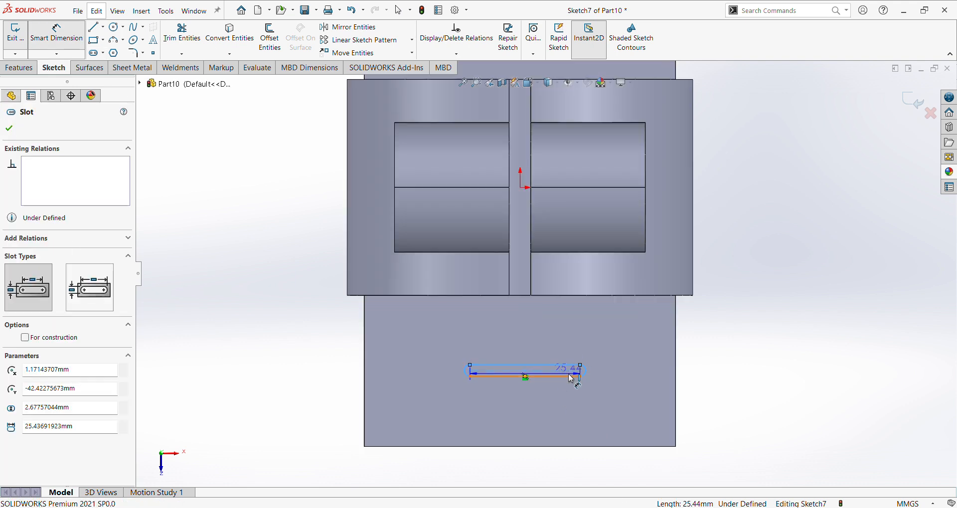
pyautogui.click(573, 377)
pyautogui.click(623, 363)
pyautogui.write('12')
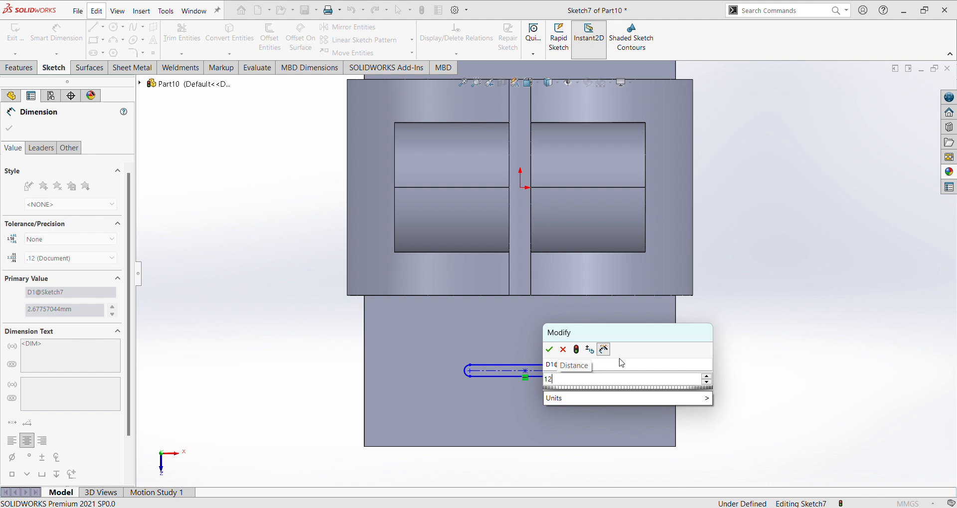
pyautogui.press('Return')
# Dimension the slot's straight side as 25 mm long
pyautogui.scroll(-2, 571, 379)
pyautogui.click(572, 366)
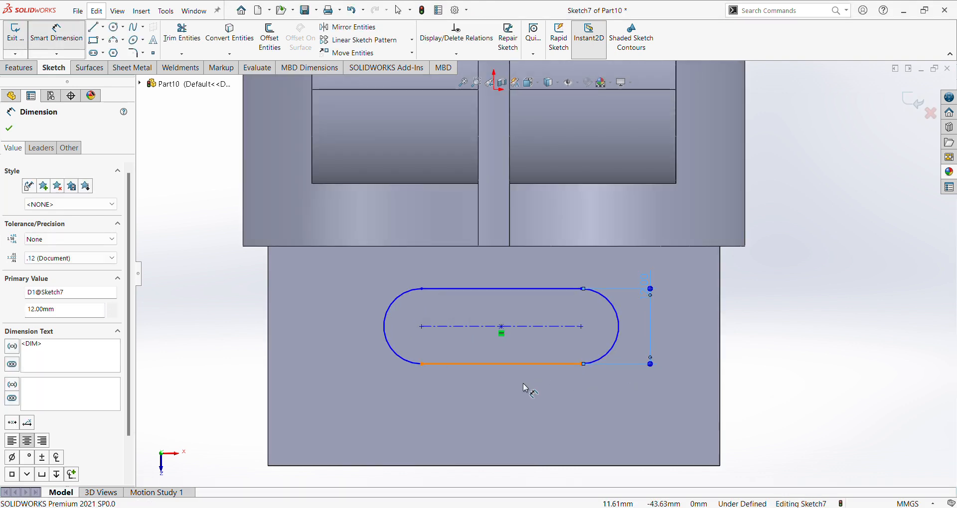
pyautogui.click(528, 401)
pyautogui.write('25')
pyautogui.press('Return')
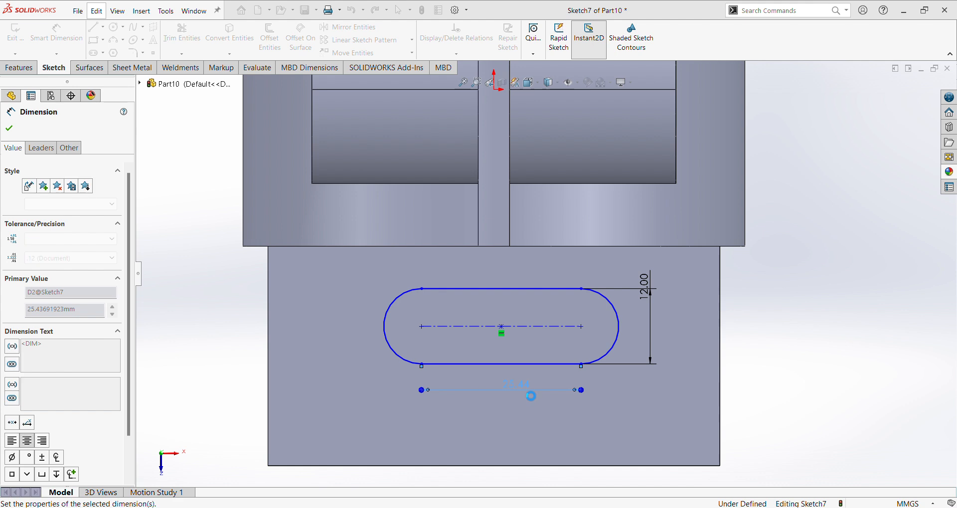
# Dimension the slot's centreline 20 mm from the base plate's nearest short edge
pyautogui.click(560, 331)
pyautogui.scroll(-1, 568, 408)
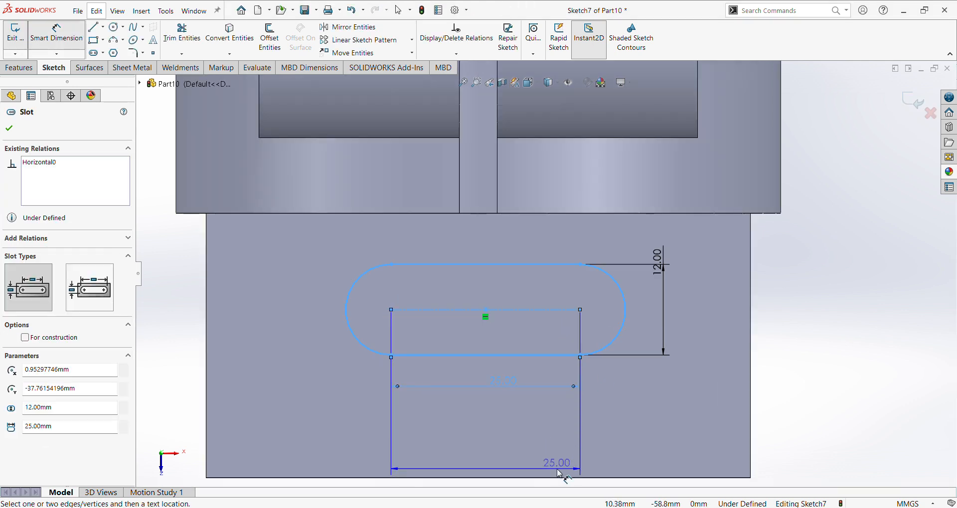
pyautogui.click(558, 479)
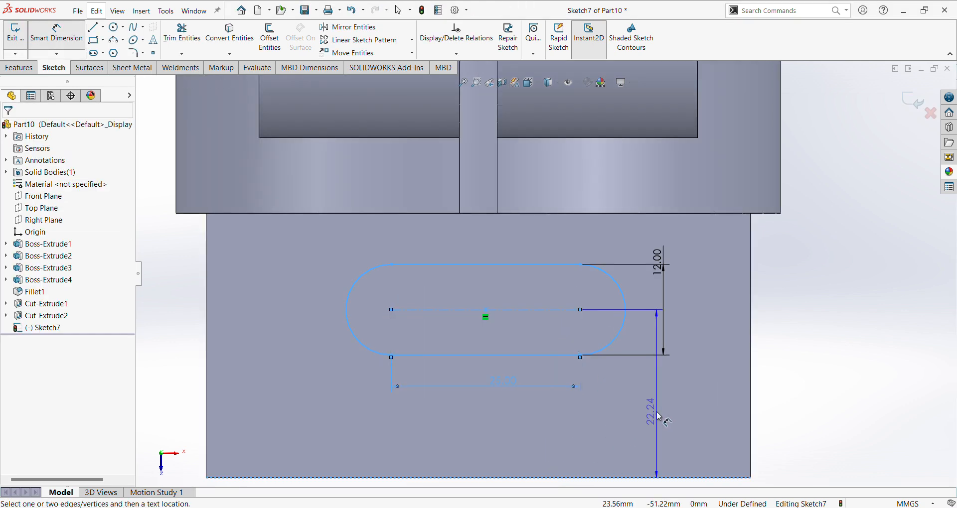
pyautogui.click(660, 414)
pyautogui.write('20')
pyautogui.press('Return')
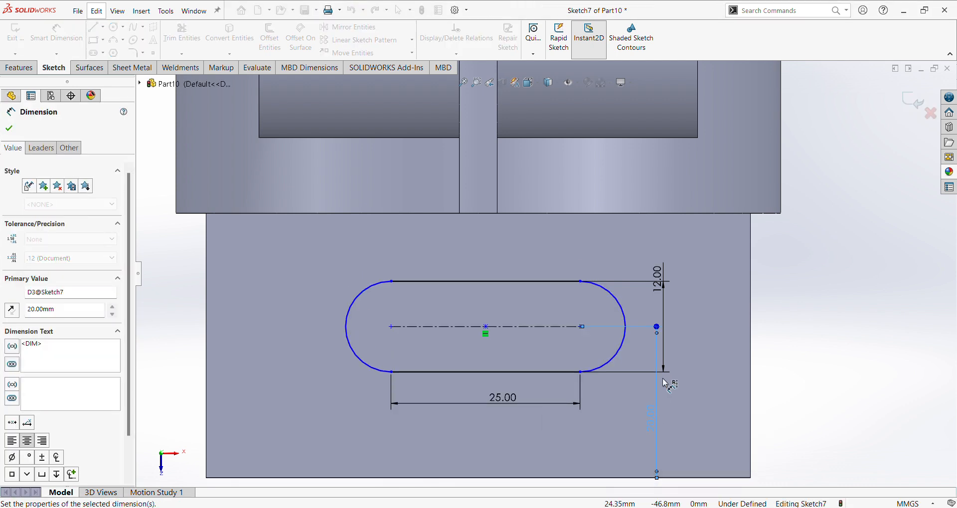
pyautogui.scroll(2, 662, 374)
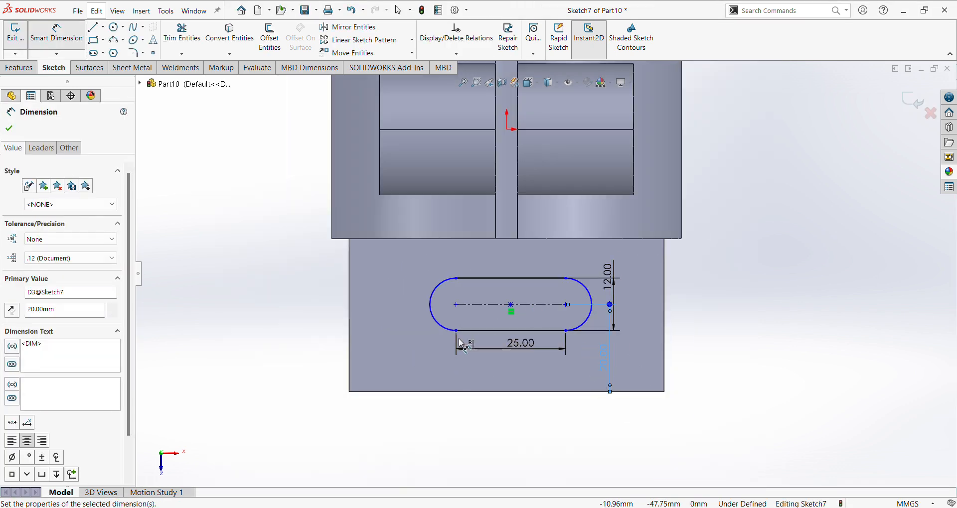
pyautogui.click(512, 306)
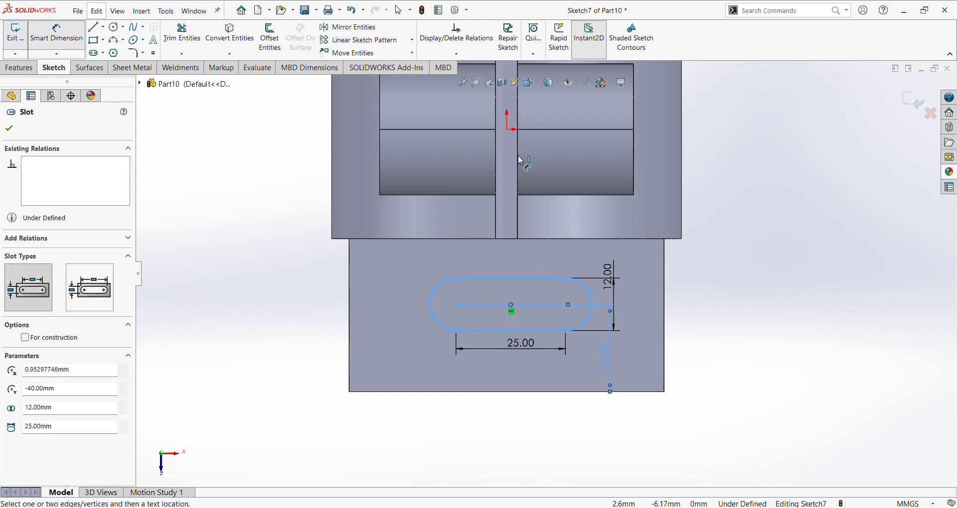
pyautogui.click(507, 129)
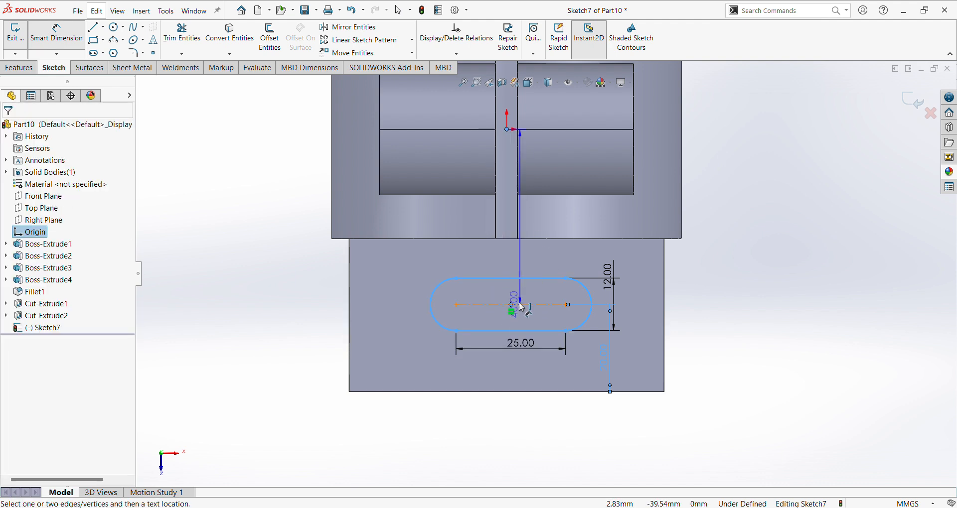
pyautogui.press('Escape')
pyautogui.press('Escape')
# Add a Vertical relation between the slot's centre point and the origin
pyautogui.click(512, 306)
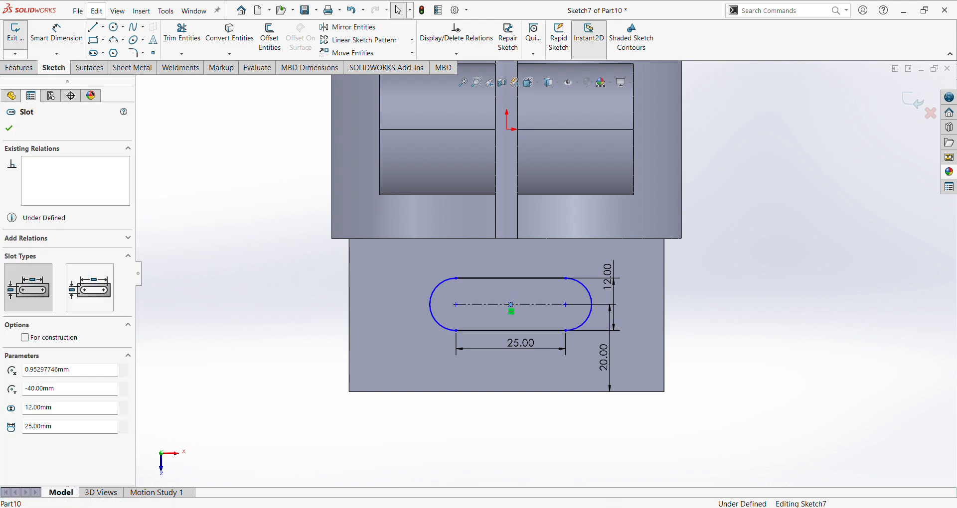
pyautogui.keyDown('ctrl'); pyautogui.click(508, 129); pyautogui.keyUp('ctrl')
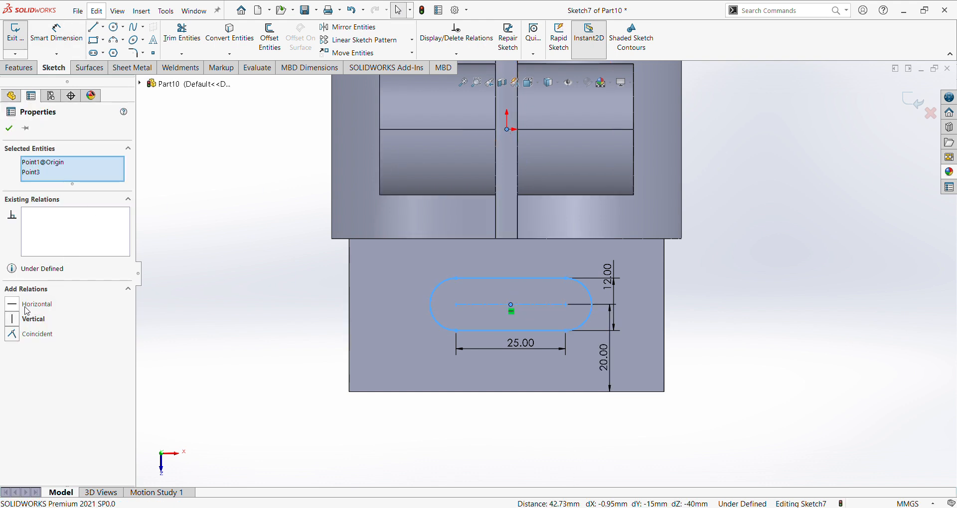
pyautogui.click(17, 321)
pyautogui.click(789, 316)
# Draw a horizontal centerline about 40 mm long from the origin to the ring's outer edge
pyautogui.scroll(2, 589, 320)
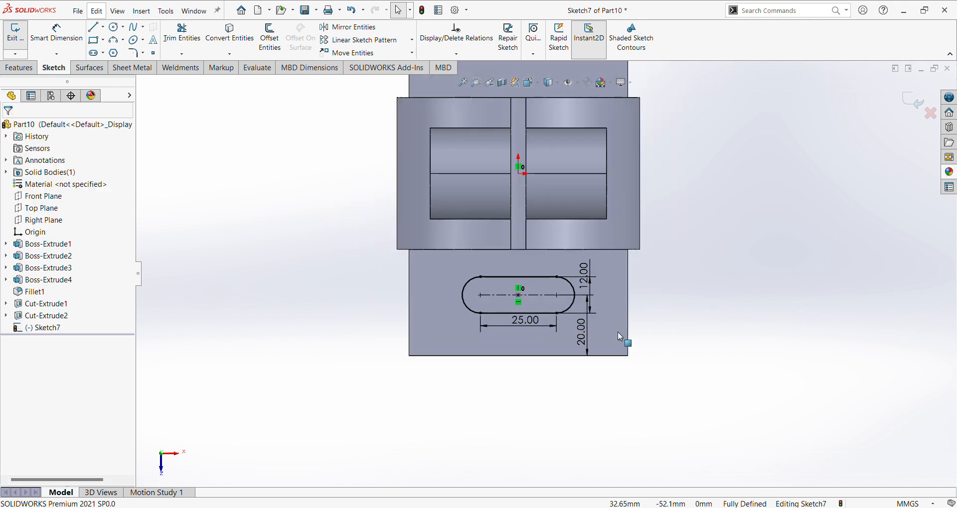
pyautogui.click(103, 28)
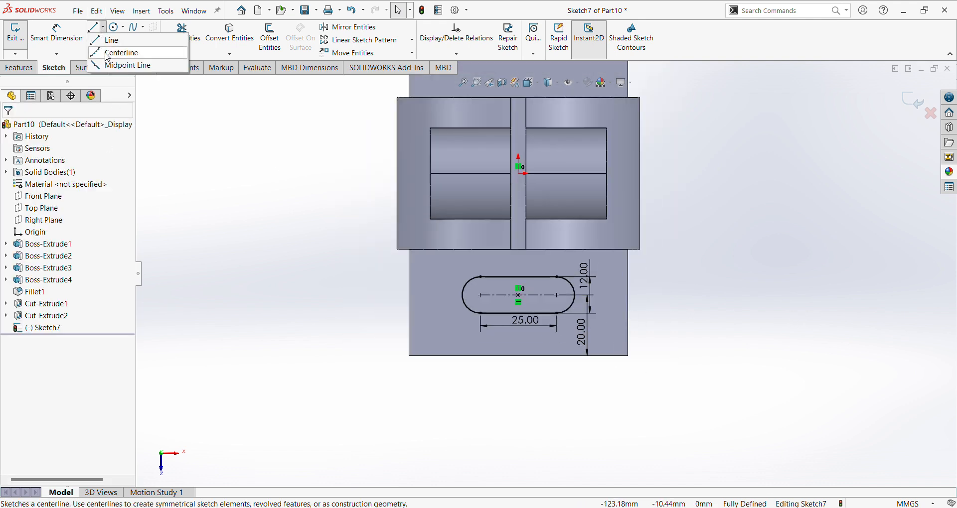
pyautogui.click(116, 58)
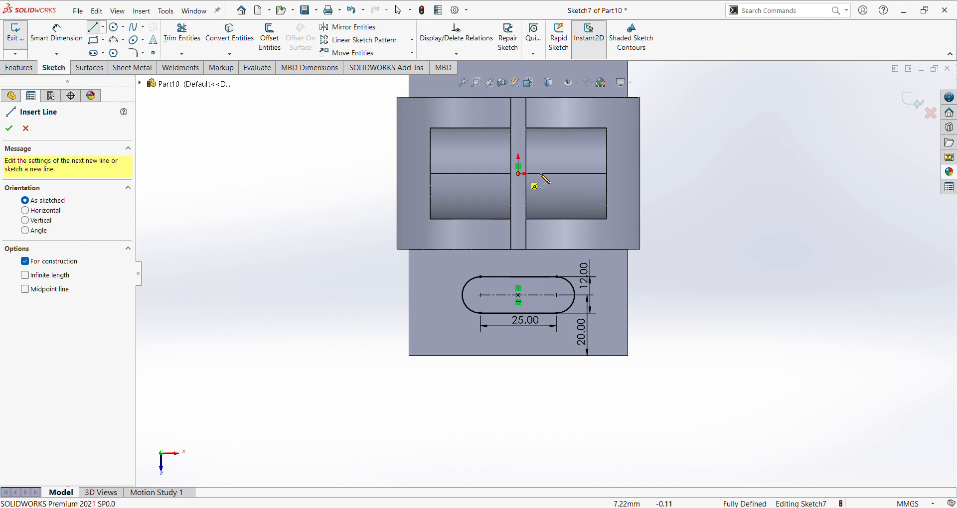
pyautogui.click(523, 174)
pyautogui.click(638, 173)
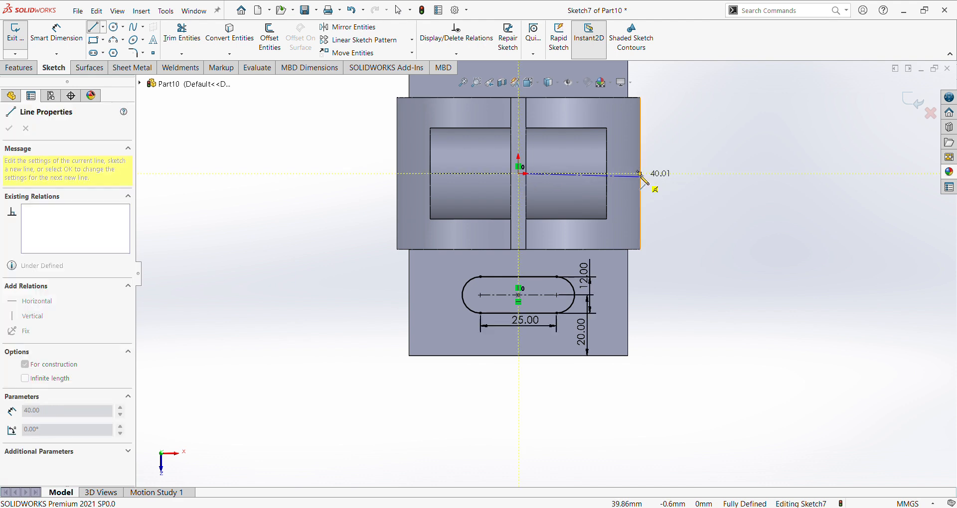
pyautogui.rightClick(692, 172)
pyautogui.click(726, 220)
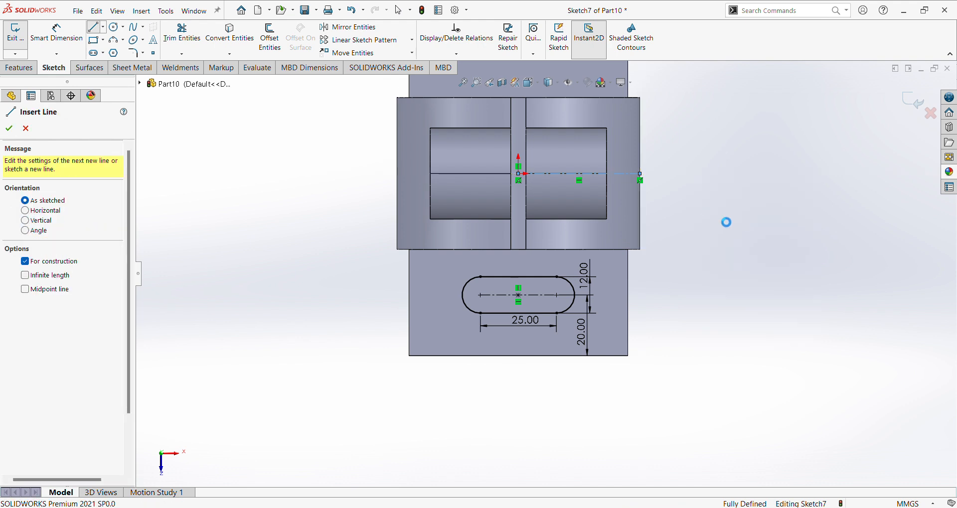
pyautogui.press('Escape')
# Mirror the slot about the horizontal centerline onto the opposite end of the base plate
pyautogui.click(551, 345)
pyautogui.click(653, 367)
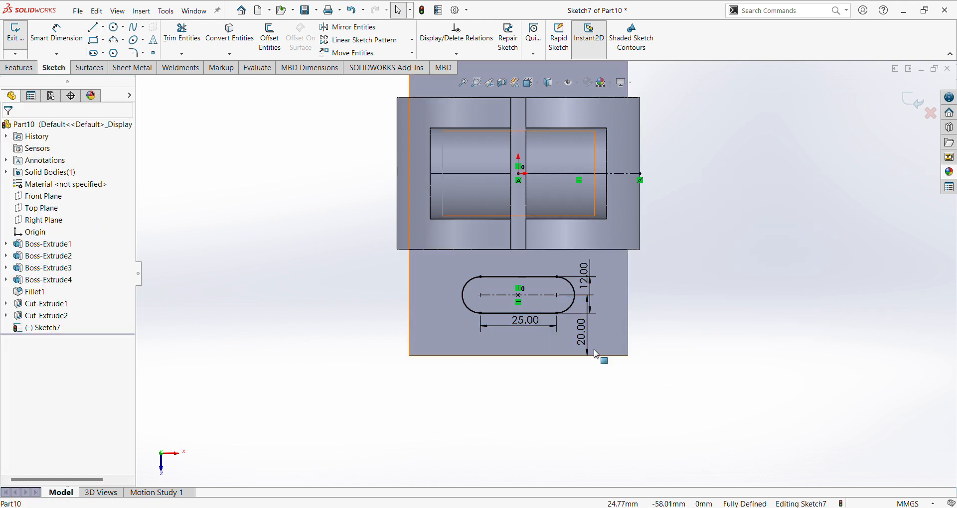
pyautogui.click(589, 314)
pyautogui.moveTo(605, 338); pyautogui.dragTo(445, 269)
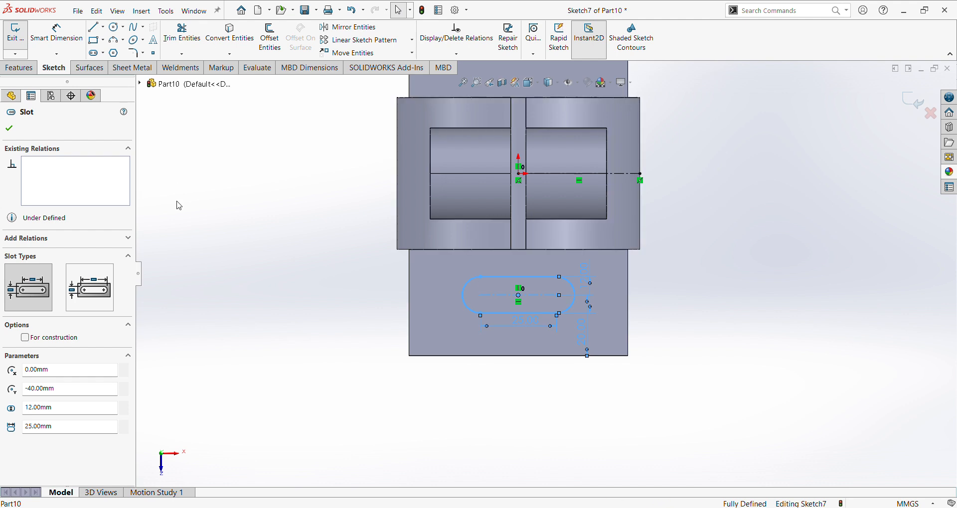
pyautogui.click(350, 27)
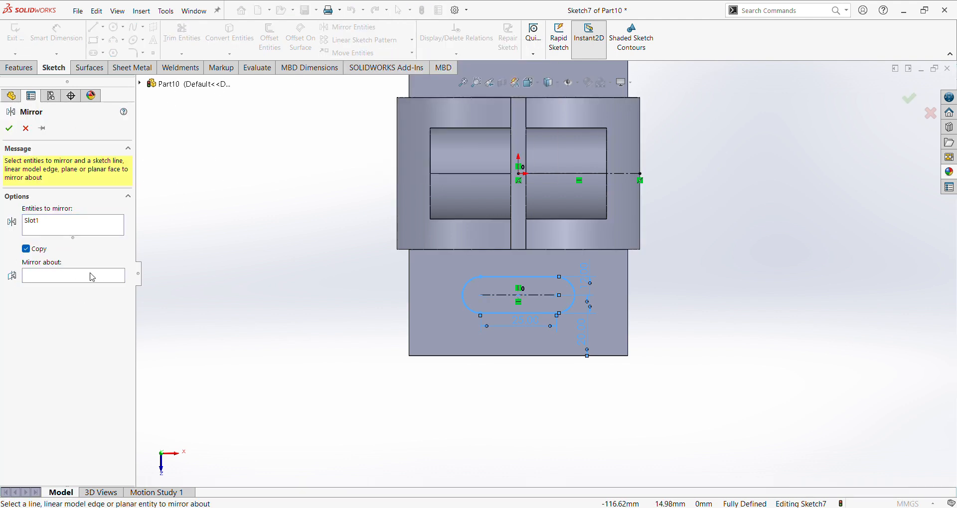
pyautogui.click(602, 173)
pyautogui.click(15, 129)
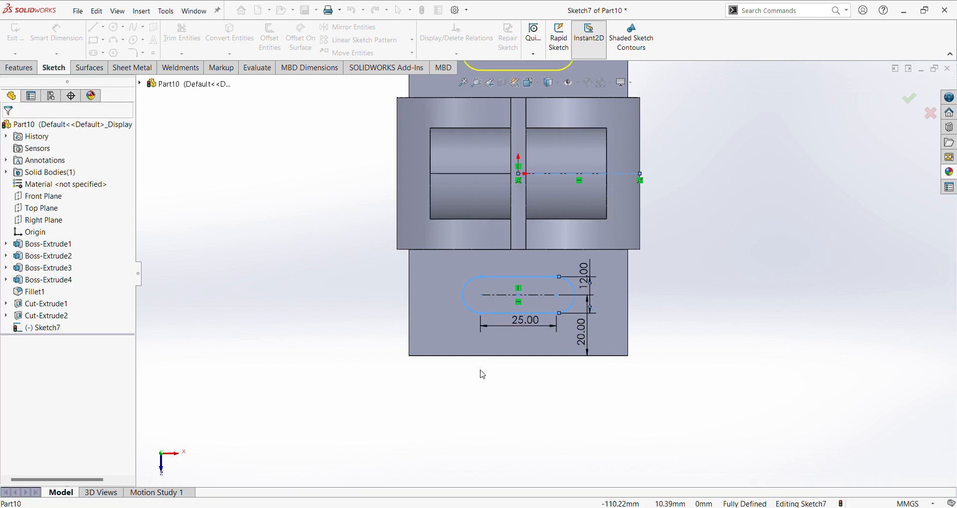
pyautogui.scroll(-2, 480, 367)
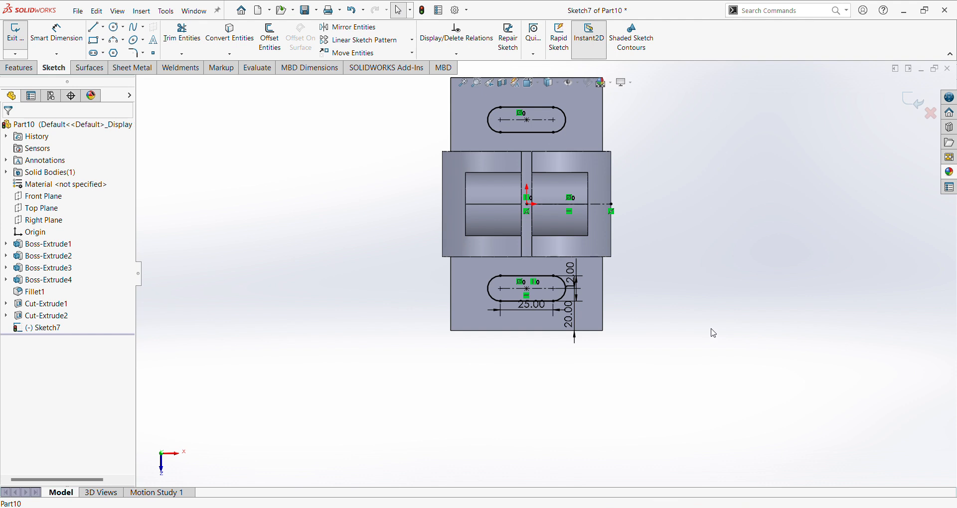
# Cut both slots through the base plate with an Extruded Cut set to Through All
pyautogui.click(907, 104)
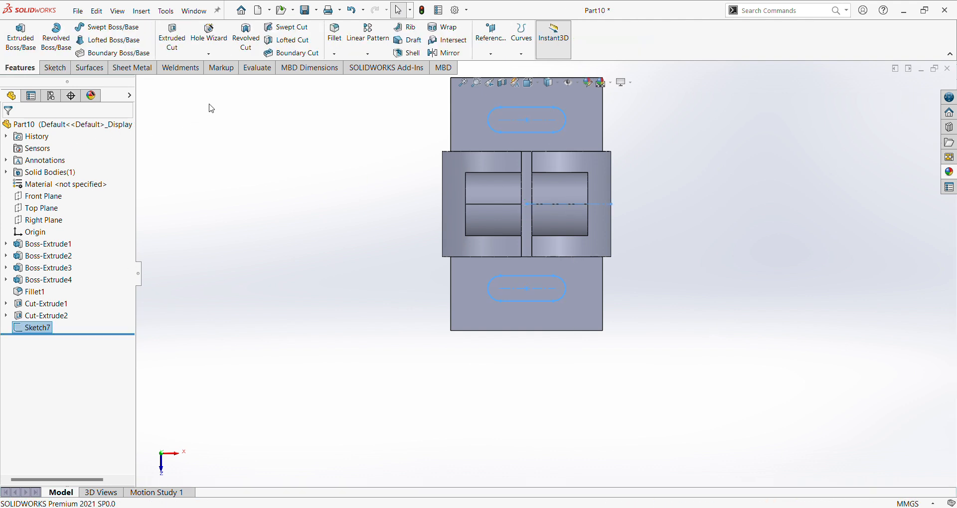
pyautogui.click(178, 45)
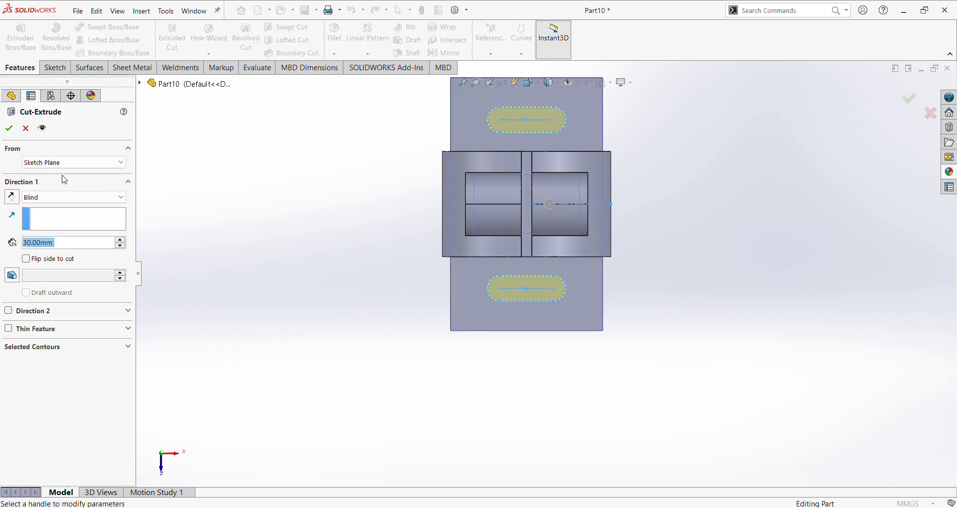
pyautogui.click(89, 197)
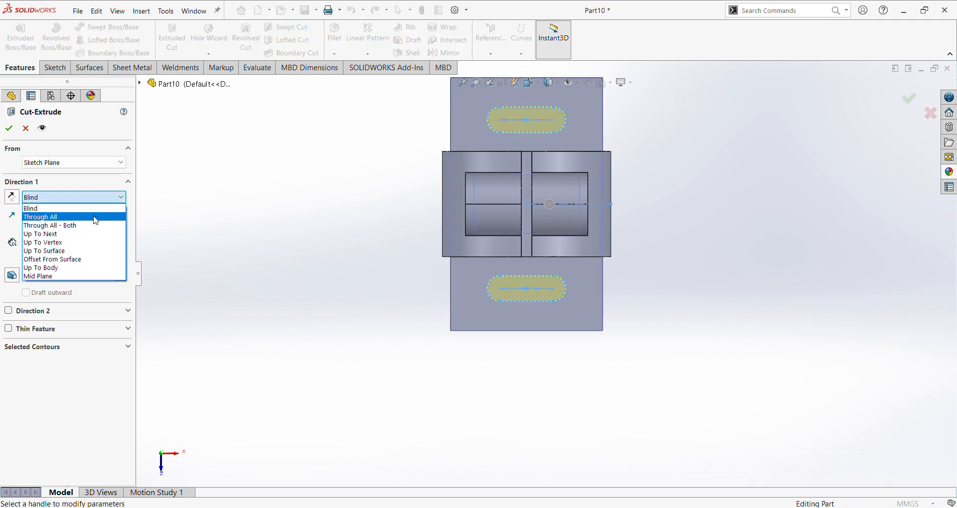
pyautogui.click(94, 216)
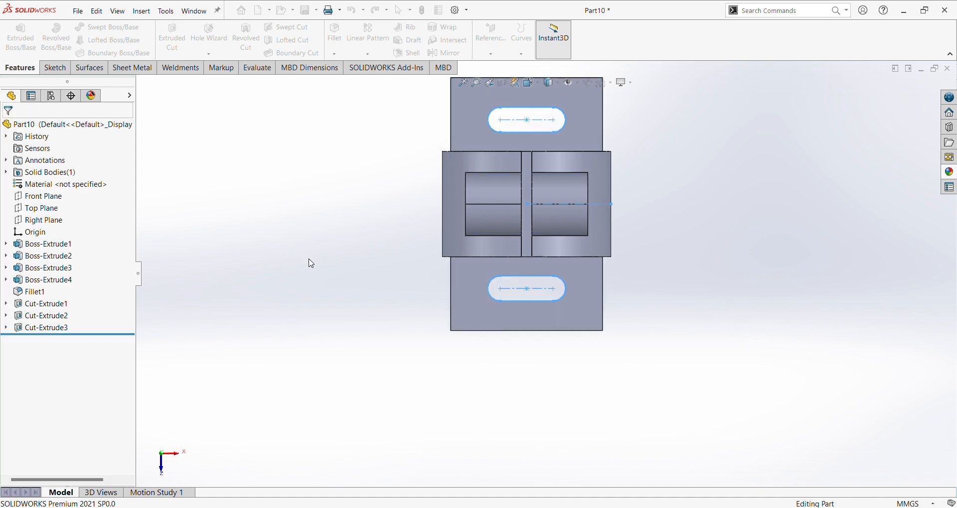
pyautogui.scroll(-5, 555, 380)
pyautogui.scroll(3, 556, 380)
# Check the jk19.pdf drawing and fillet the base plate's four vertical corner edges with a 10 mm radius
pyautogui.hotkey('alt', 'Tab')
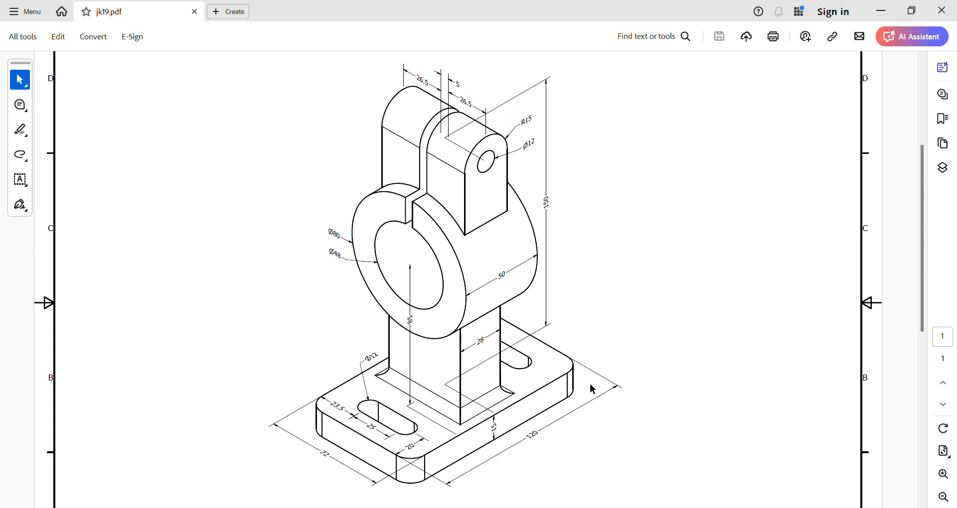
pyautogui.hotkey('alt', 'Tab')
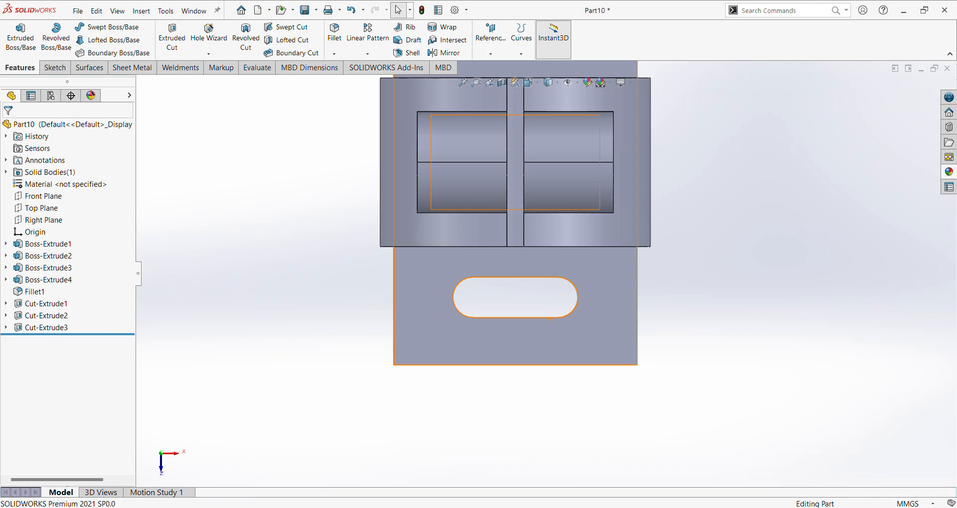
pyautogui.click(334, 32)
pyautogui.moveTo(584, 423); pyautogui.dragTo(604, 352, button='middle')
pyautogui.moveTo(615, 393); pyautogui.dragTo(613, 352, button='middle')
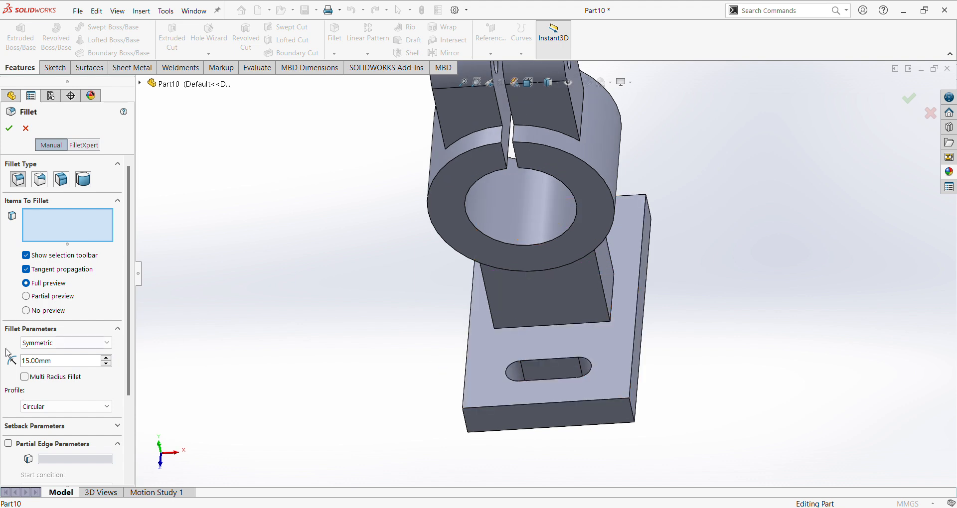
pyautogui.write('10')
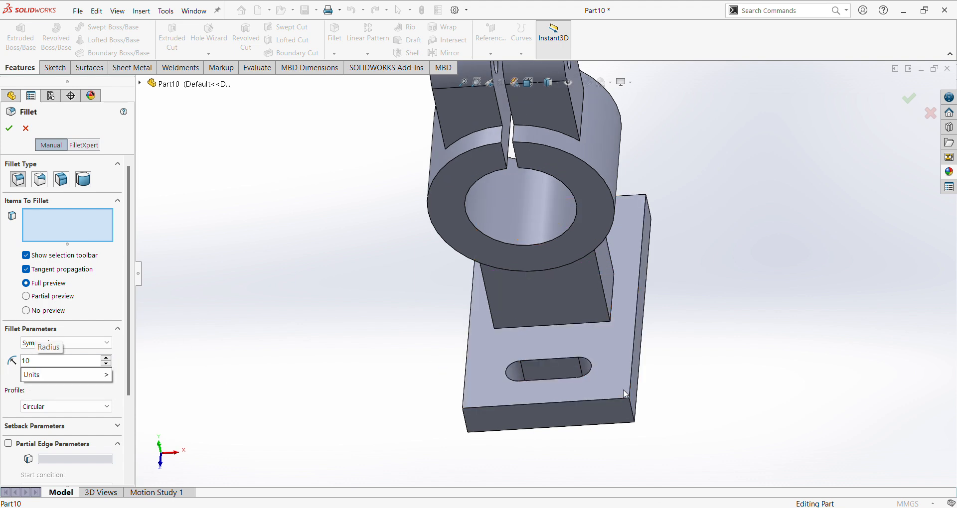
pyautogui.scroll(-3, 649, 413)
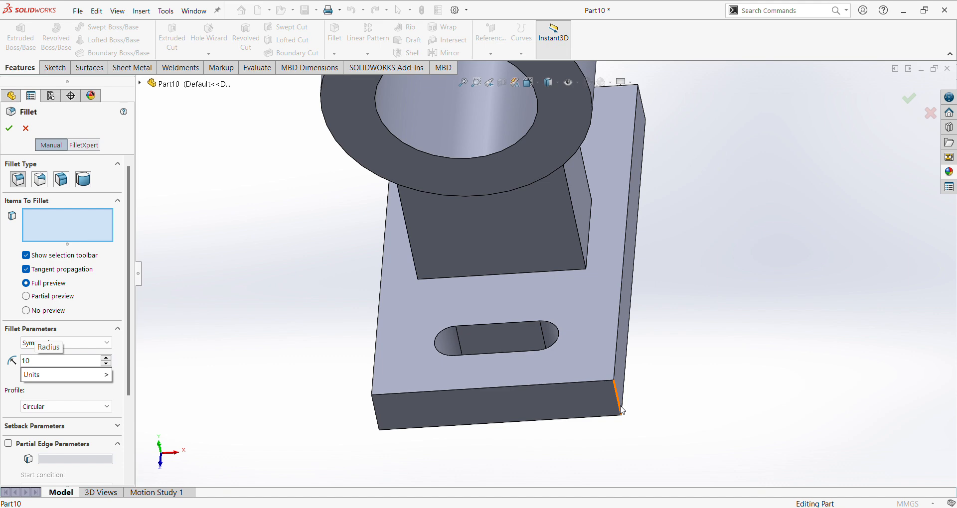
pyautogui.click(622, 411)
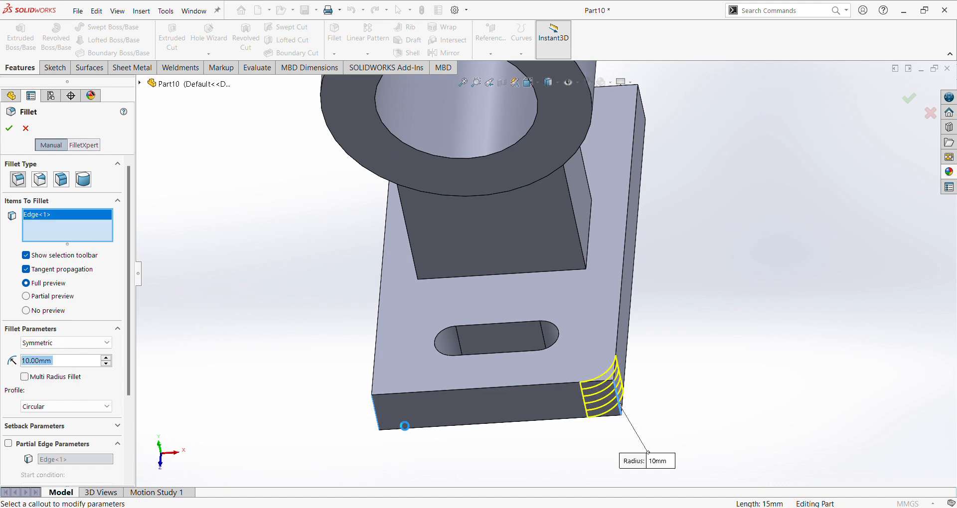
pyautogui.click(405, 426)
pyautogui.moveTo(405, 426); pyautogui.dragTo(287, 386, button='middle')
pyautogui.click(265, 390)
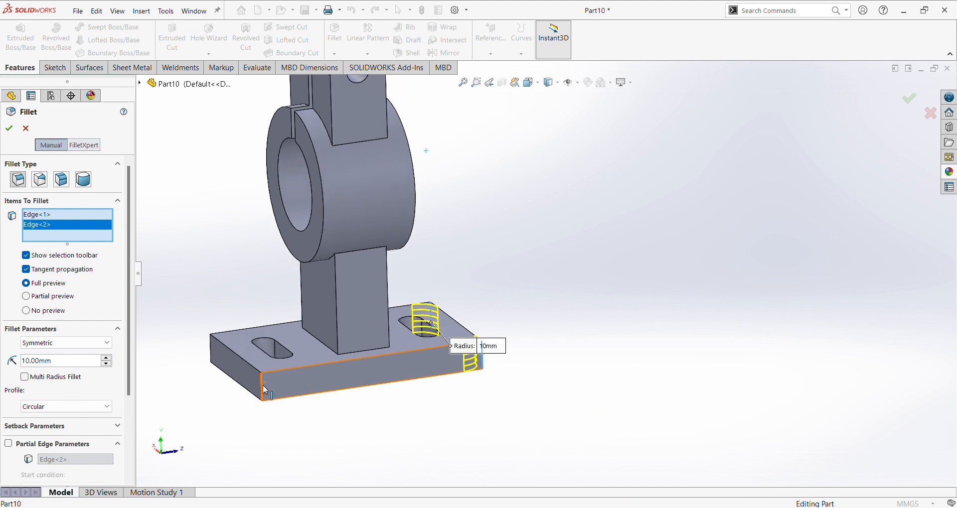
pyautogui.click(211, 348)
pyautogui.click(10, 129)
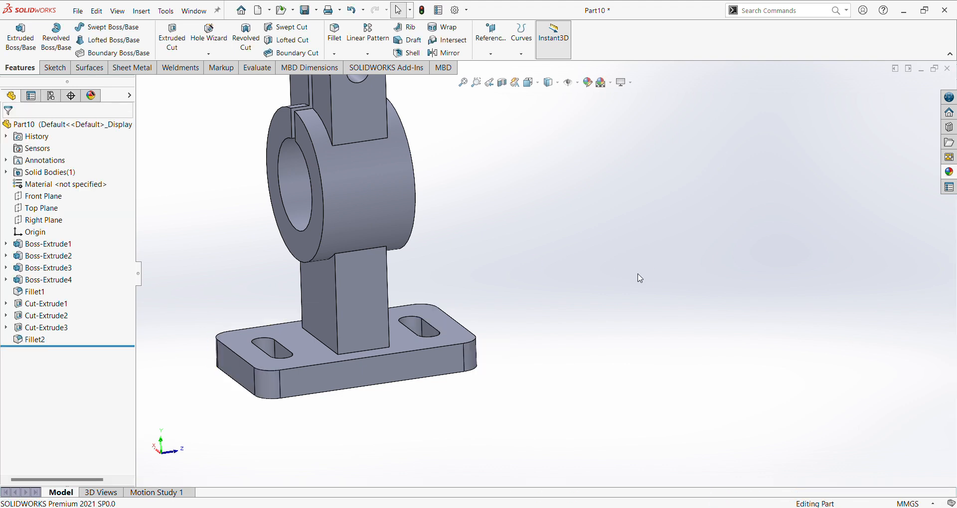
# Check the drawing again and set up a 5 mm fillet on the four edges where the post meets the base plate
pyautogui.hotkey('ctrl', '7')
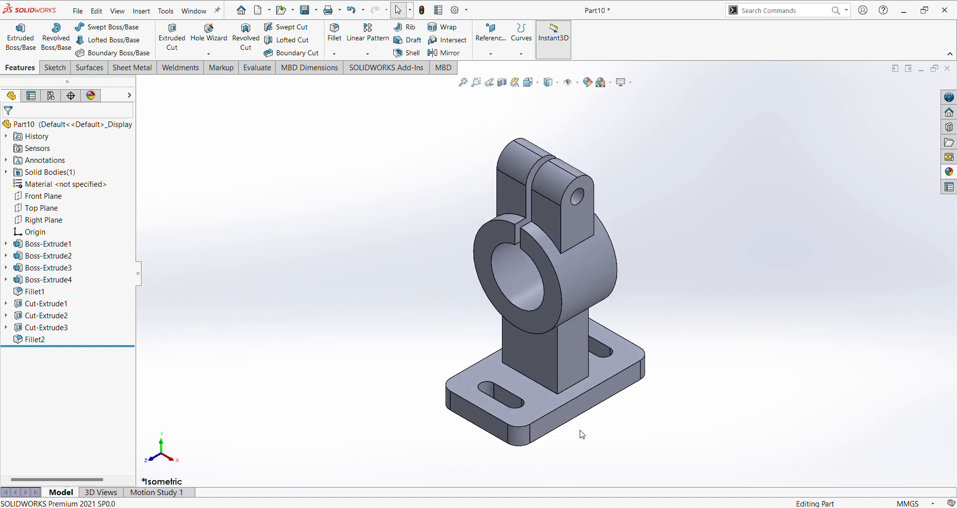
pyautogui.scroll(-1, 622, 391)
pyautogui.click(648, 438)
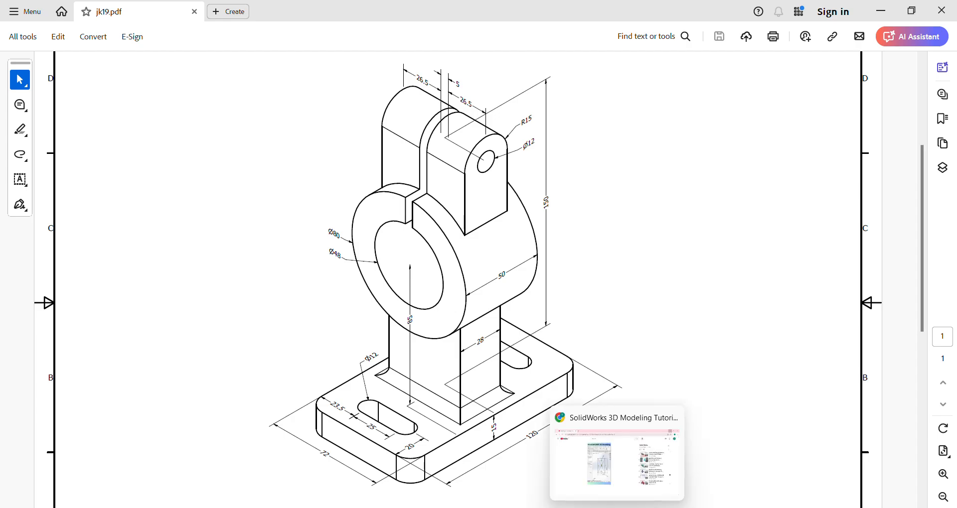
pyautogui.click(615, 473)
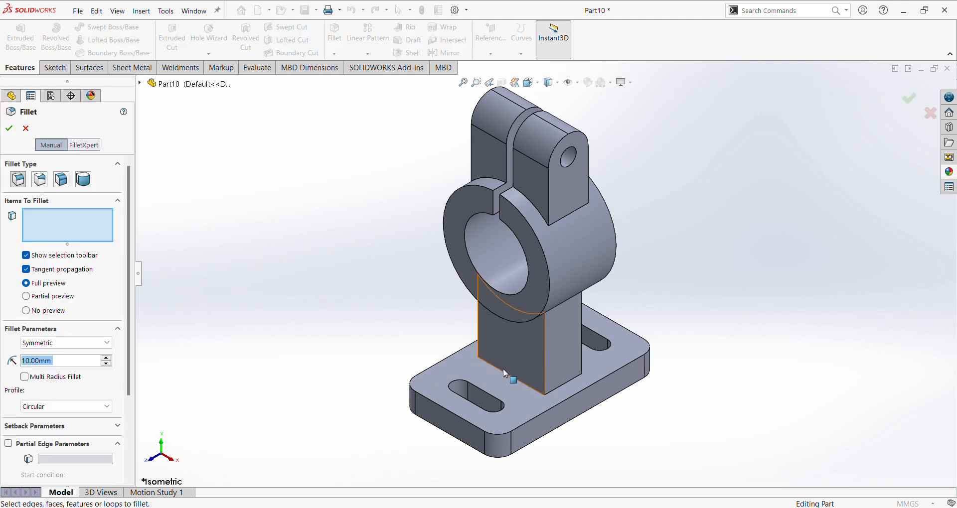
pyautogui.write('5')
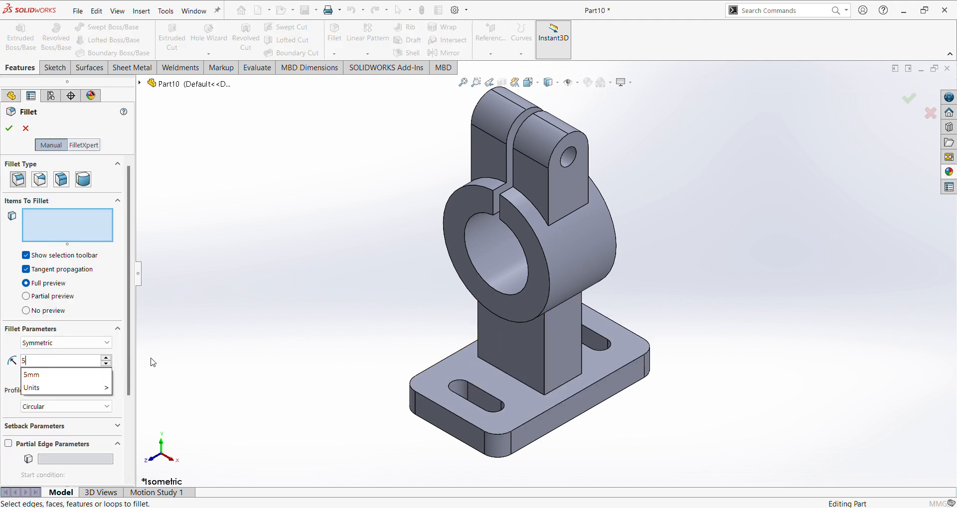
pyautogui.click(521, 385)
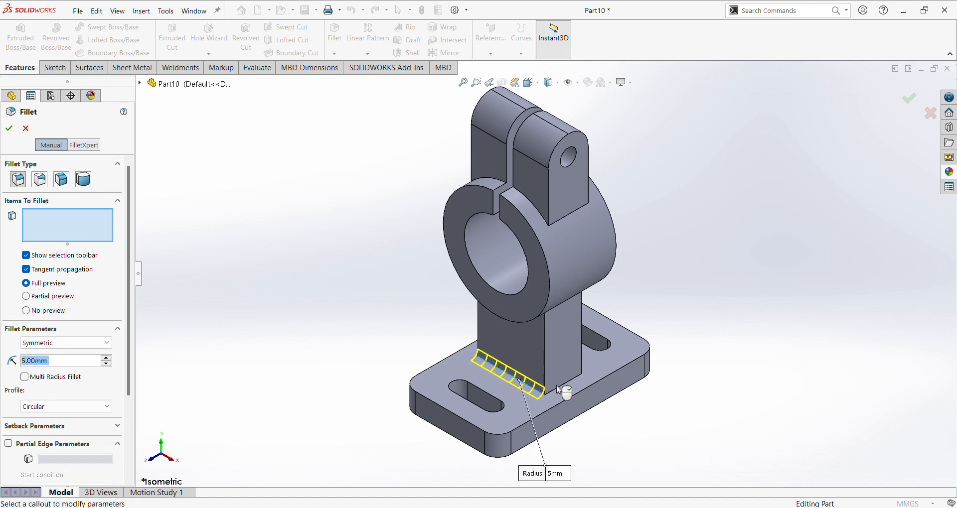
pyautogui.click(563, 381)
pyautogui.moveTo(641, 435); pyautogui.dragTo(440, 339, button='middle')
pyautogui.click(618, 358)
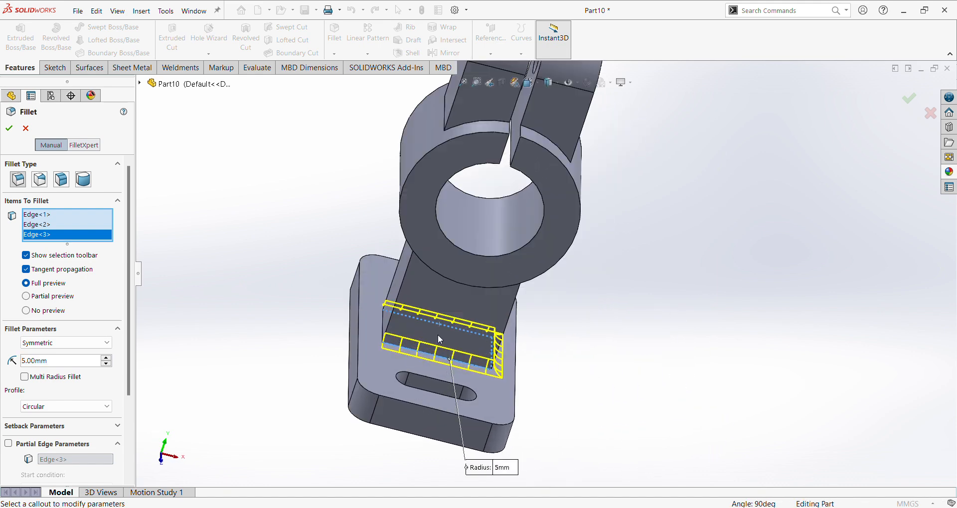
pyautogui.click(386, 333)
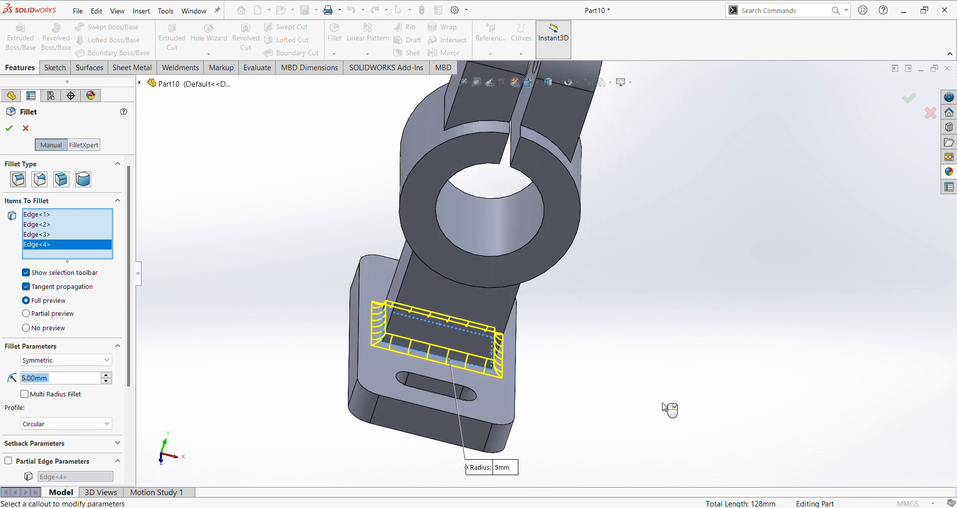
# Add two edges where the post meets the ring to the 5 mm fillet and apply it
pyautogui.moveTo(668, 408); pyautogui.dragTo(519, 290, button='middle')
pyautogui.click(515, 257)
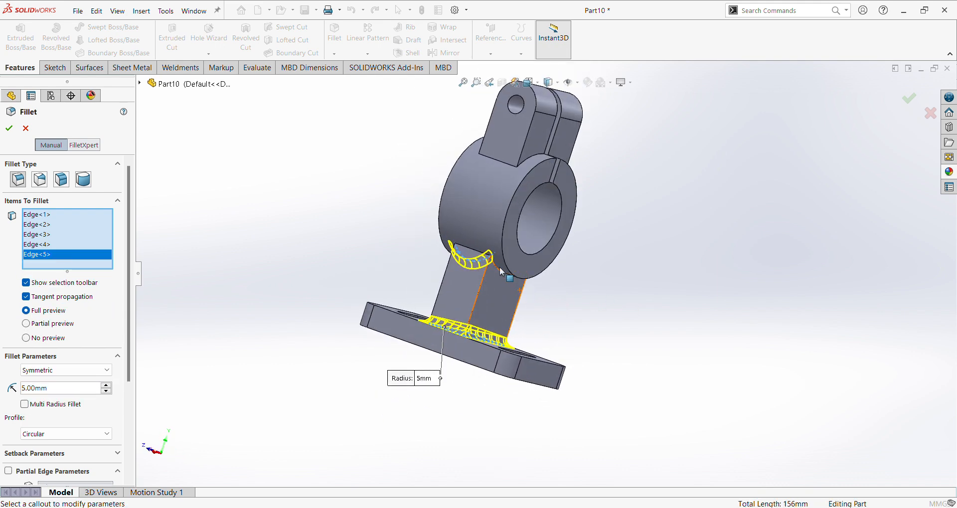
pyautogui.click(506, 281)
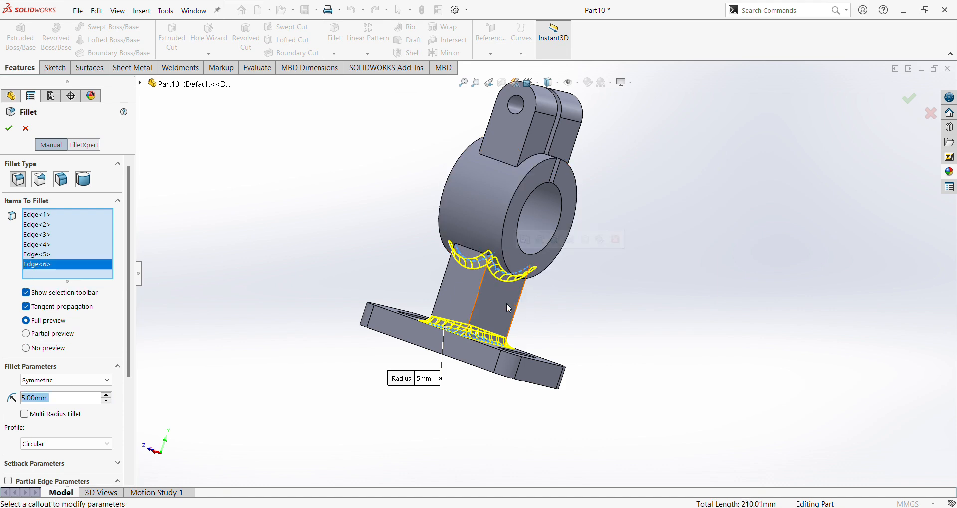
pyautogui.moveTo(508, 308); pyautogui.dragTo(570, 363, button='middle')
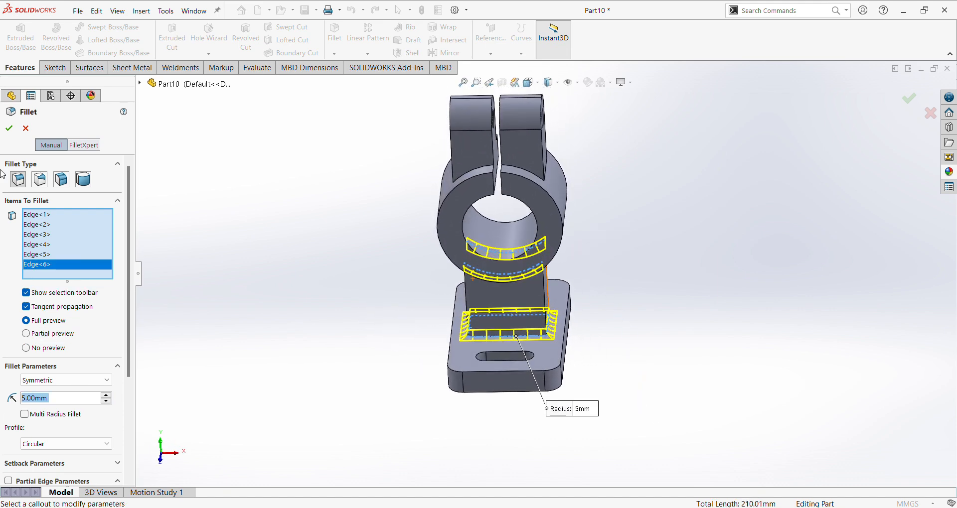
pyautogui.click(9, 128)
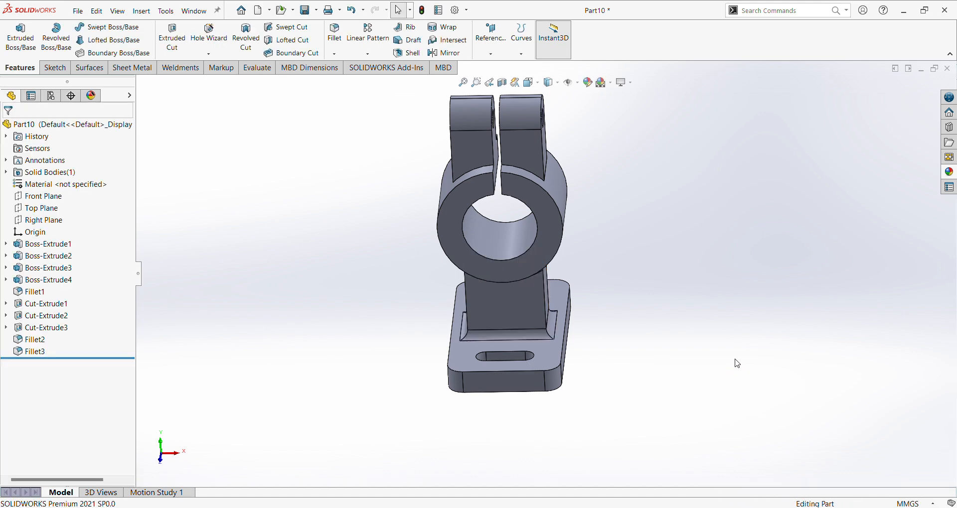
# Apply the polished steel appearance from the Steel metals to the bracket
pyautogui.hotkey('ctrl', '7')
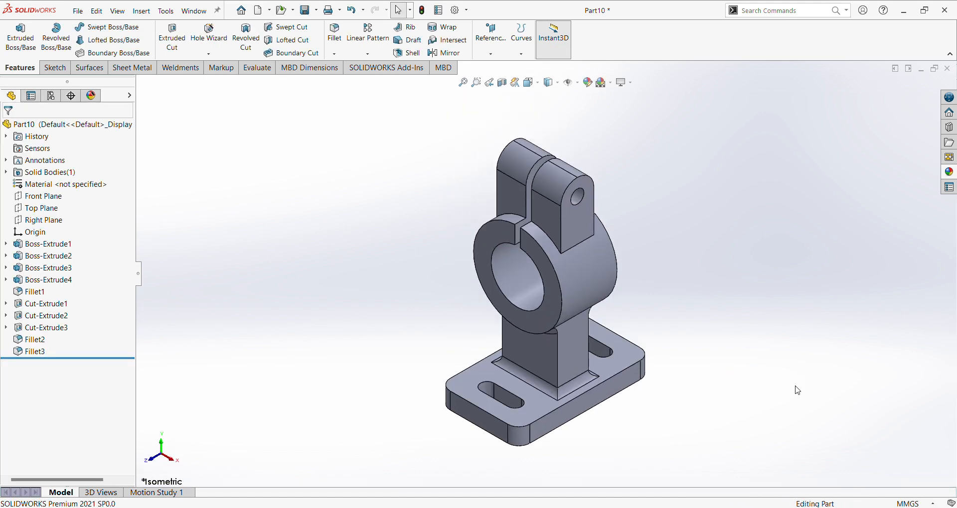
pyautogui.click(674, 507)
pyautogui.click(949, 171)
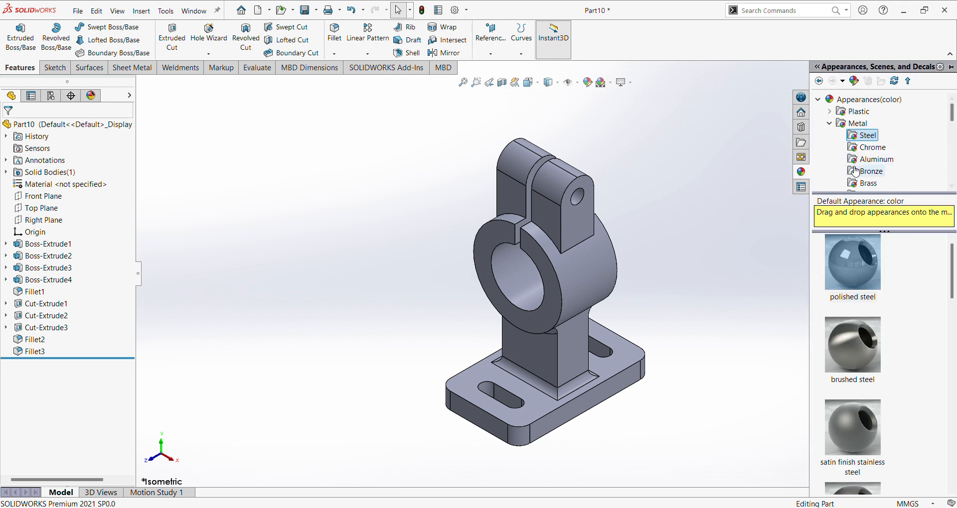
pyautogui.moveTo(851, 261); pyautogui.dragTo(578, 274)
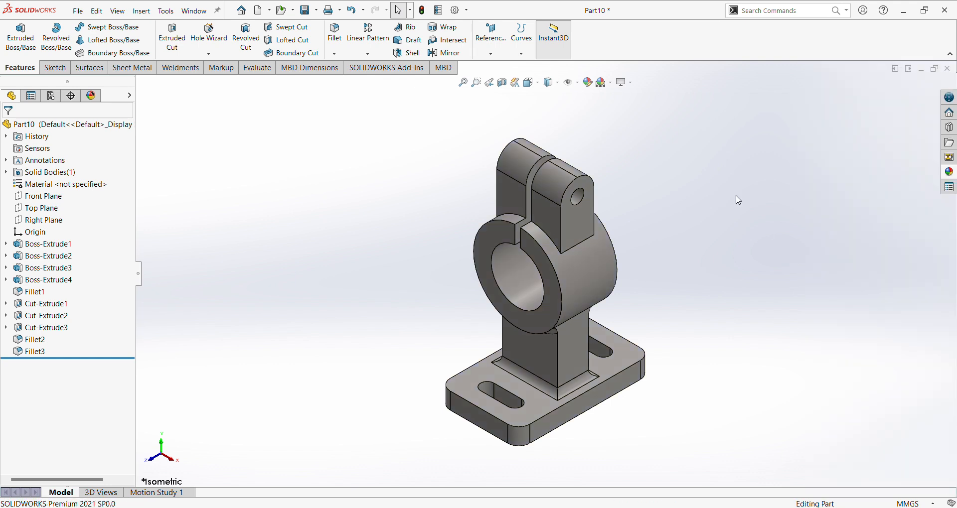
# Change the colour of the part's polished steel appearance to light cyan
pyautogui.click(587, 82)
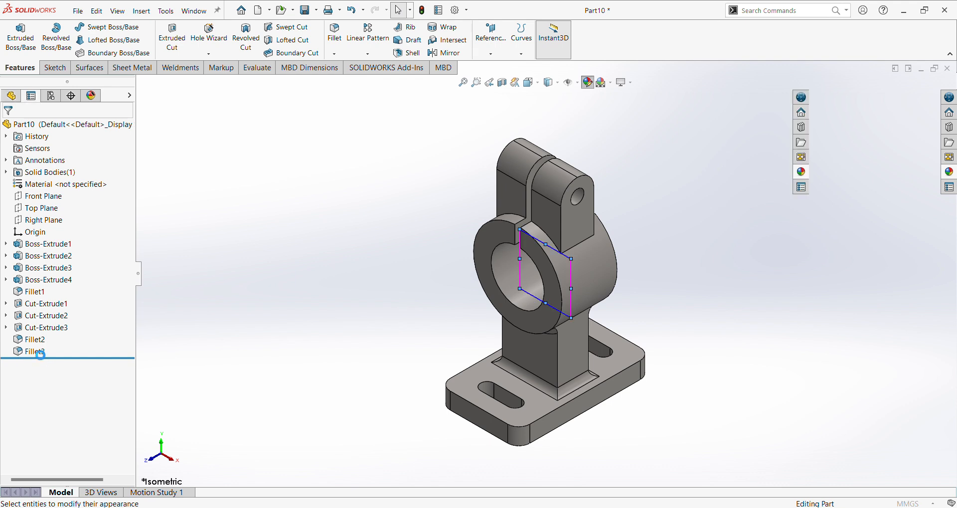
pyautogui.click(53, 387)
pyautogui.click(60, 388)
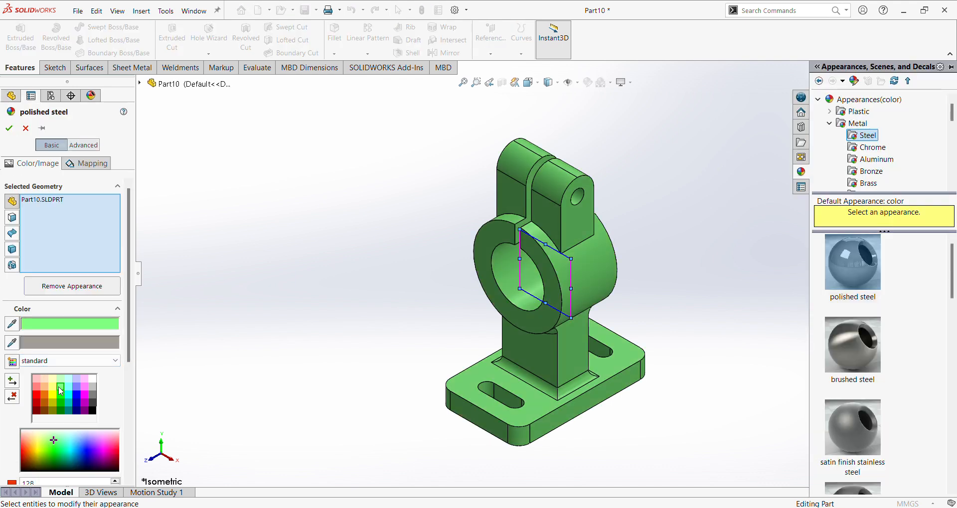
pyautogui.click(71, 387)
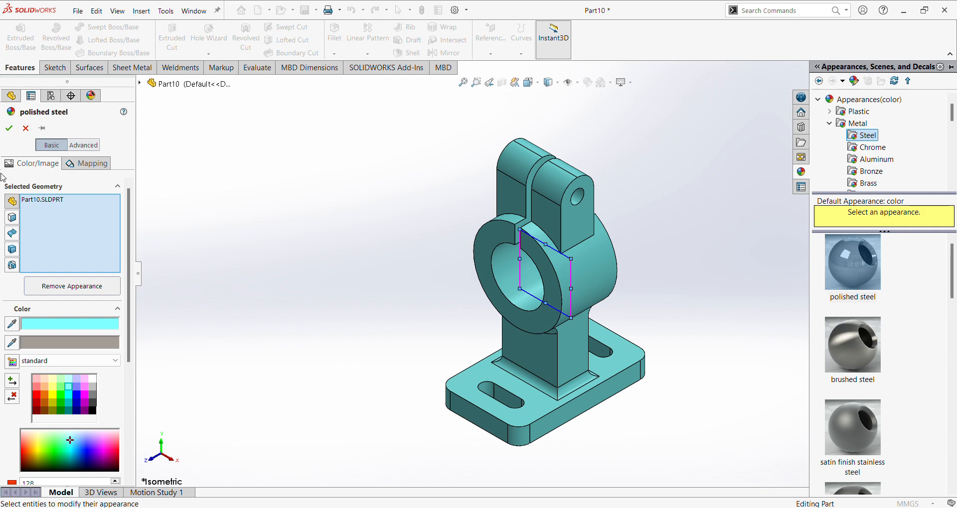
pyautogui.click(9, 128)
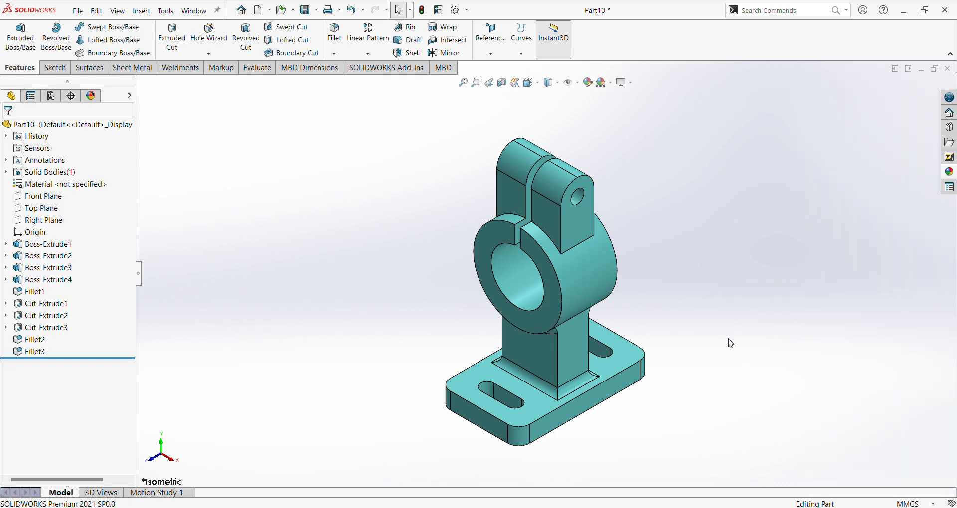
pyautogui.scroll(-2, 730, 347)
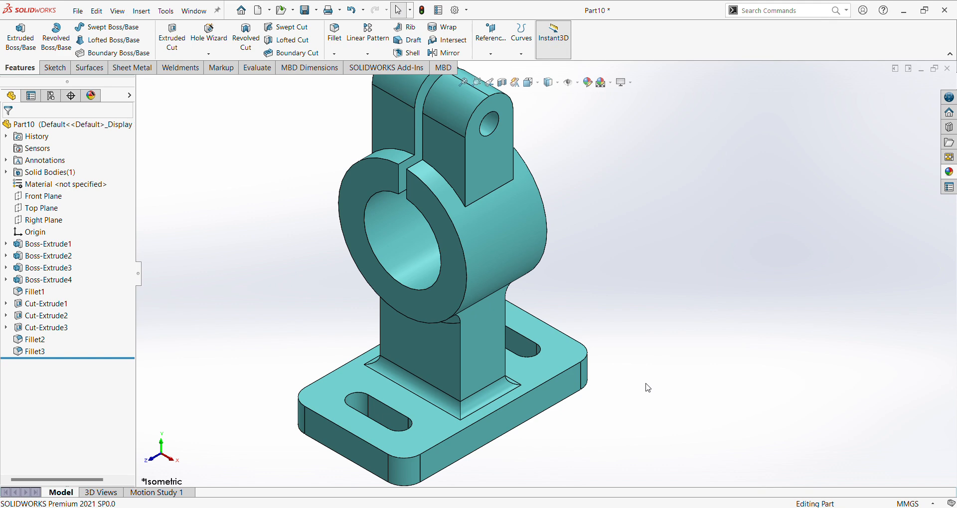
pyautogui.scroll(2, 597, 388)
pyautogui.moveTo(602, 386); pyautogui.dragTo(618, 373, button='middle')
pyautogui.scroll(-2, 652, 329)
pyautogui.scroll(2, 619, 374)
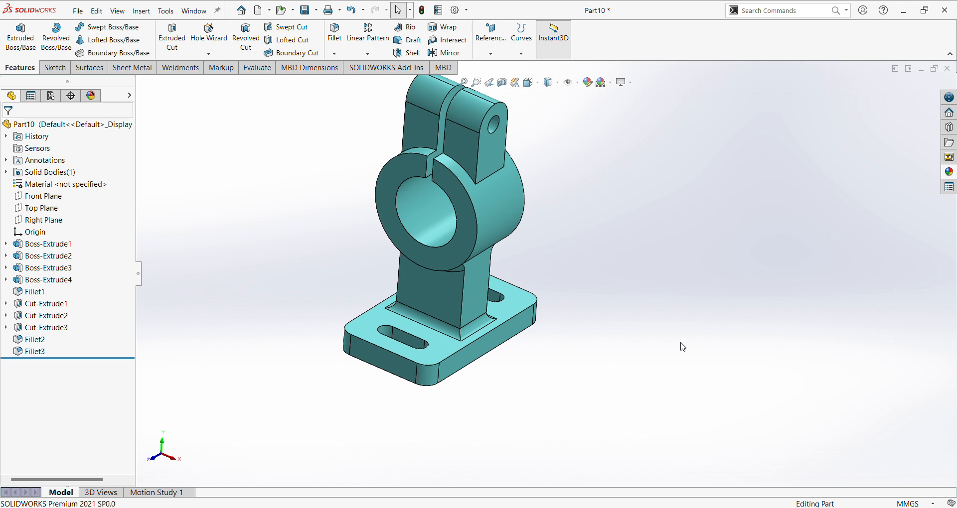
pyautogui.hotkey('ctrl', '7')
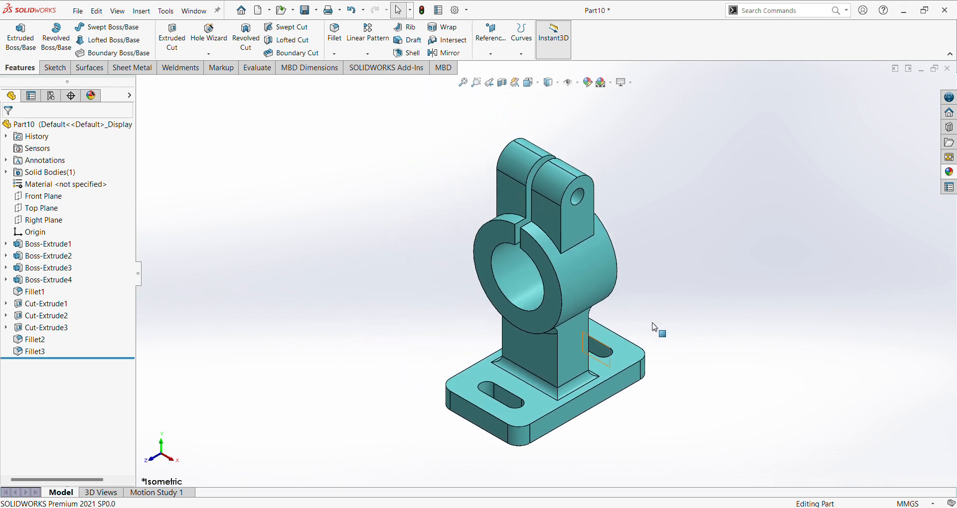